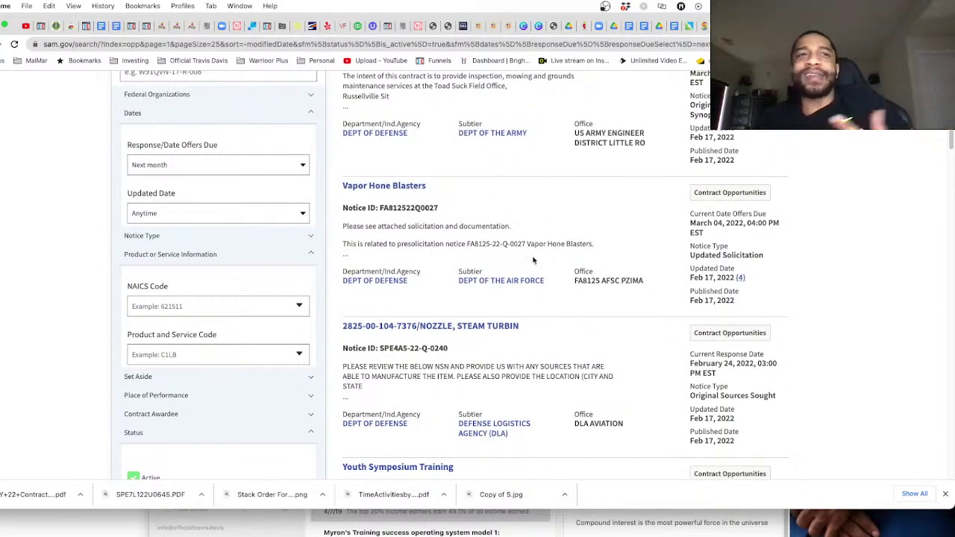
scroll(448, 367, down, 3)
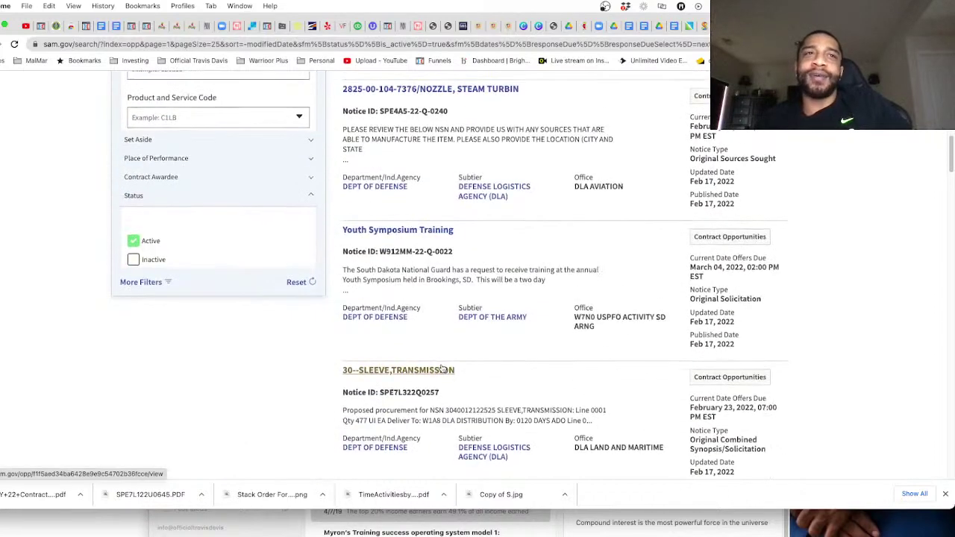
scroll(446, 370, down, 1)
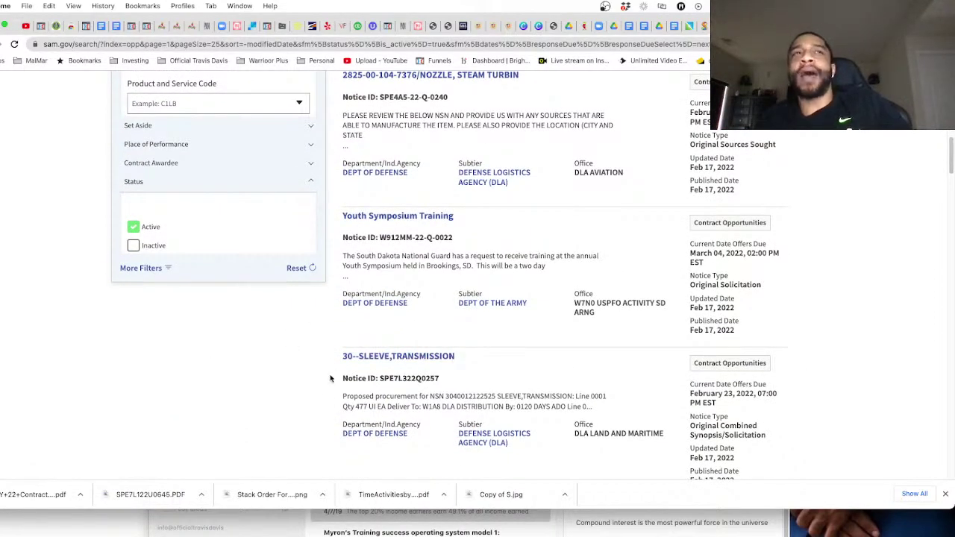
scroll(321, 389, down, 2)
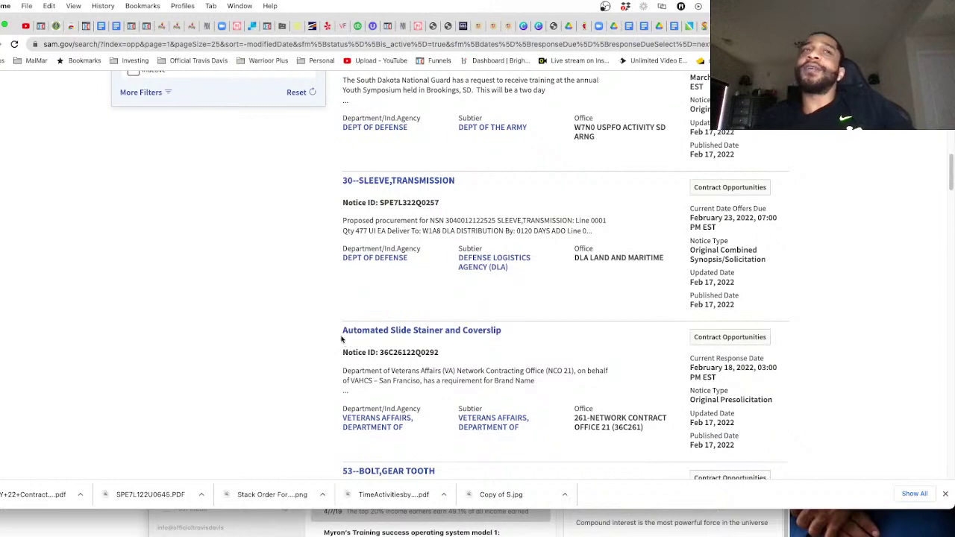
scroll(442, 321, up, 10)
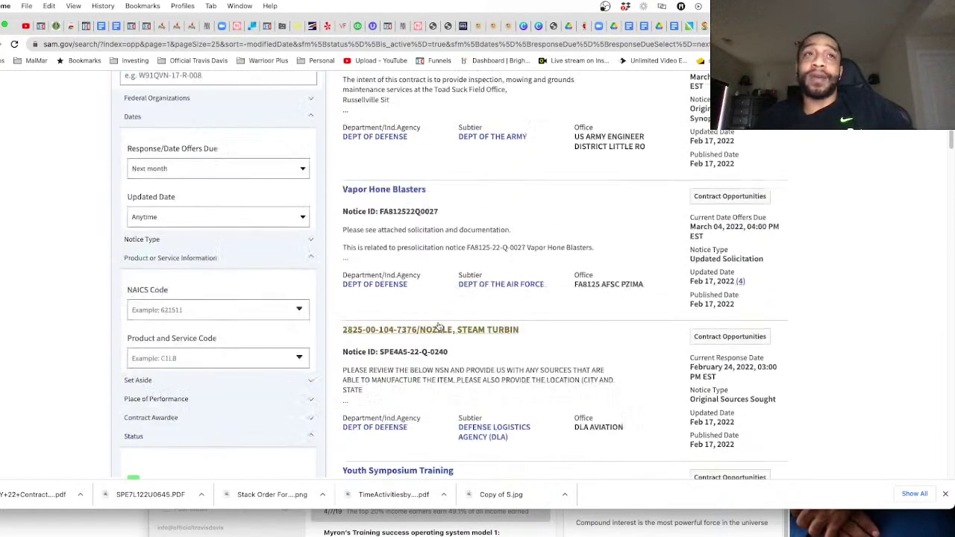
Go to fedbidspeed.com/login/ and sign in to the Bidspeed account
click(405, 44)
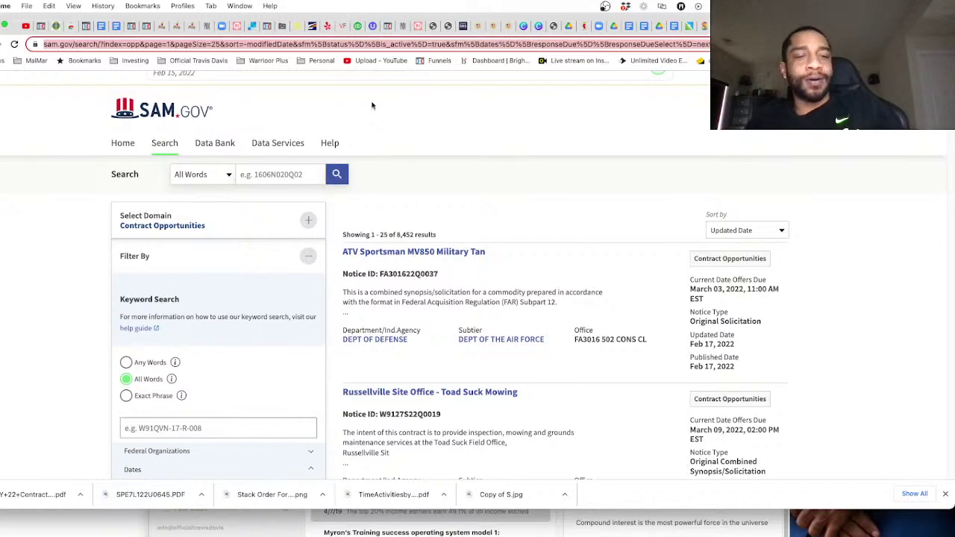
key(super+l)
text(fedbidspeed.com/login/)
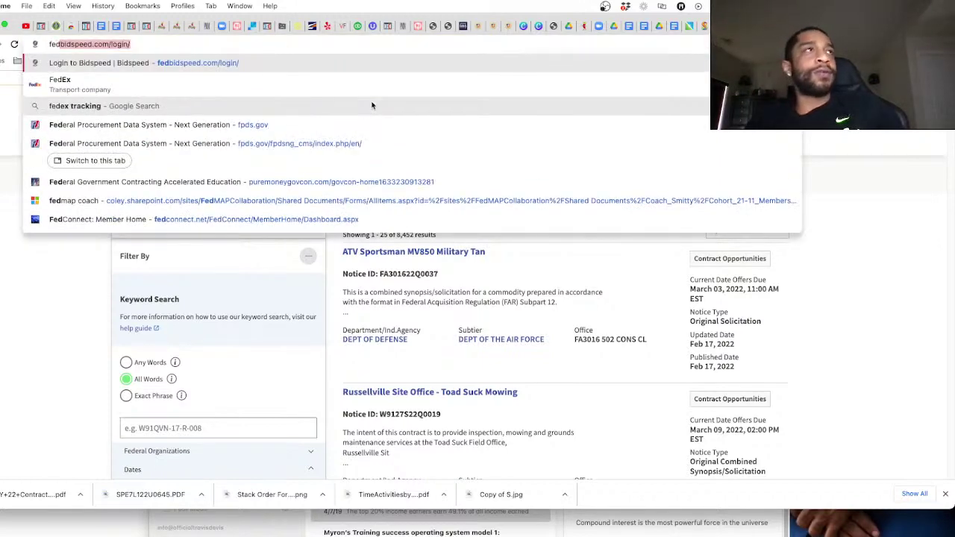
key(Return)
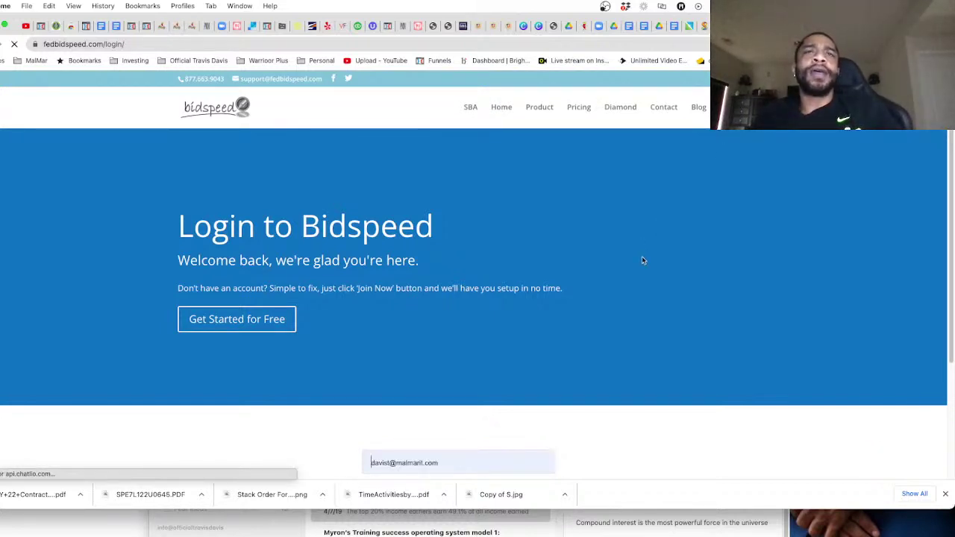
scroll(642, 261, down, 3)
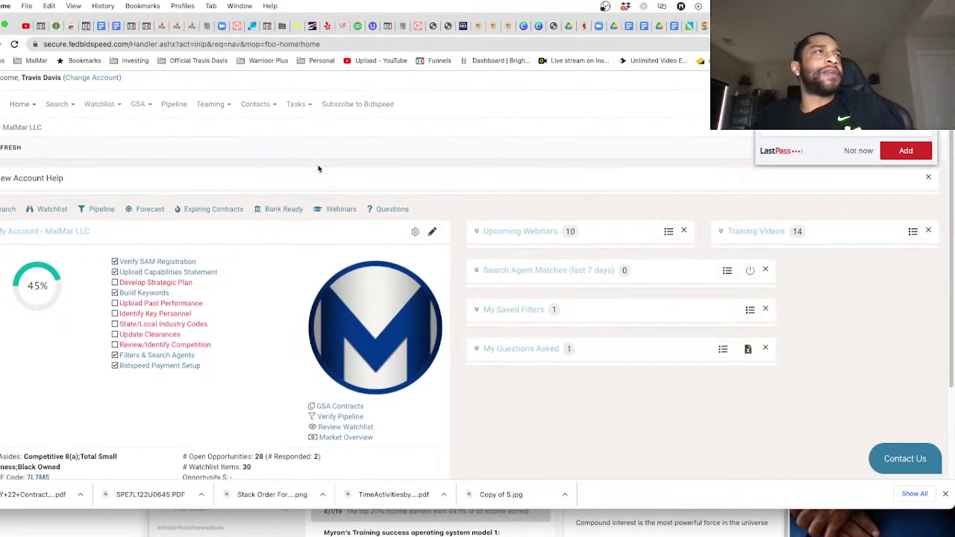
Open the Federal Opportunities search list from the Bidspeed account home page
scroll(272, 147, down, 1)
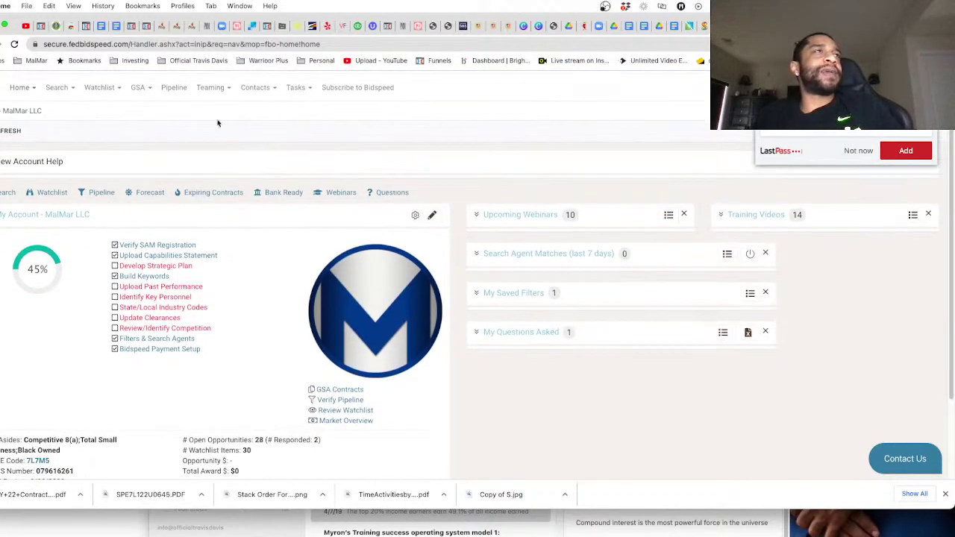
click(59, 89)
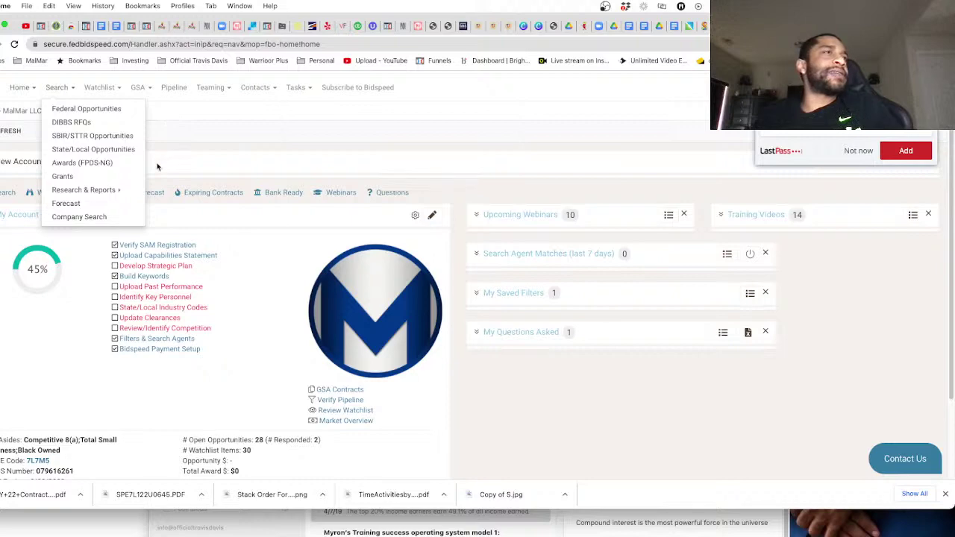
click(97, 109)
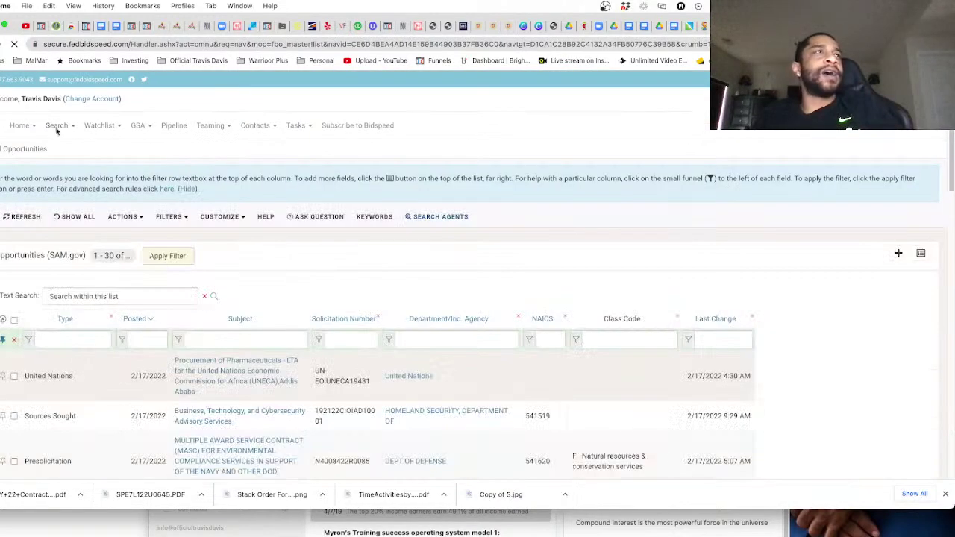
View the State/Local Opportunities page and return to the Federal Opportunities list
mouse_move(65, 127)
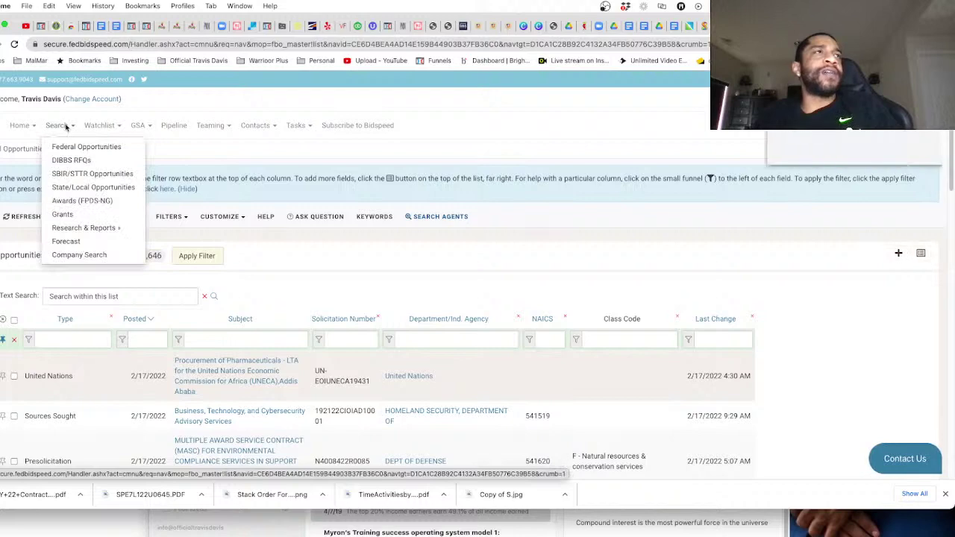
click(105, 187)
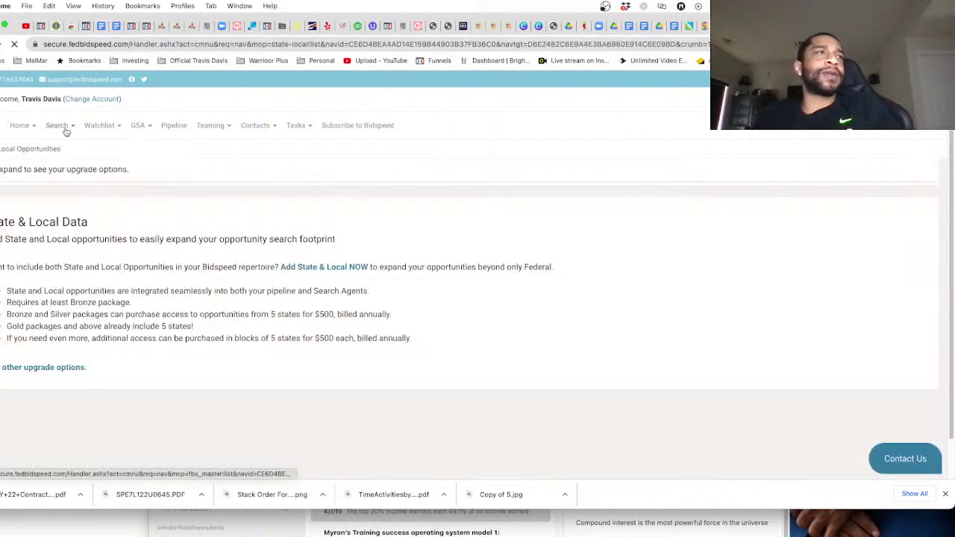
mouse_move(66, 129)
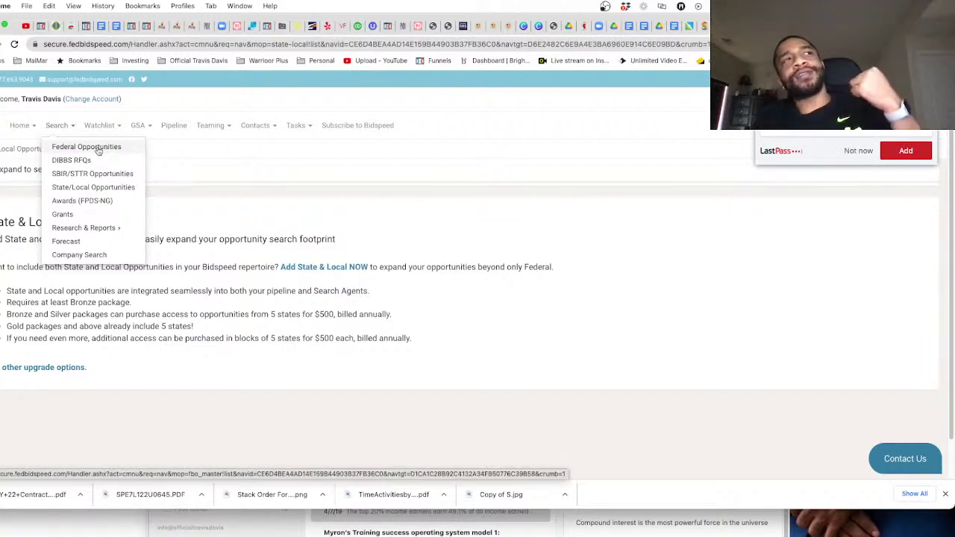
click(97, 150)
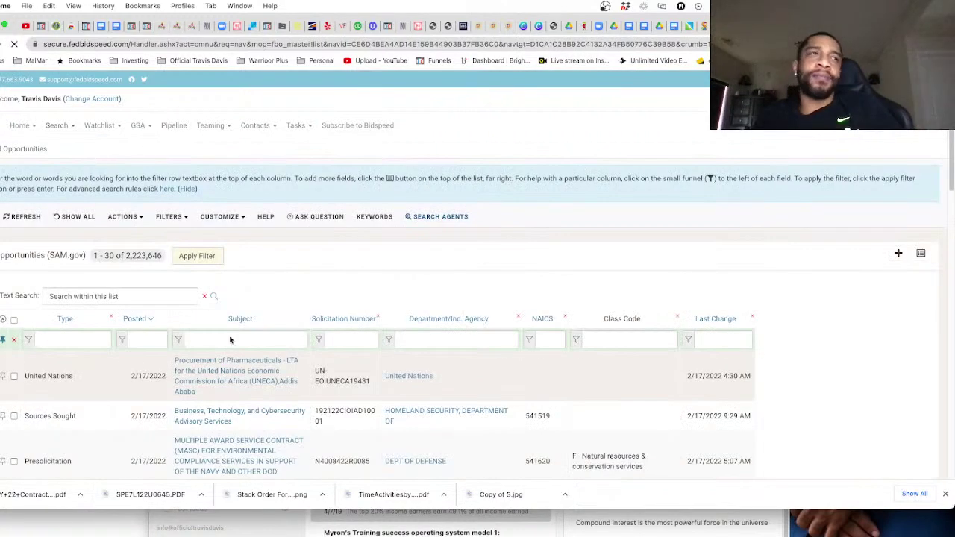
Filter the federal opportunities to NAICS codes starting with 325920
scroll(439, 228, down, 1)
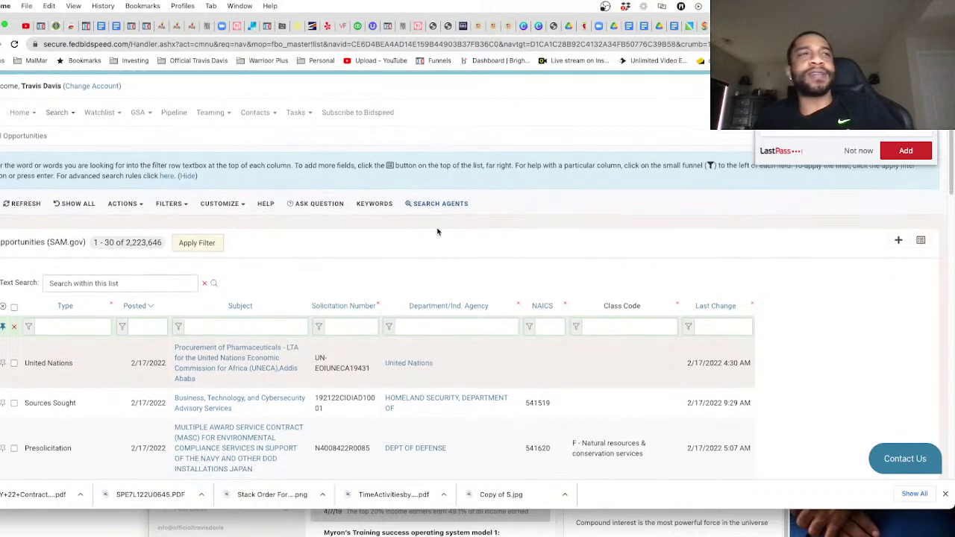
scroll(438, 227, down, 2)
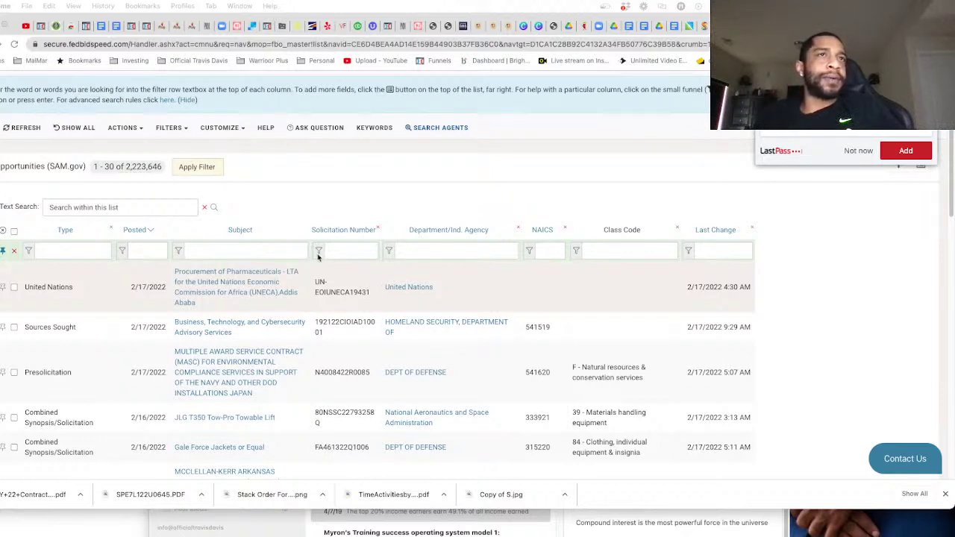
click(529, 251)
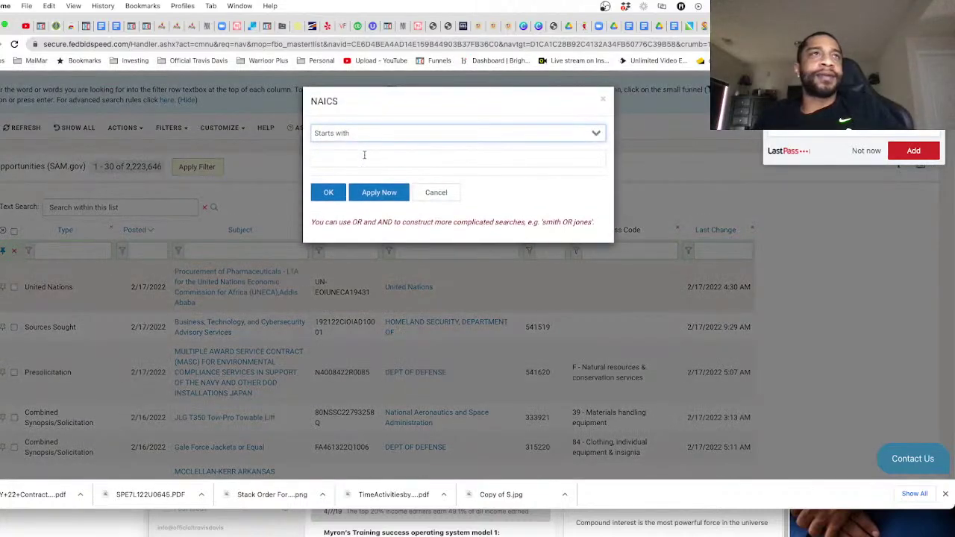
text(325920)
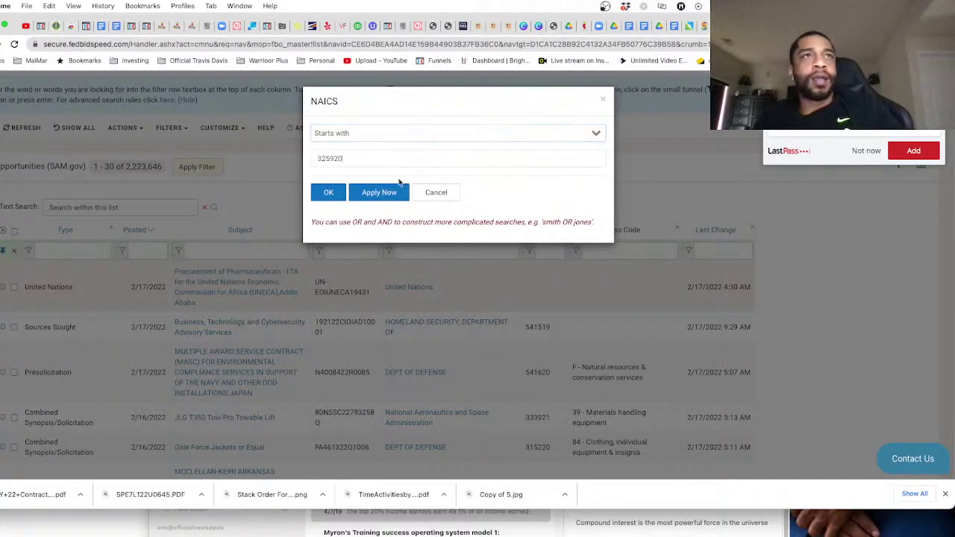
click(397, 195)
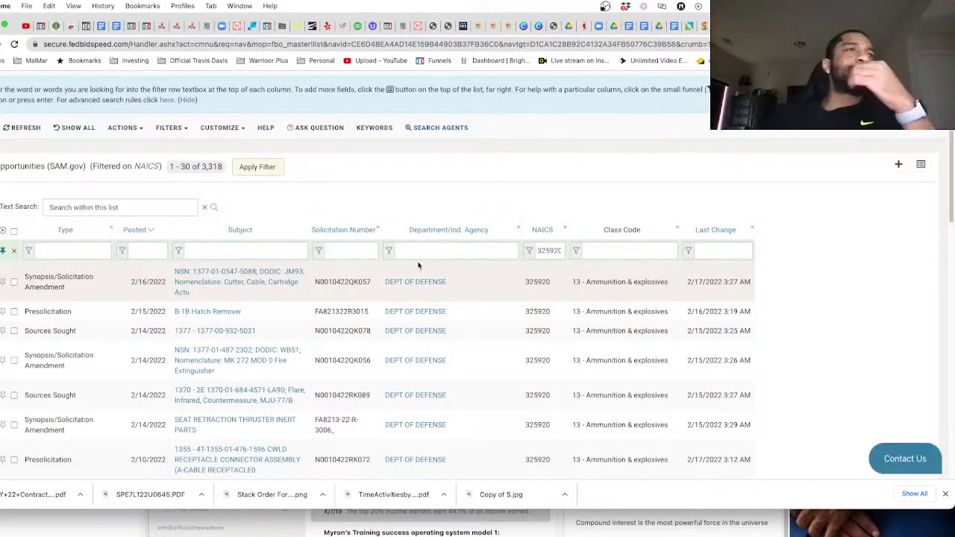
Examine the notice types, posting dates and subjects of the federal opportunities filtered by NAICS code
scroll(418, 262, down, 5)
scroll(410, 235, down, 1)
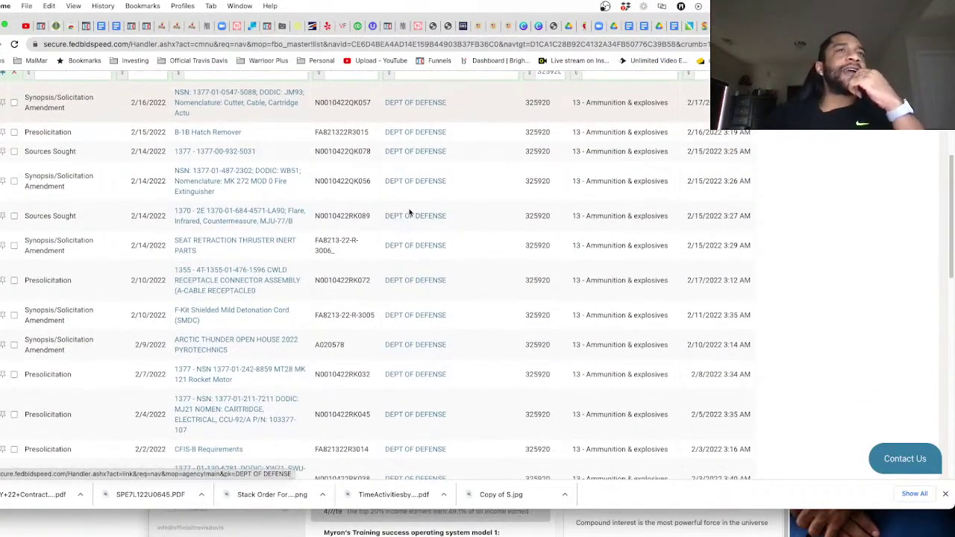
scroll(406, 214, down, 3)
scroll(406, 217, down, 9)
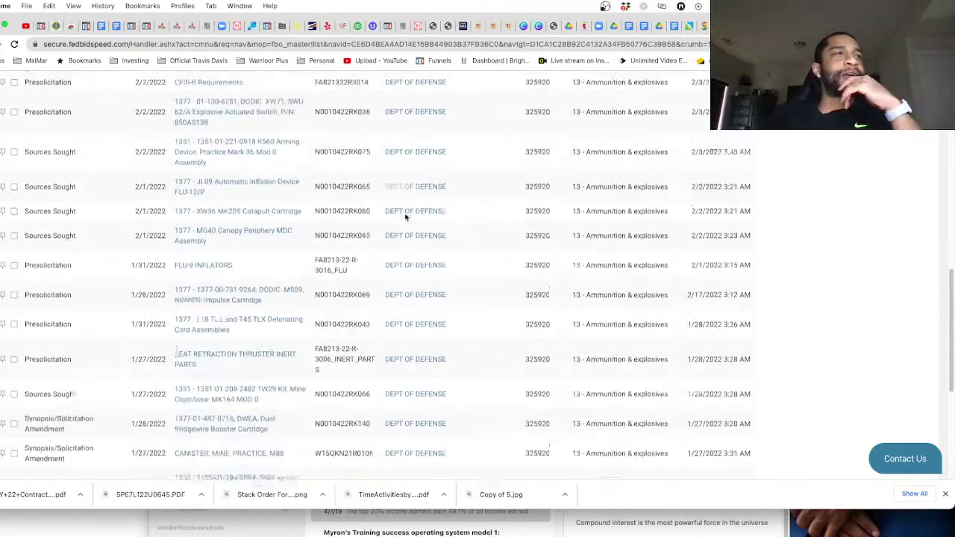
scroll(403, 218, down, 1)
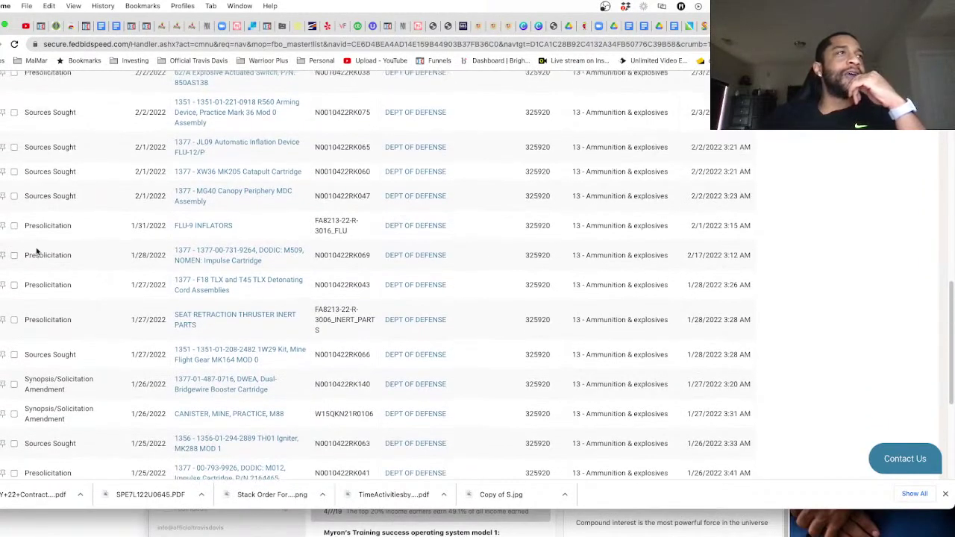
scroll(34, 238, up, 3)
scroll(36, 216, up, 4)
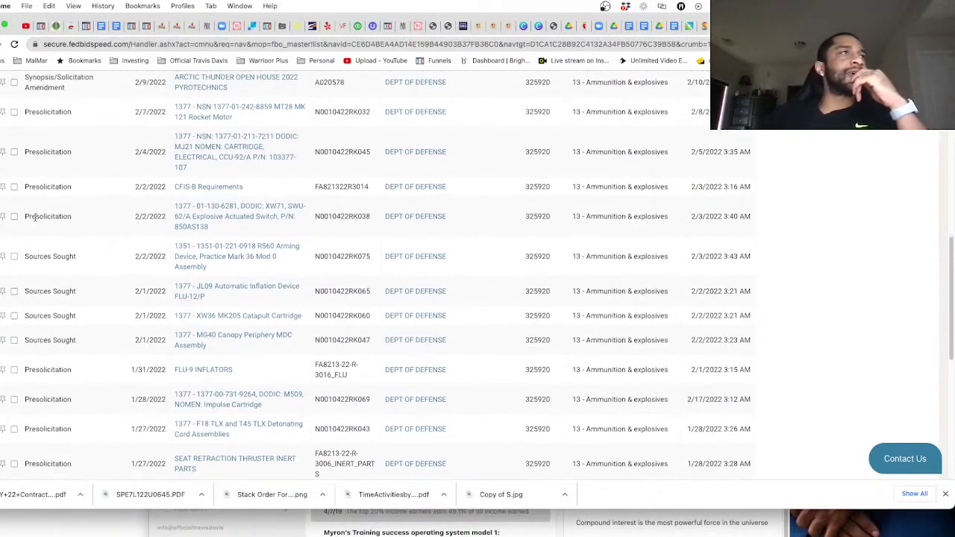
scroll(73, 234, up, 3)
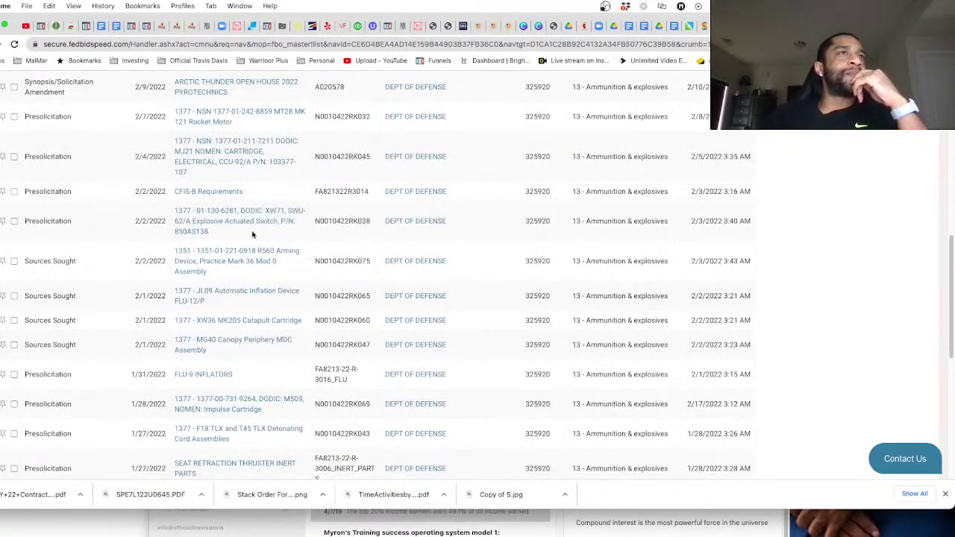
scroll(252, 235, up, 10)
scroll(252, 235, down, 3)
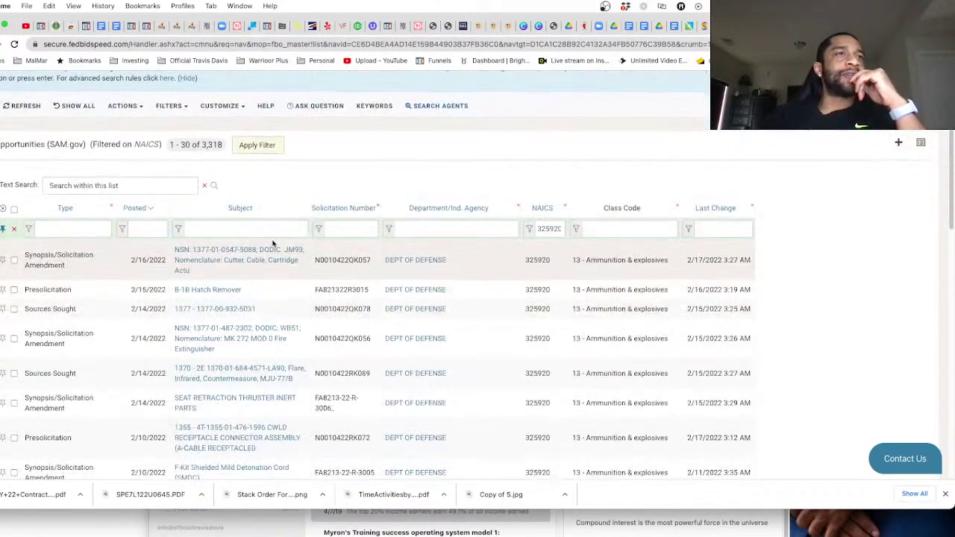
scroll(299, 285, down, 1)
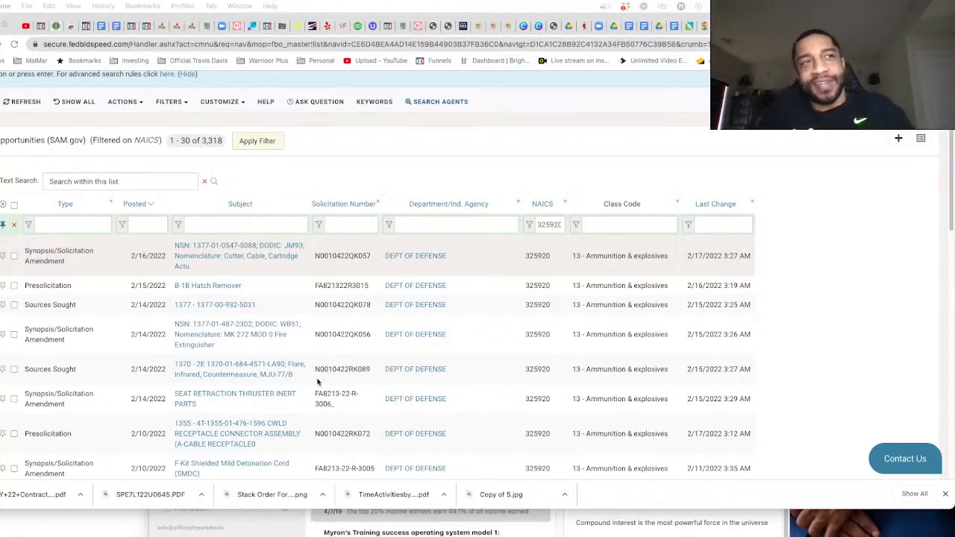
scroll(315, 377, down, 1)
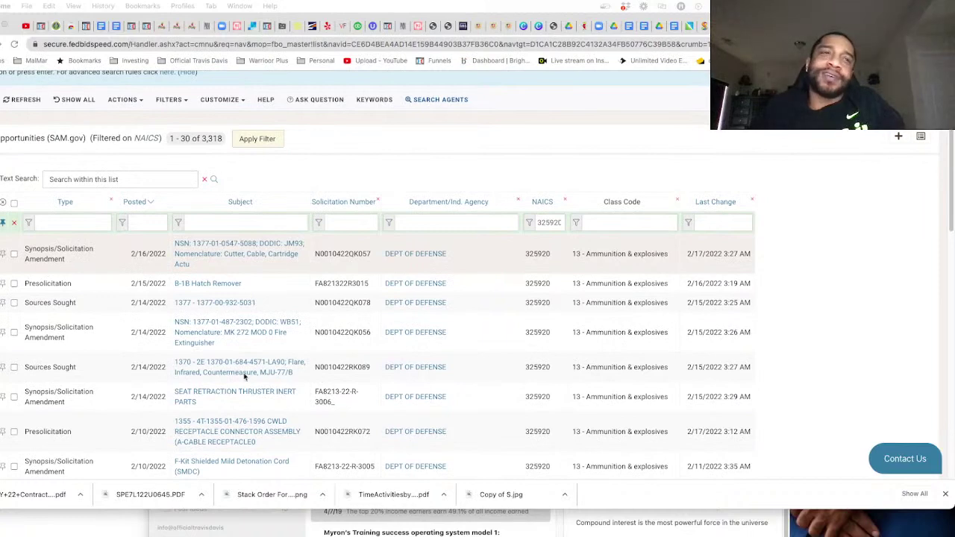
scroll(237, 387, down, 2)
scroll(277, 433, down, 1)
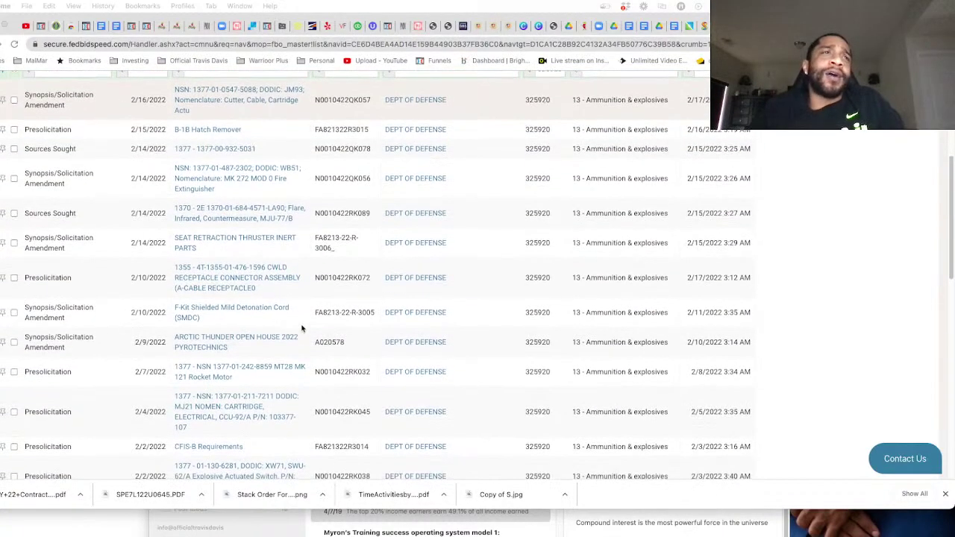
scroll(299, 321, down, 1)
scroll(297, 320, down, 2)
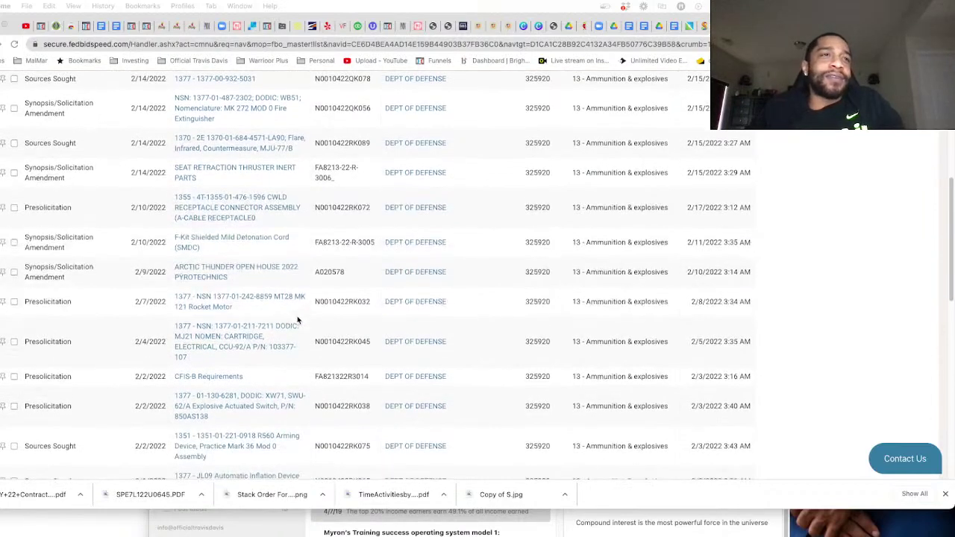
scroll(275, 348, down, 1)
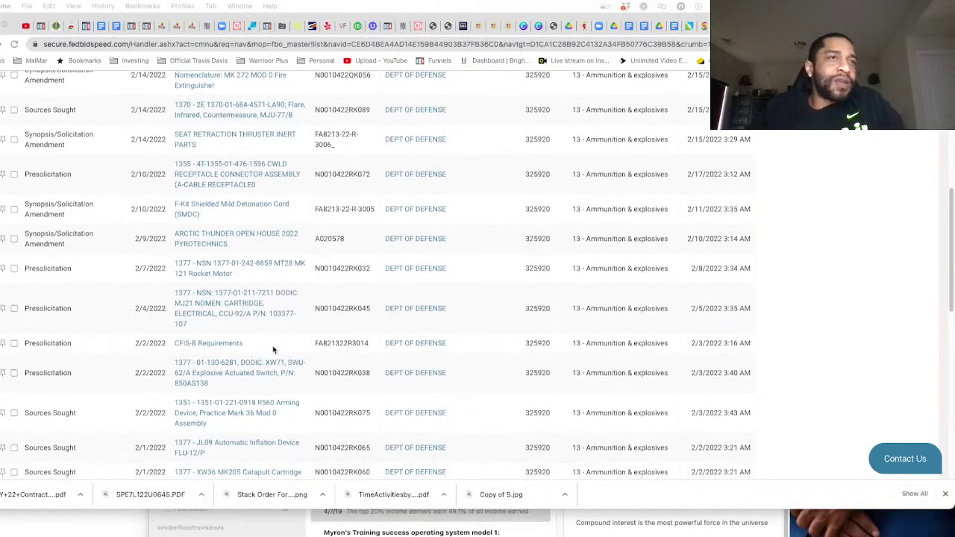
scroll(291, 366, down, 3)
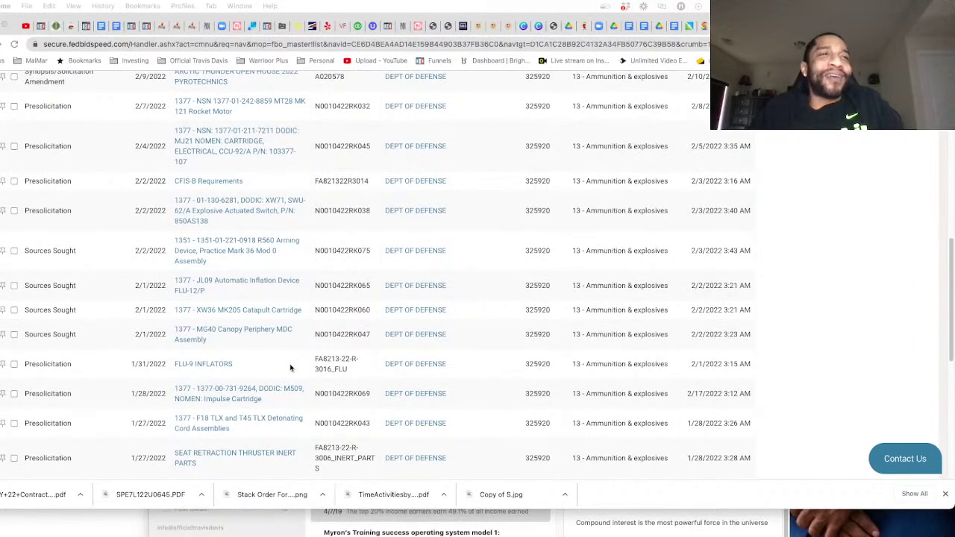
scroll(290, 368, down, 1)
scroll(290, 368, down, 1)
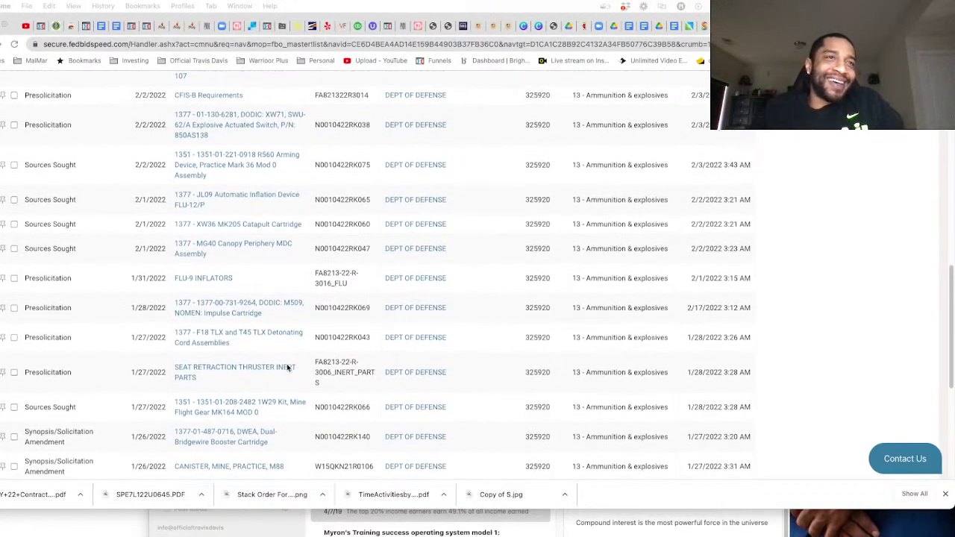
scroll(287, 368, down, 4)
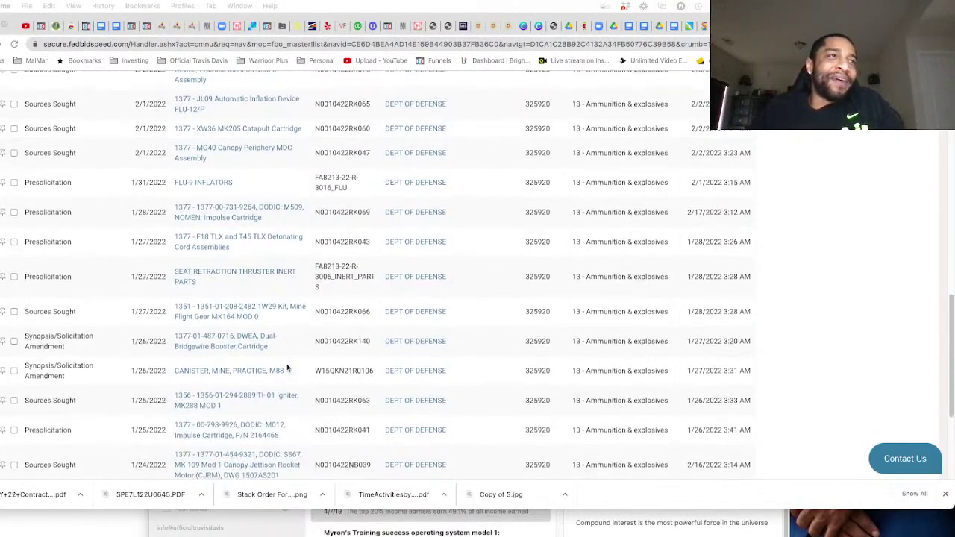
scroll(287, 368, down, 2)
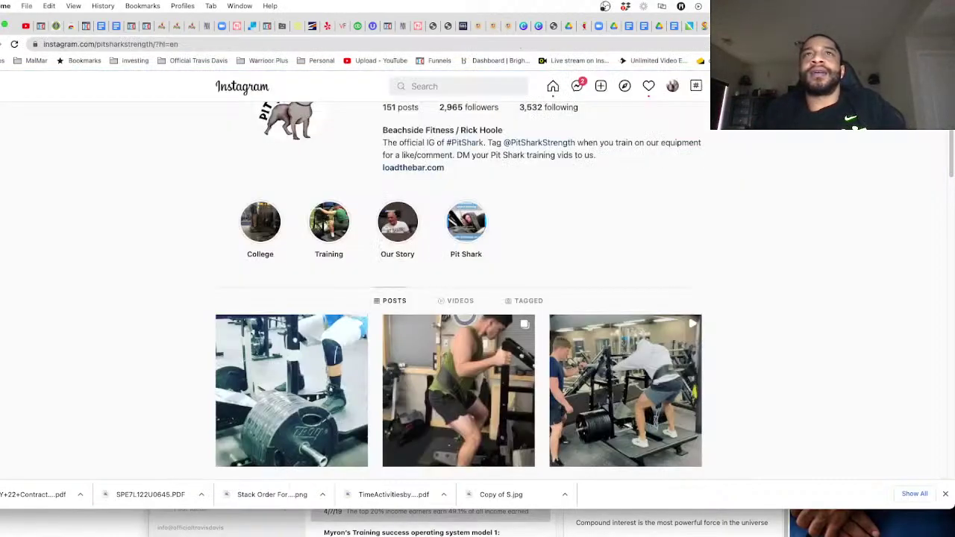
Open the signed-in account's own Instagram profile from the Pit Shark page
scroll(281, 139, up, 1)
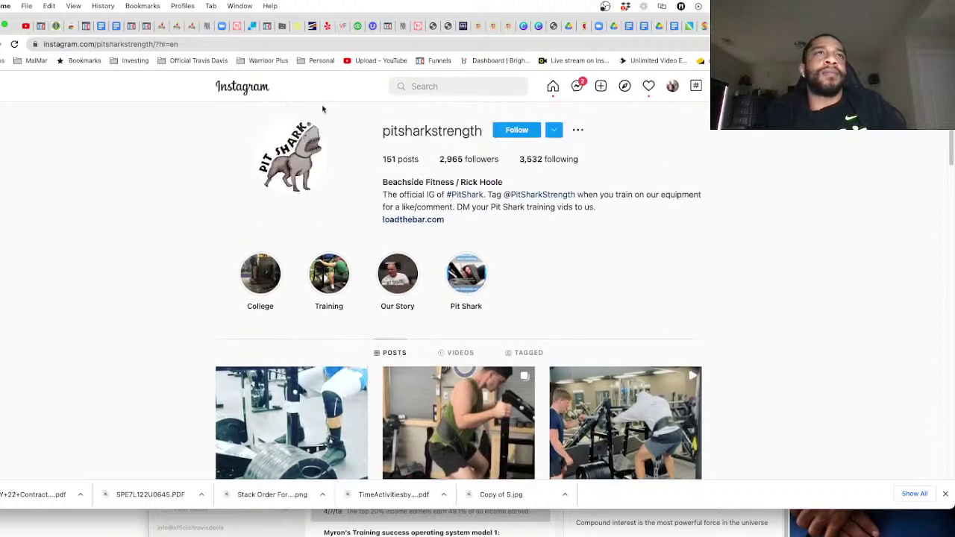
click(671, 86)
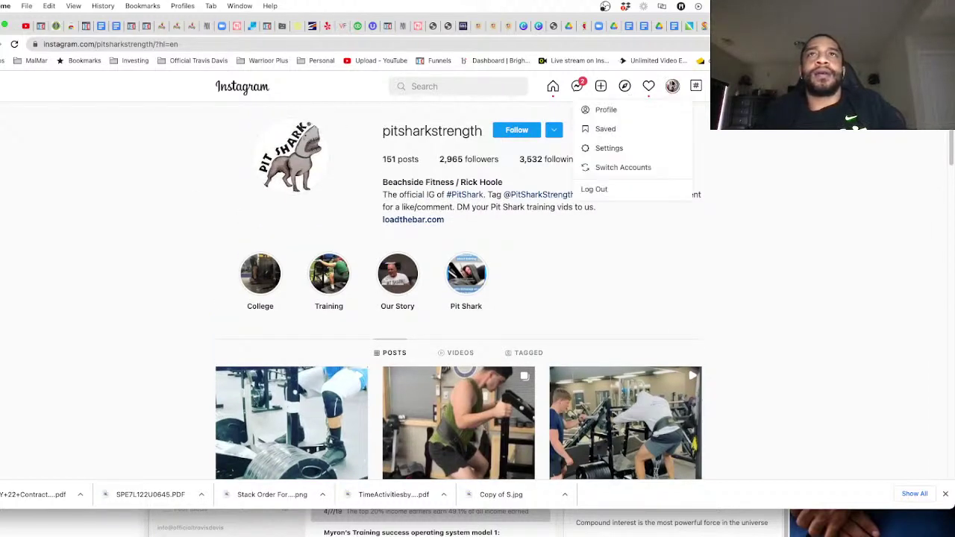
click(631, 110)
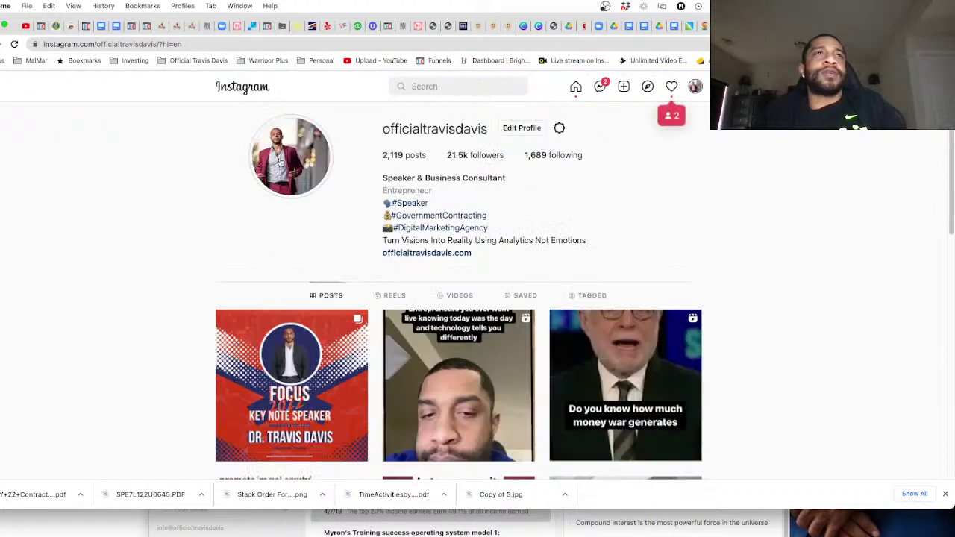
View the account's Instagram stories one after another and return to the profile page
click(282, 170)
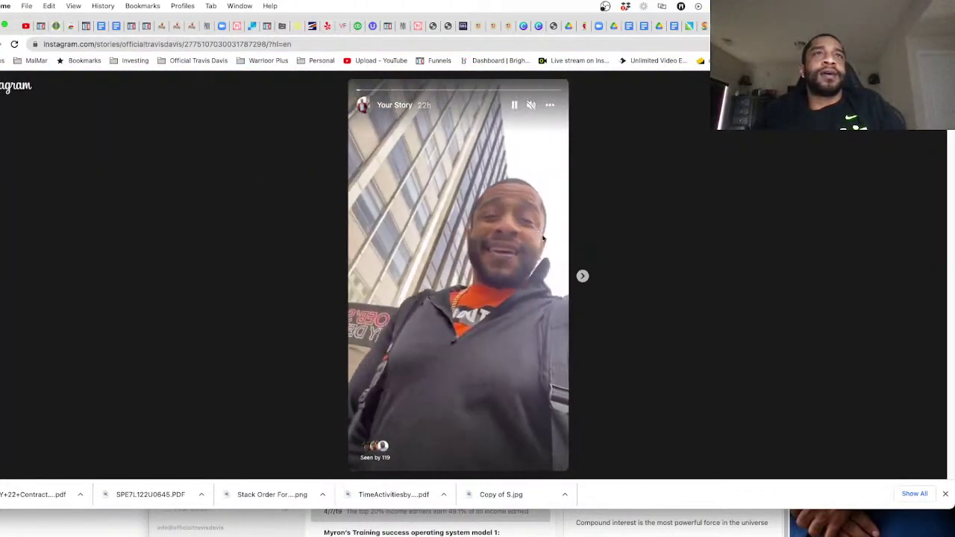
click(582, 277)
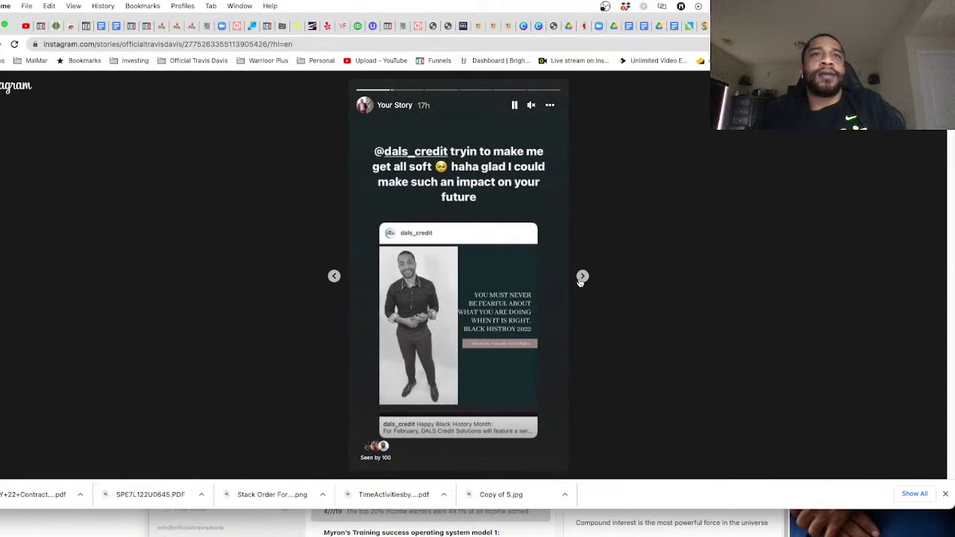
click(582, 277)
click(583, 278)
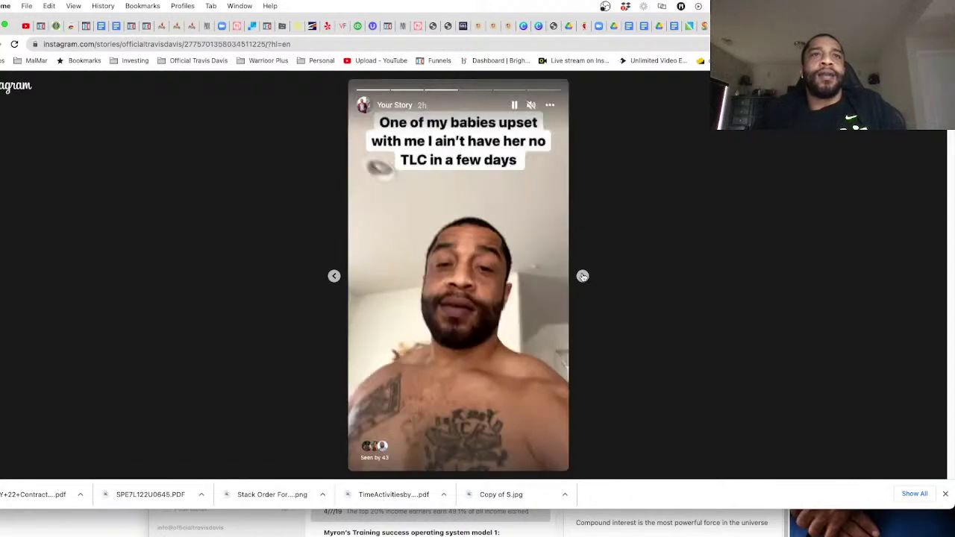
click(583, 277)
click(583, 278)
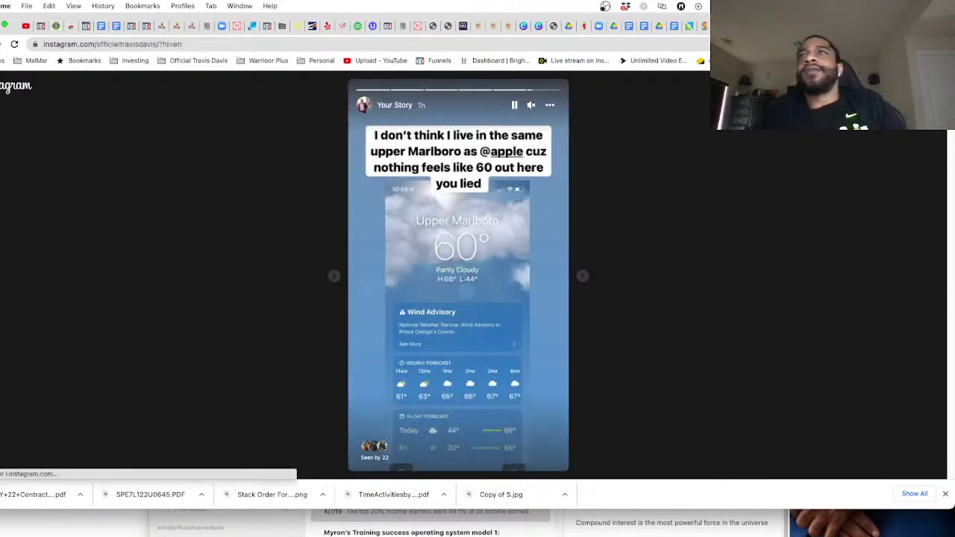
click(821, 138)
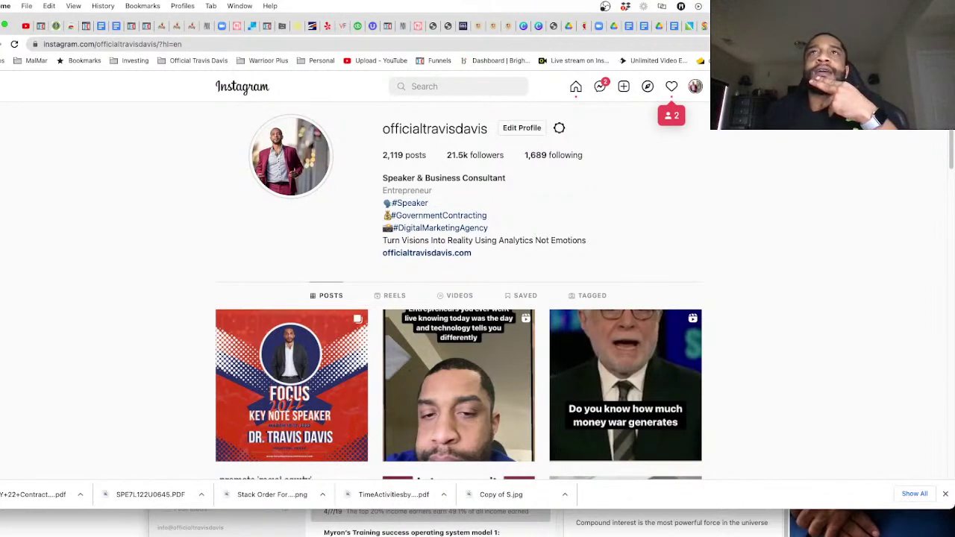
Look through the open SAM.gov opportunity notices and their NAICS classification, ending at the FPDS purchase order record
key(ctrl+Tab)
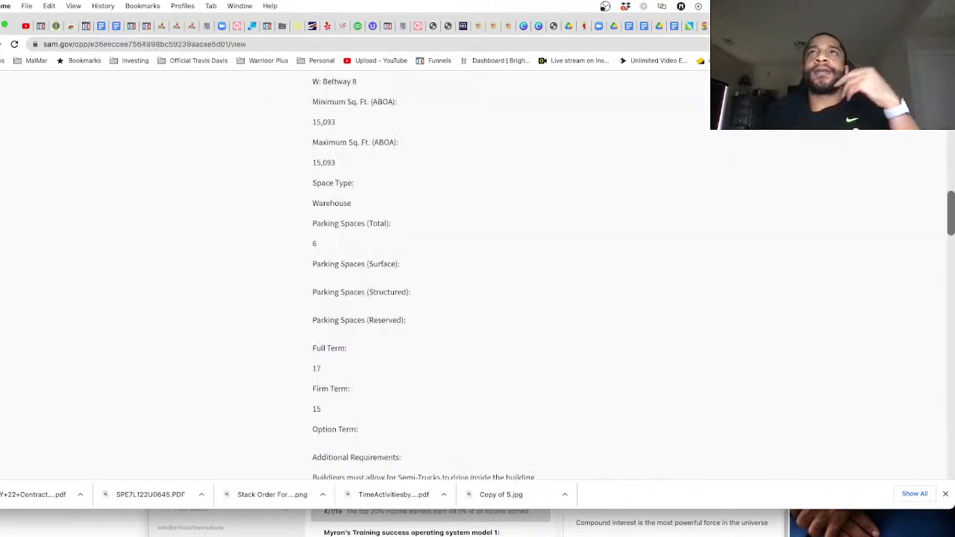
key(ctrl+Tab)
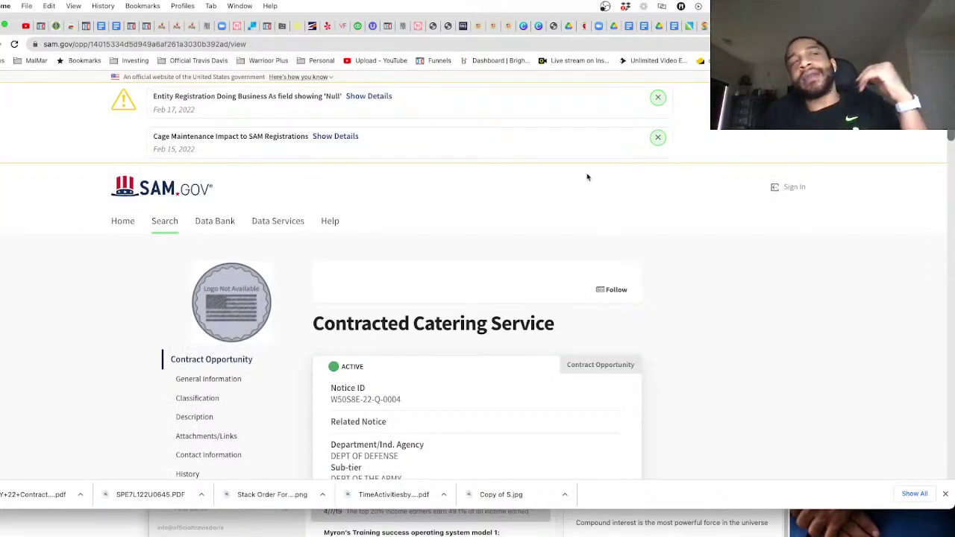
scroll(544, 151, down, 5)
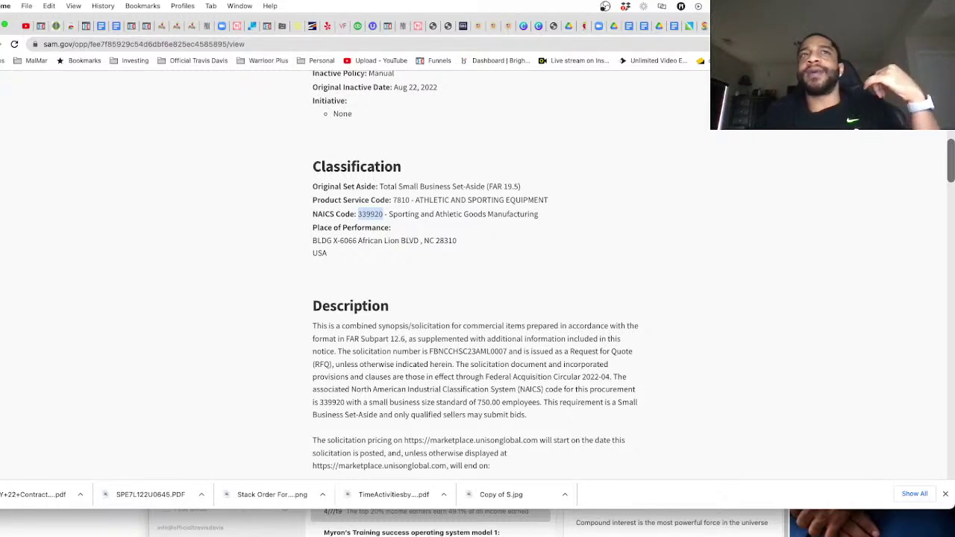
key(ctrl+Tab)
key(ctrl+Tab)
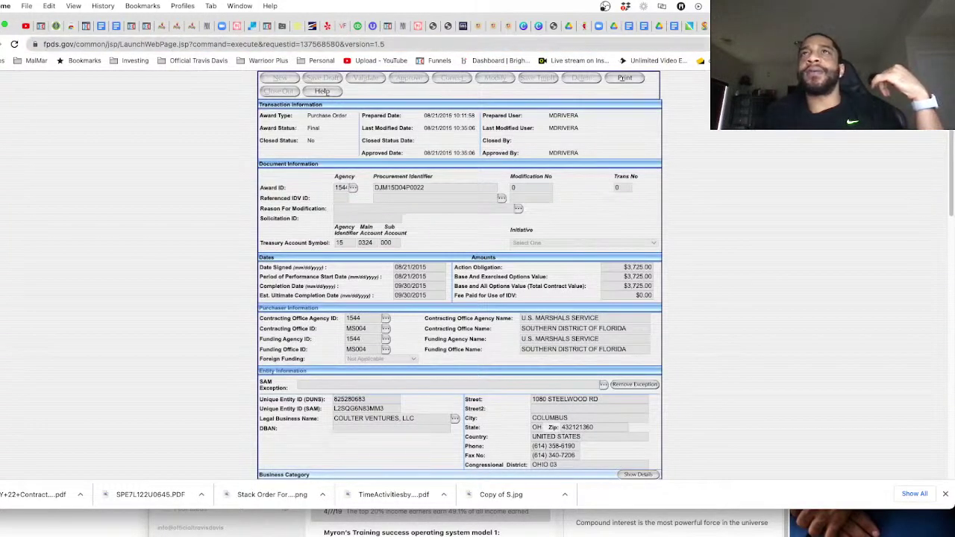
Go back past the Unison Marketplace solicitation list to the Bidspeed federal opportunities filtered by NAICS code
key(ctrl+shift+Tab)
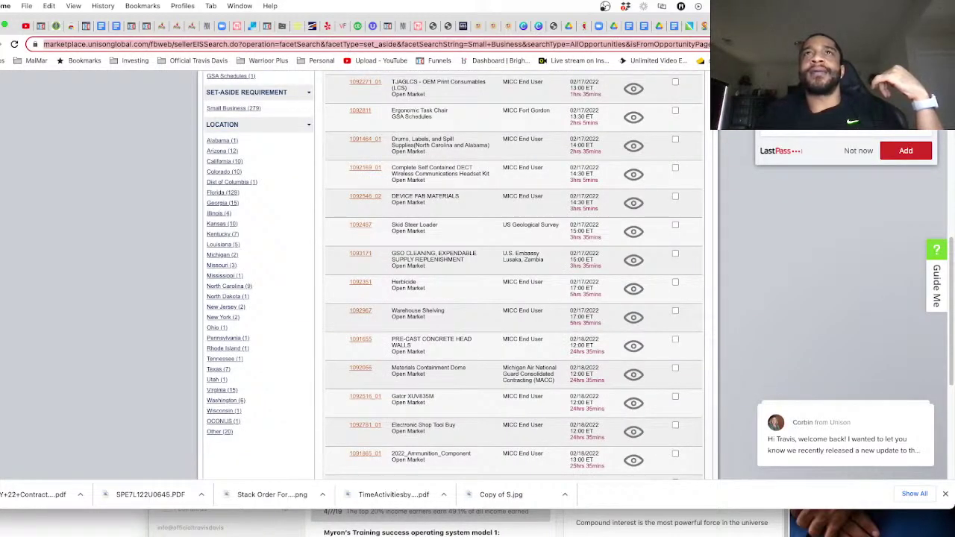
key(ctrl+shift+Tab)
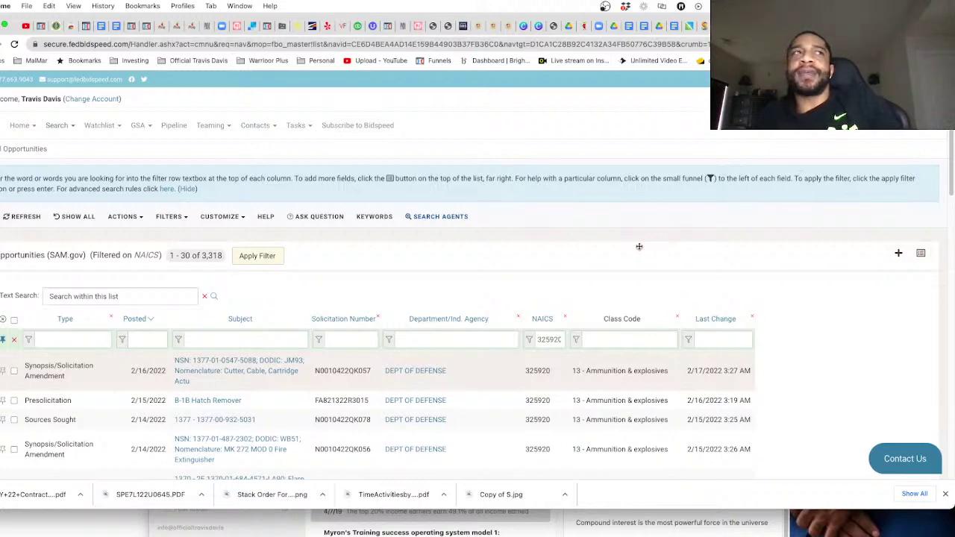
scroll(587, 363, down, 3)
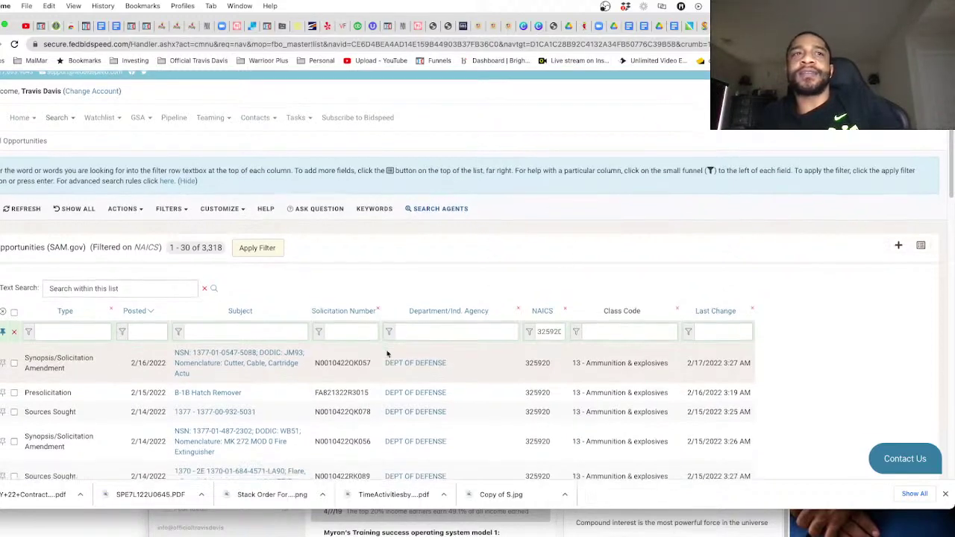
scroll(658, 320, down, 2)
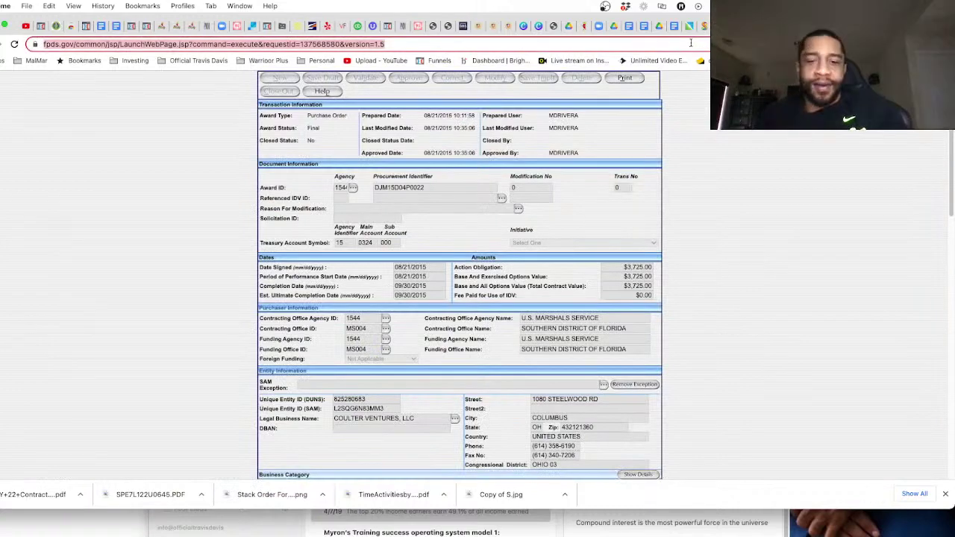
Switch to USAspending.gov in place of the FPDS record and open its advanced award search
text(usa)
key(Return)
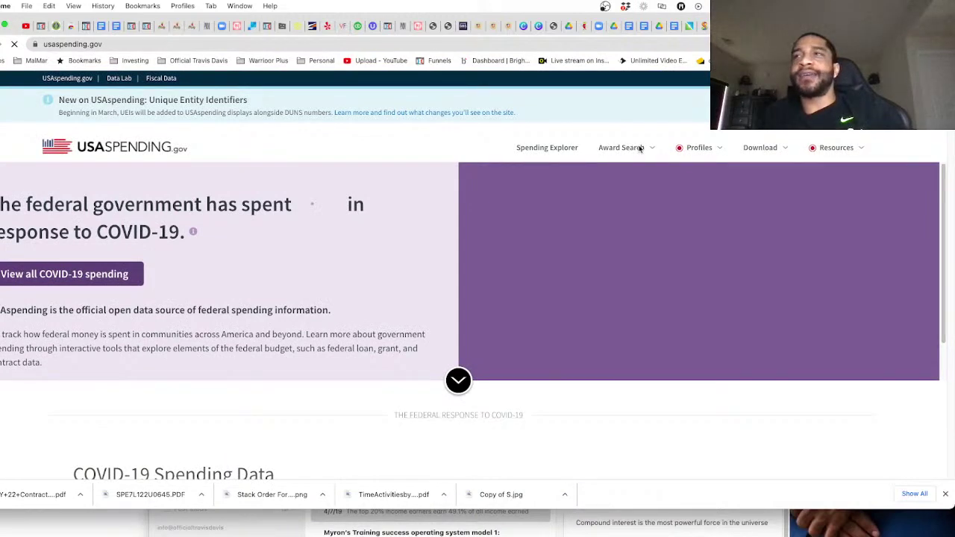
click(640, 148)
click(623, 174)
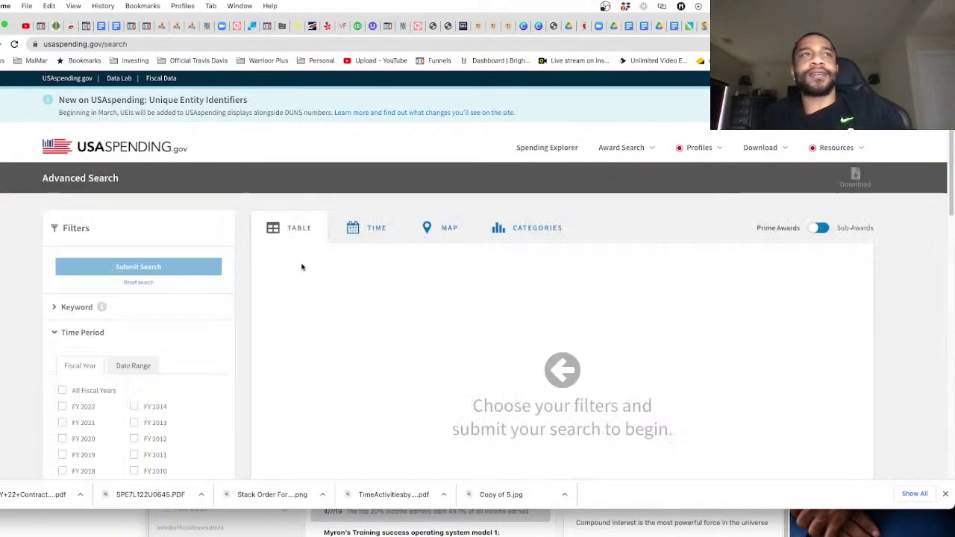
Limit the award search's time period to fiscal years 2022, 2021, 2020 and 2019
scroll(149, 324, down, 2)
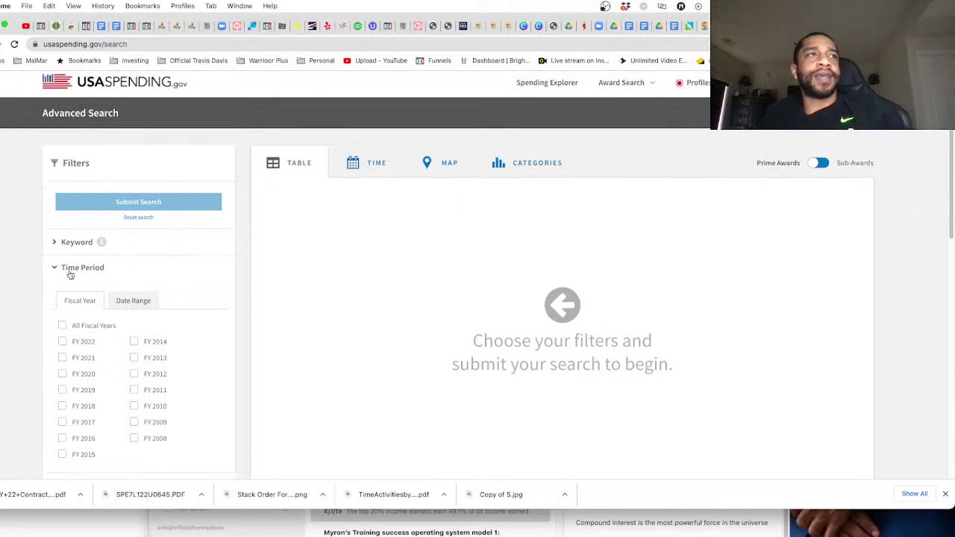
scroll(69, 276, down, 3)
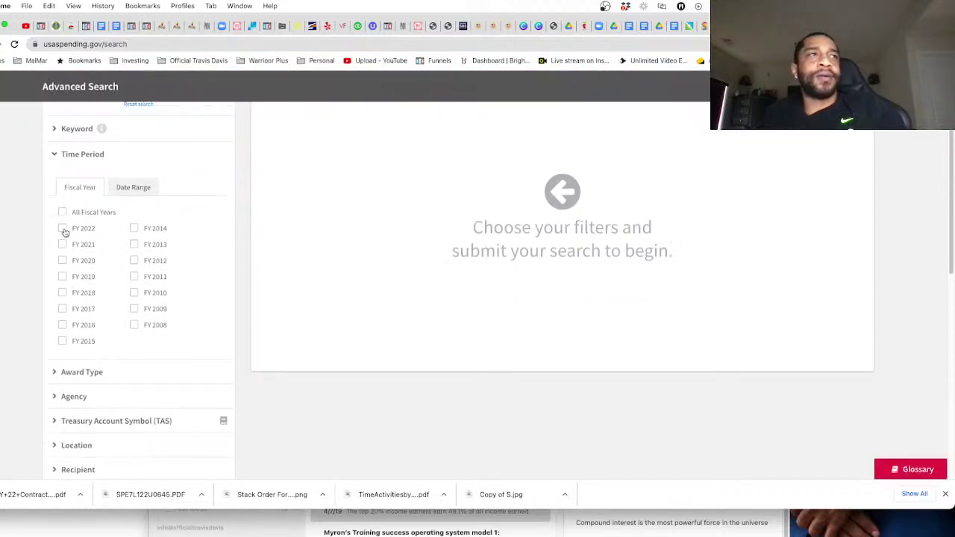
click(63, 230)
click(63, 245)
click(64, 261)
click(64, 277)
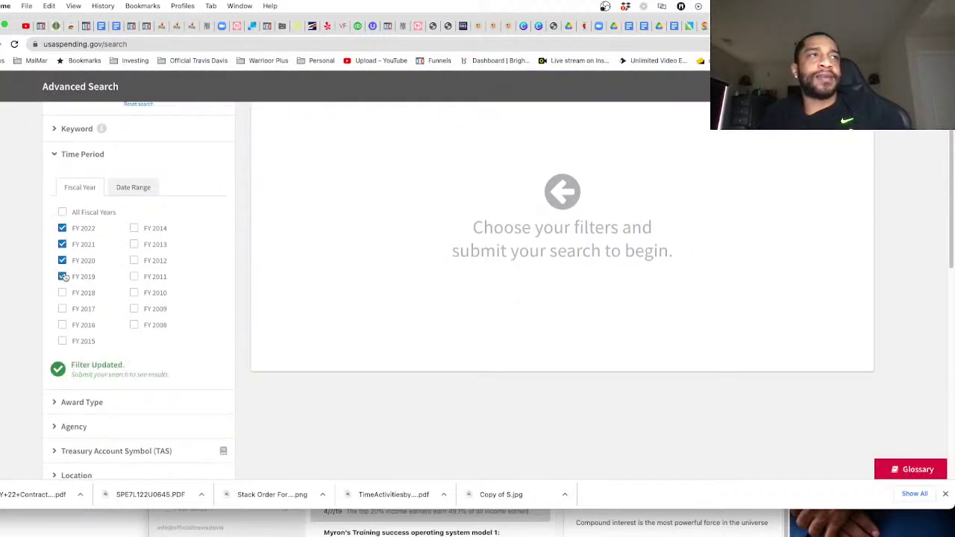
Find NAICS code 325920, Explosives Manufacturing, and add it to the award search filters
scroll(100, 328, down, 5)
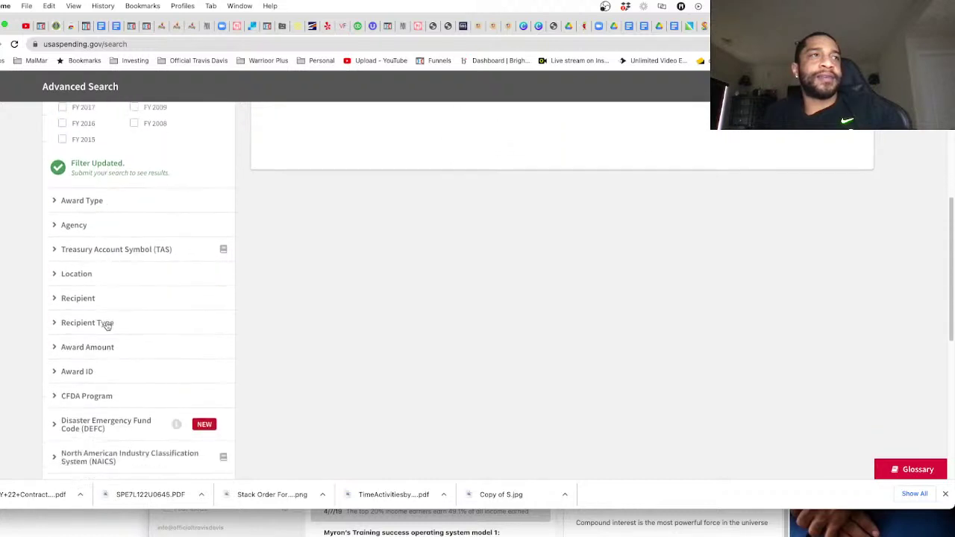
scroll(107, 326, down, 2)
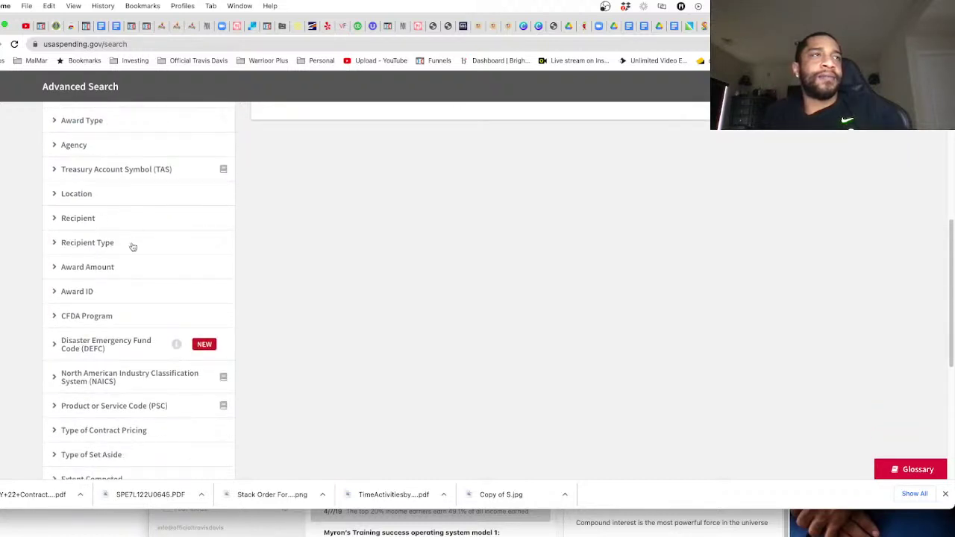
scroll(112, 271, down, 1)
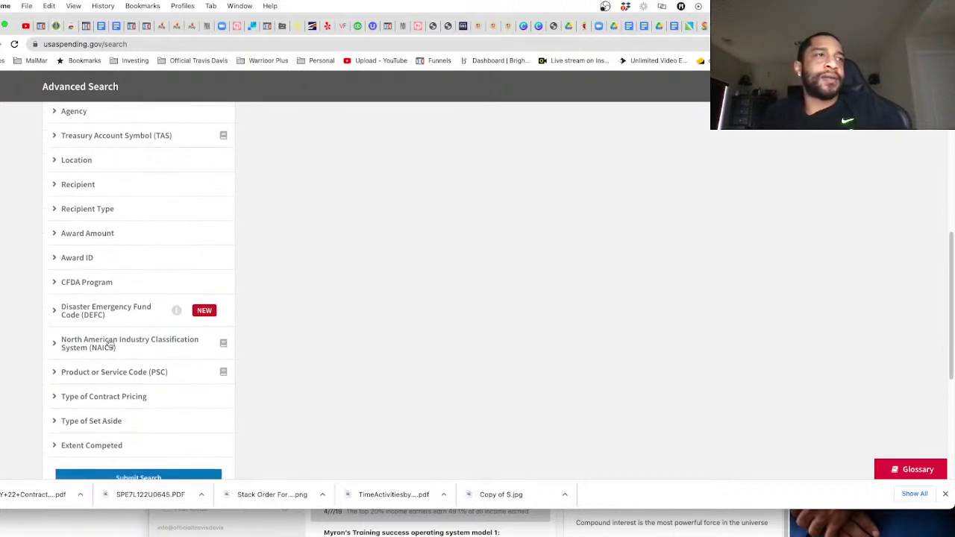
click(121, 372)
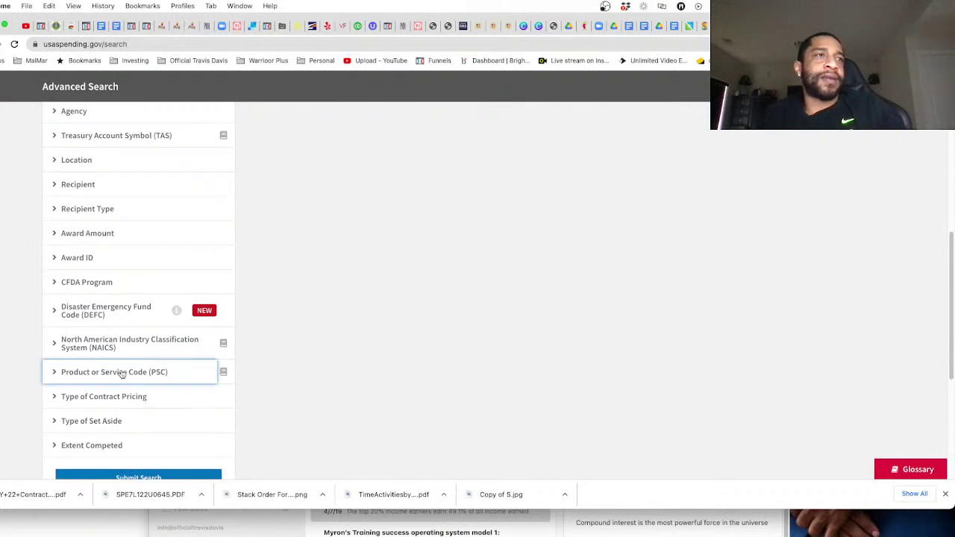
click(58, 370)
click(58, 342)
click(77, 391)
right_click(77, 391)
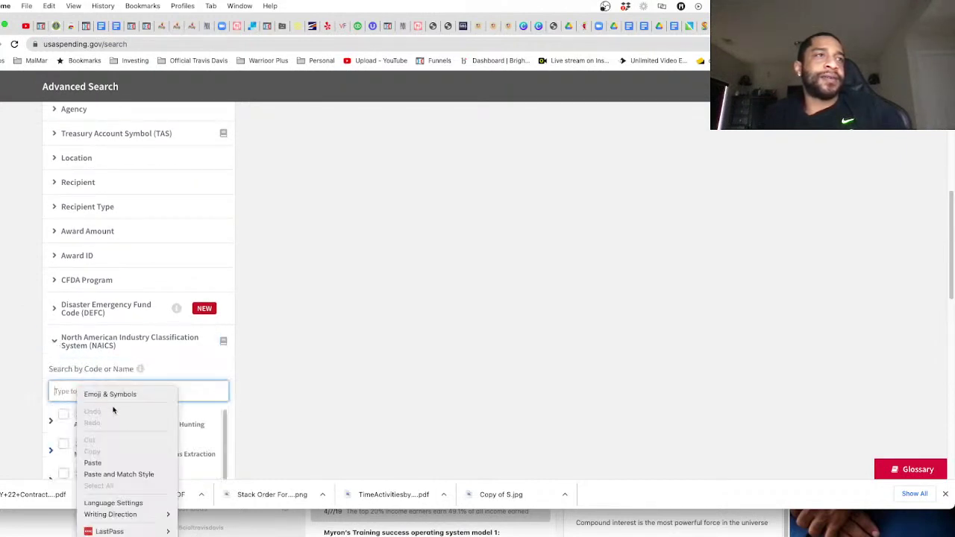
click(120, 463)
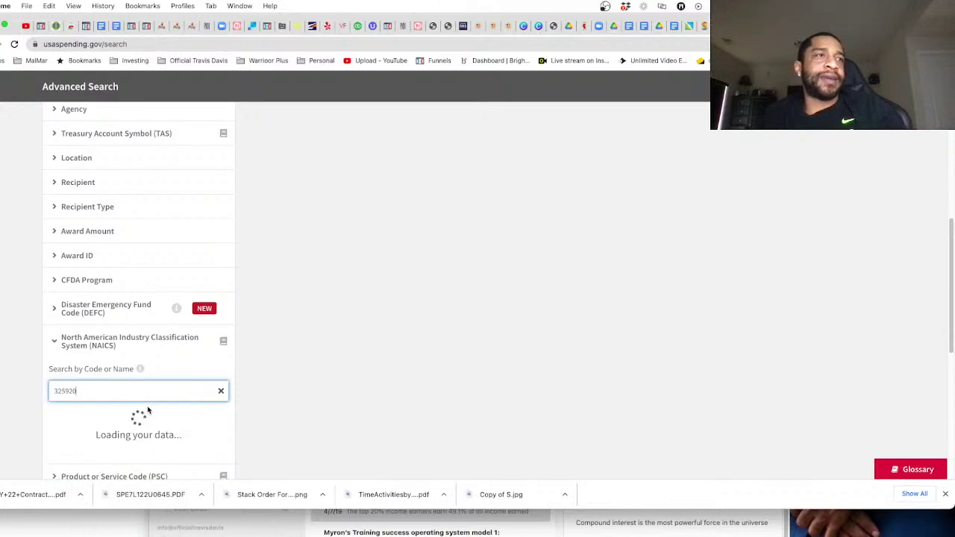
scroll(85, 437, down, 3)
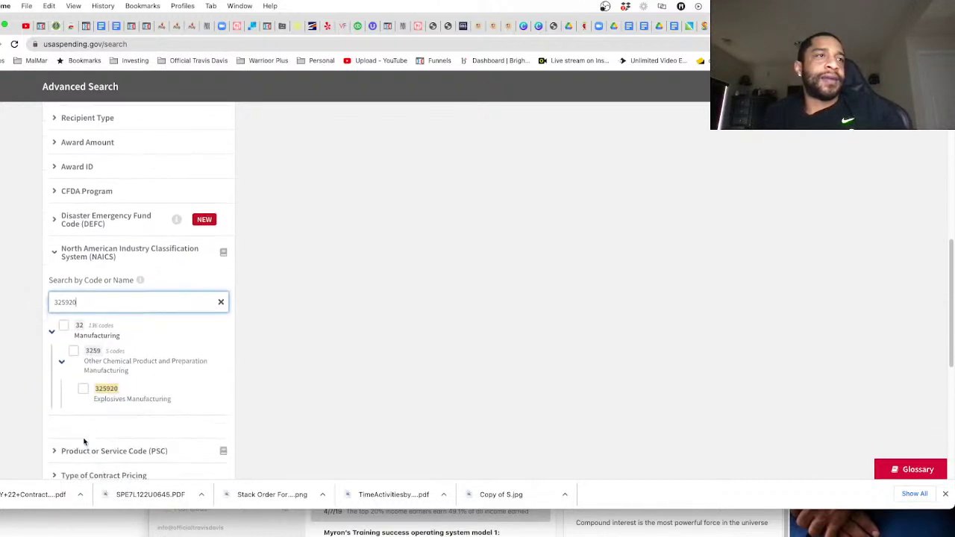
click(83, 387)
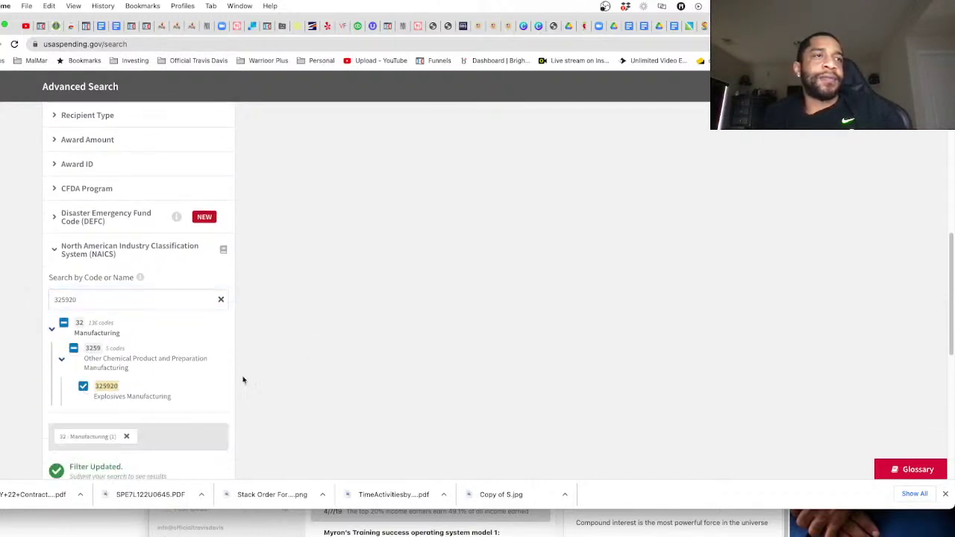
Submit the filtered award search and examine the contracts' recipients, start and end dates, and award amounts
scroll(224, 373, down, 10)
click(139, 212)
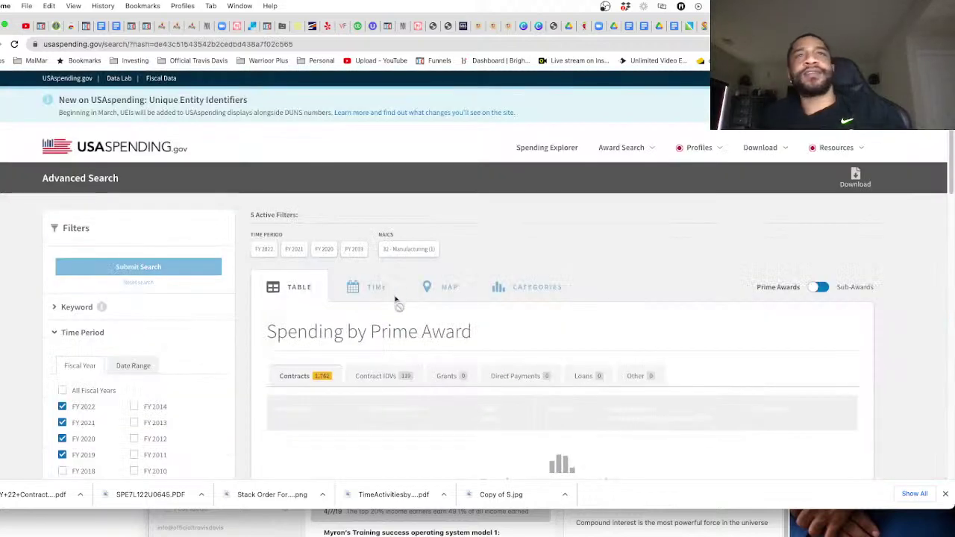
scroll(433, 333, down, 1)
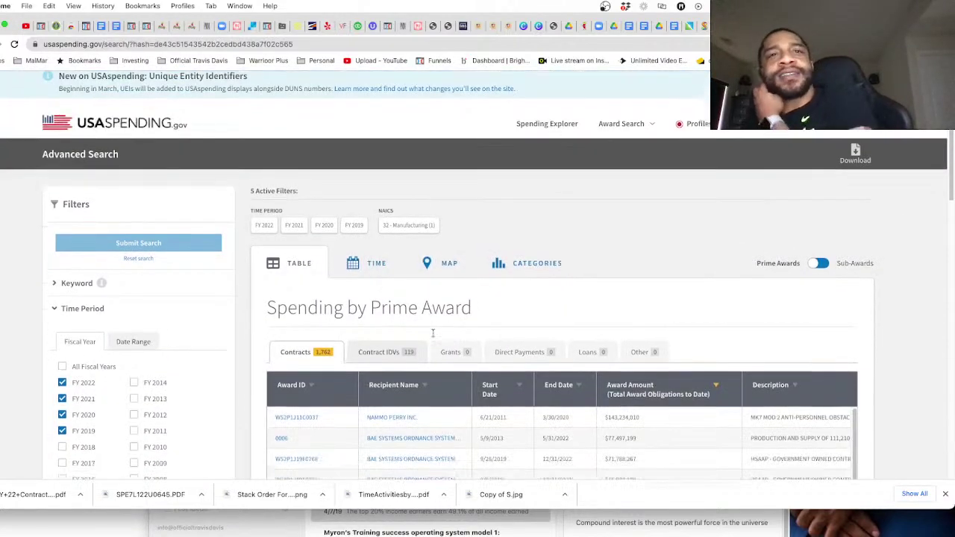
scroll(432, 333, down, 3)
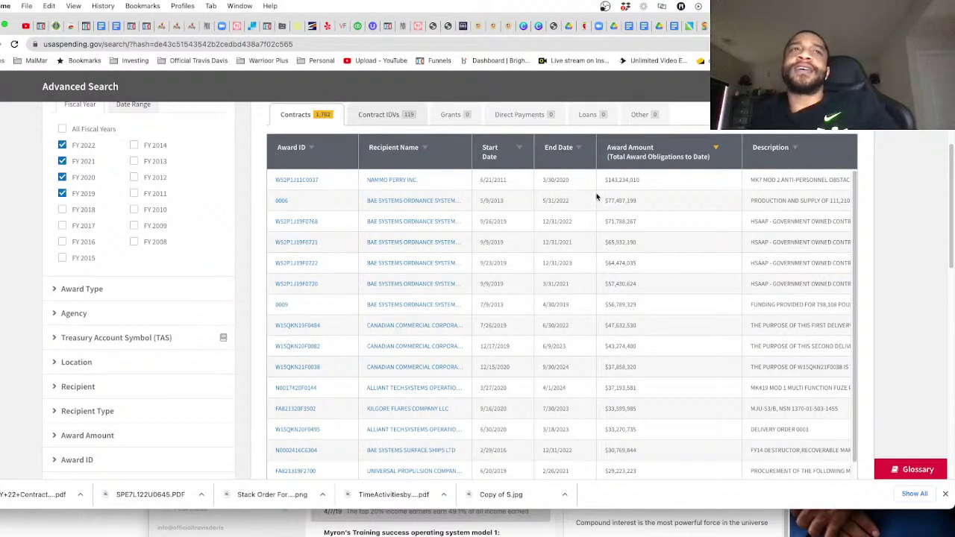
scroll(671, 224, up, 1)
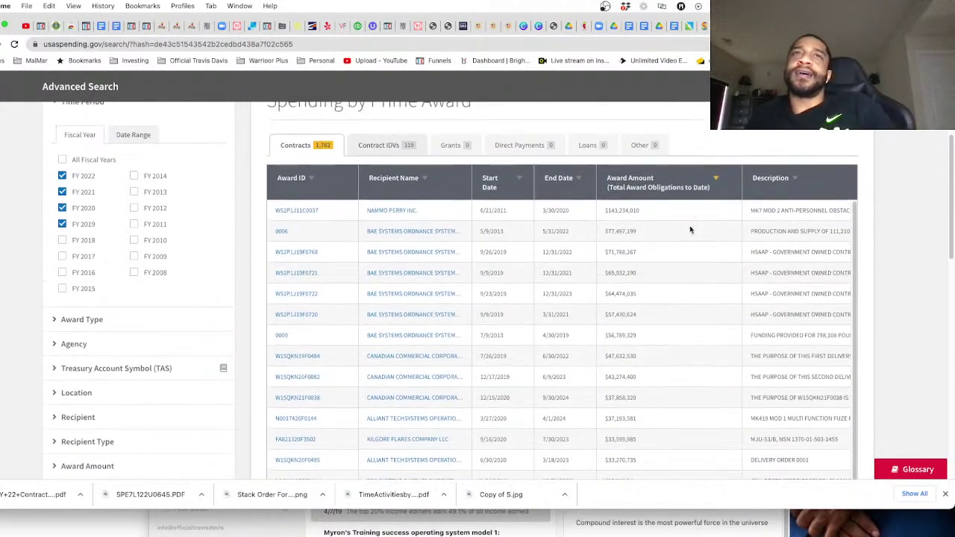
scroll(694, 226, down, 1)
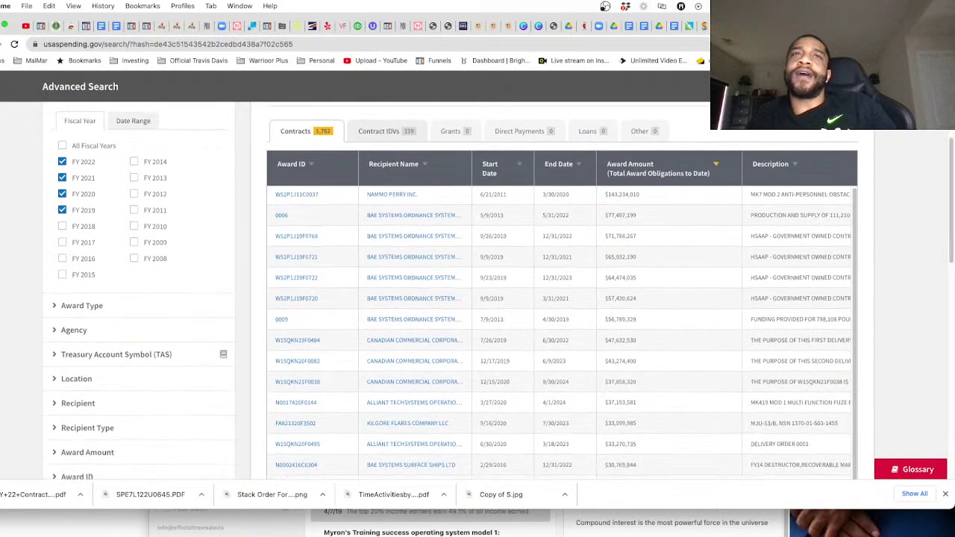
scroll(324, 264, down, 1)
scroll(370, 246, down, 1)
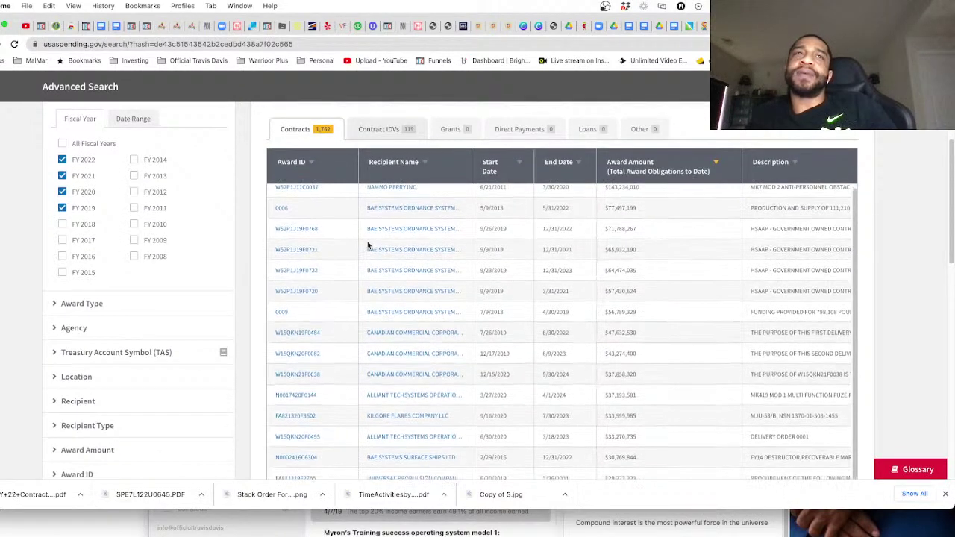
Examine the highest-value contracts in the award results, comparing the BAE Systems rows' start dates, end dates and award amounts
scroll(377, 249, up, 1)
scroll(608, 217, up, 1)
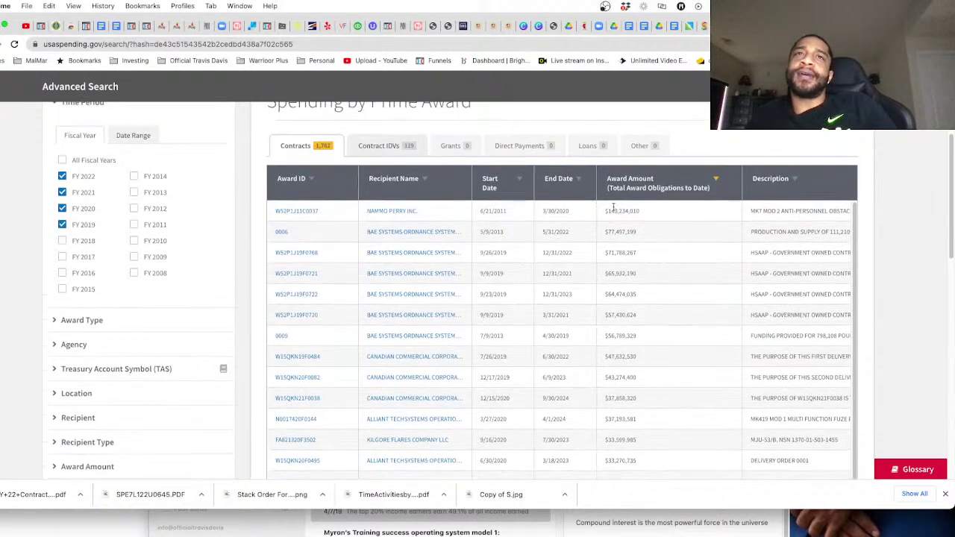
scroll(611, 232, down, 1)
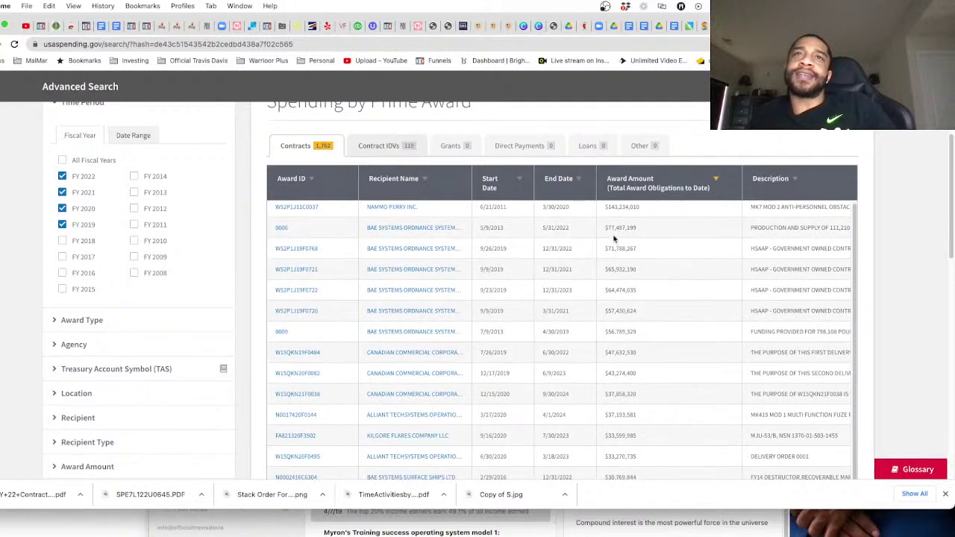
scroll(341, 247, up, 1)
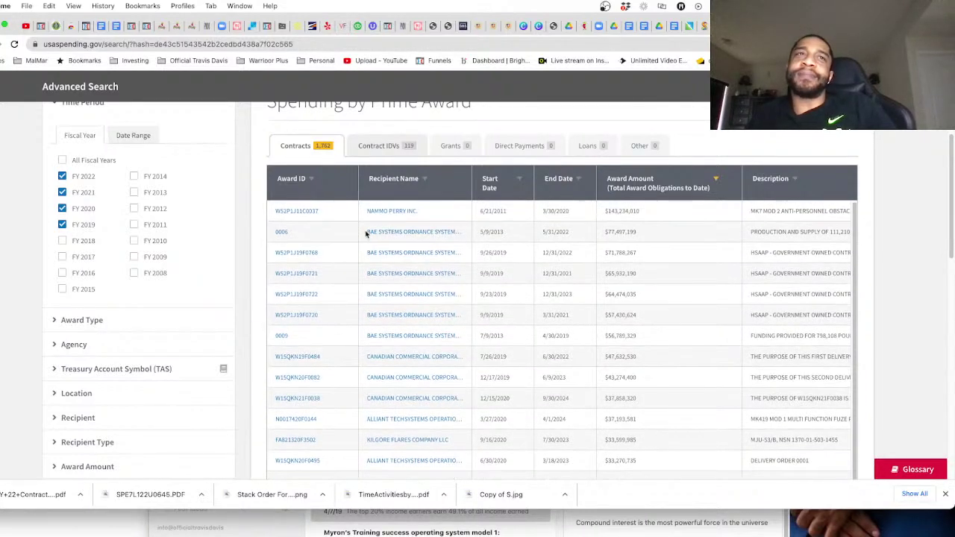
drag(365, 233, 482, 233)
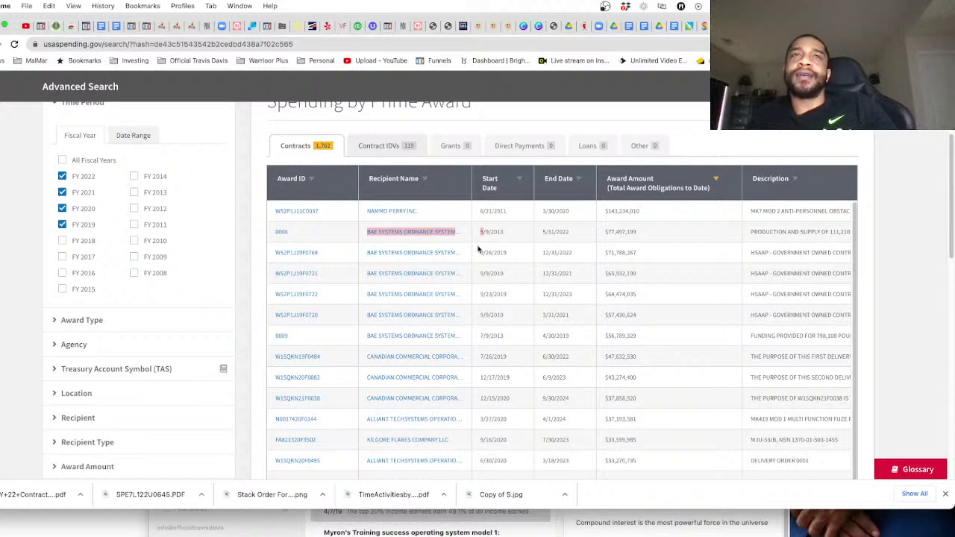
drag(478, 249, 521, 314)
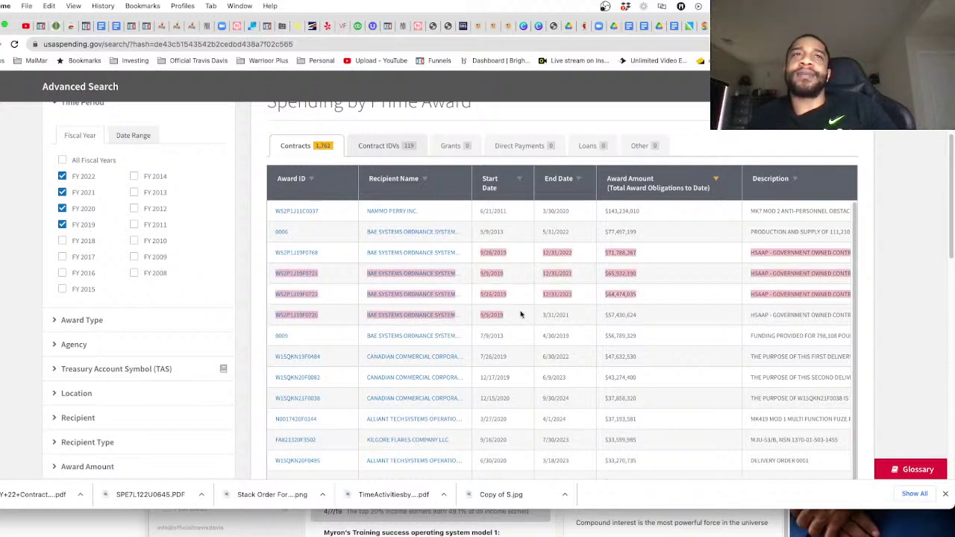
drag(478, 228, 509, 335)
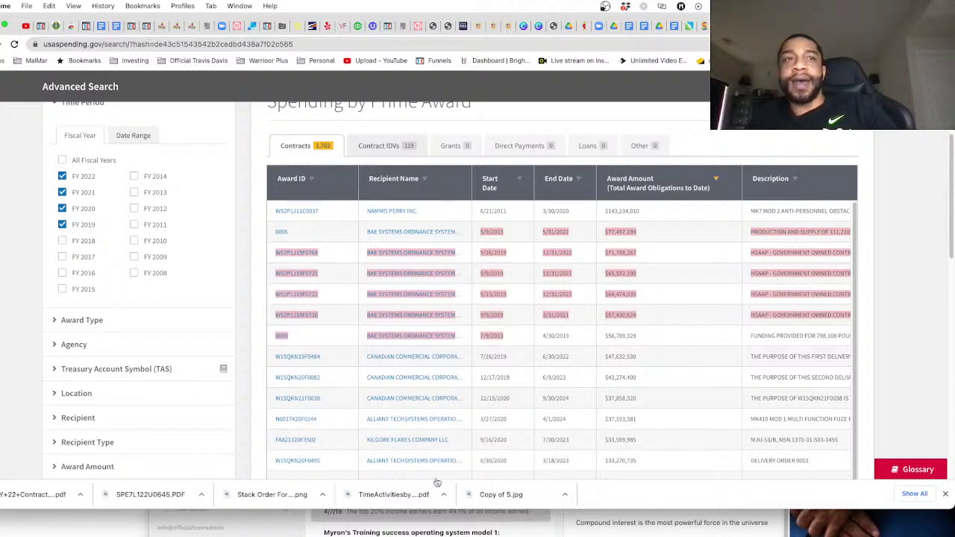
click(710, 288)
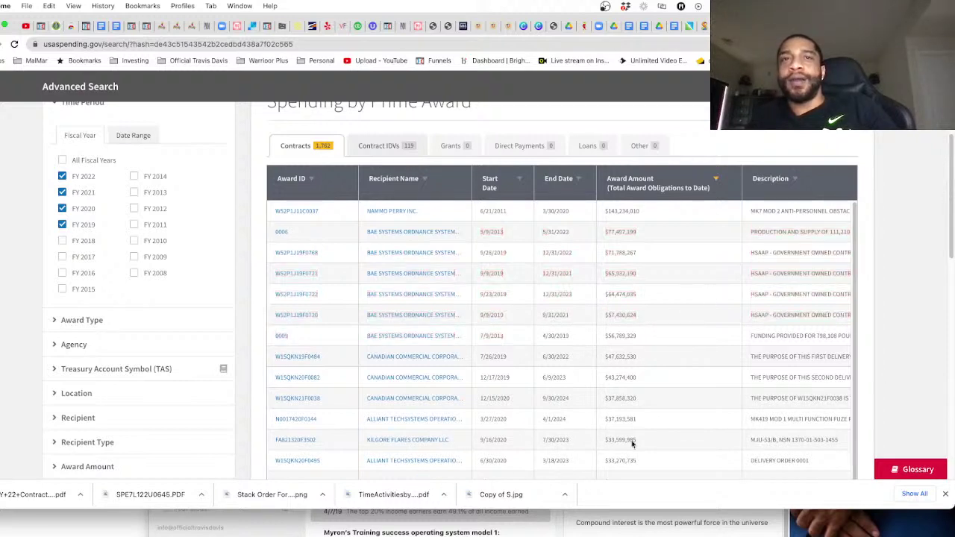
Examine the contract descriptions and the DEFC and COVID-19 columns of the award results
scroll(626, 435, down, 3)
scroll(893, 336, down, 10)
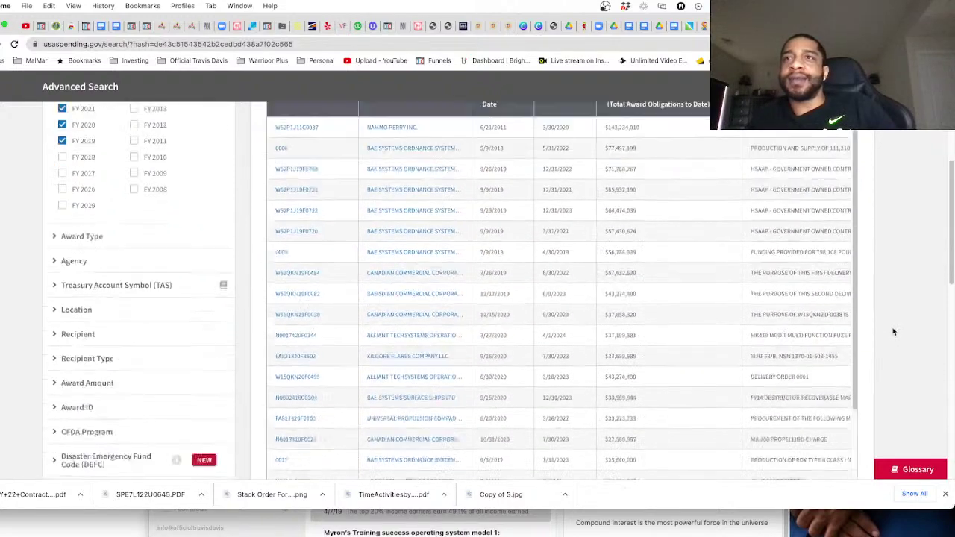
scroll(881, 338, up, 10)
scroll(821, 364, up, 3)
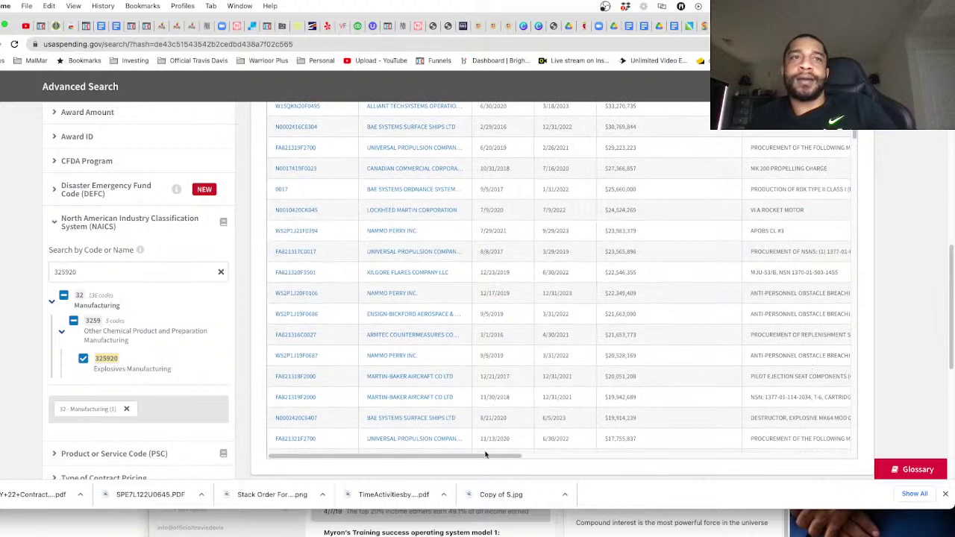
drag(477, 463, 637, 449)
scroll(646, 309, up, 10)
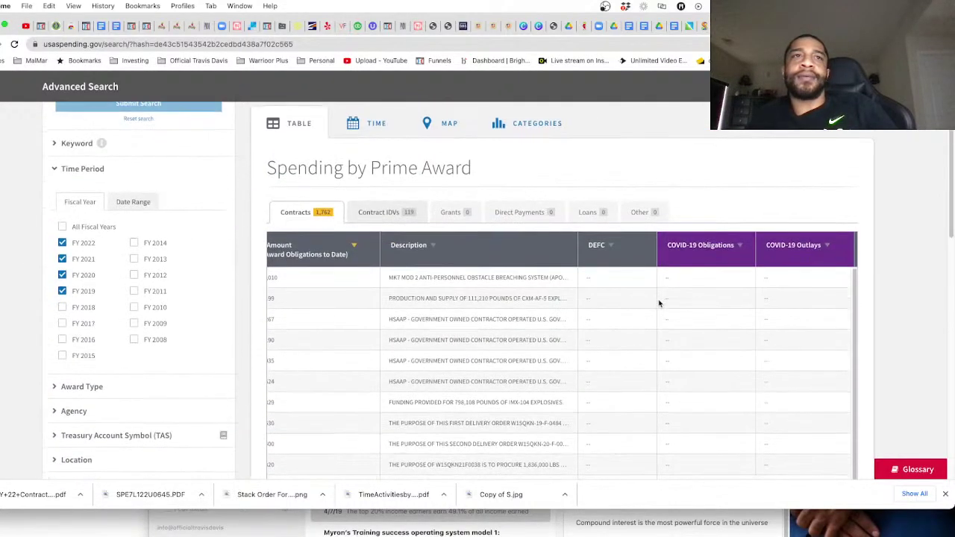
scroll(656, 303, down, 1)
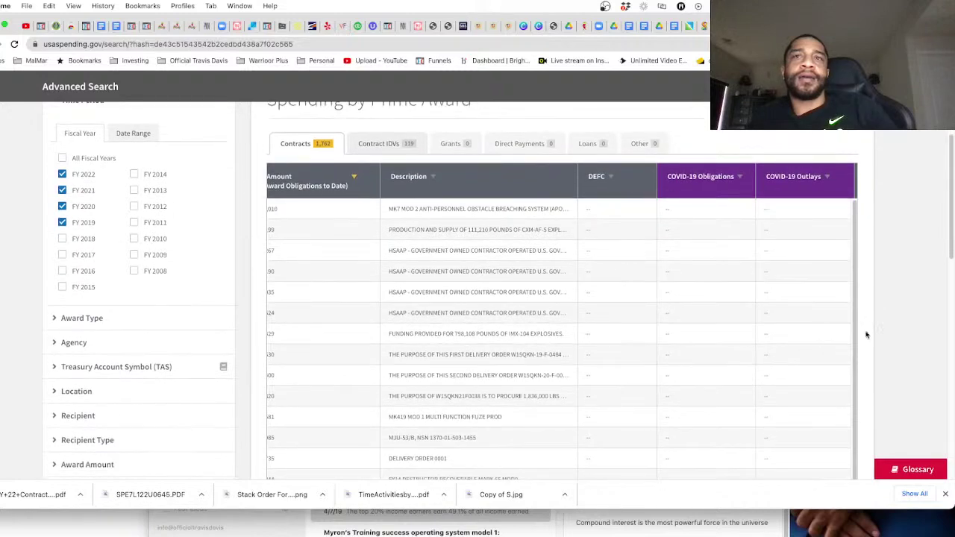
scroll(869, 333, down, 1)
scroll(875, 332, down, 8)
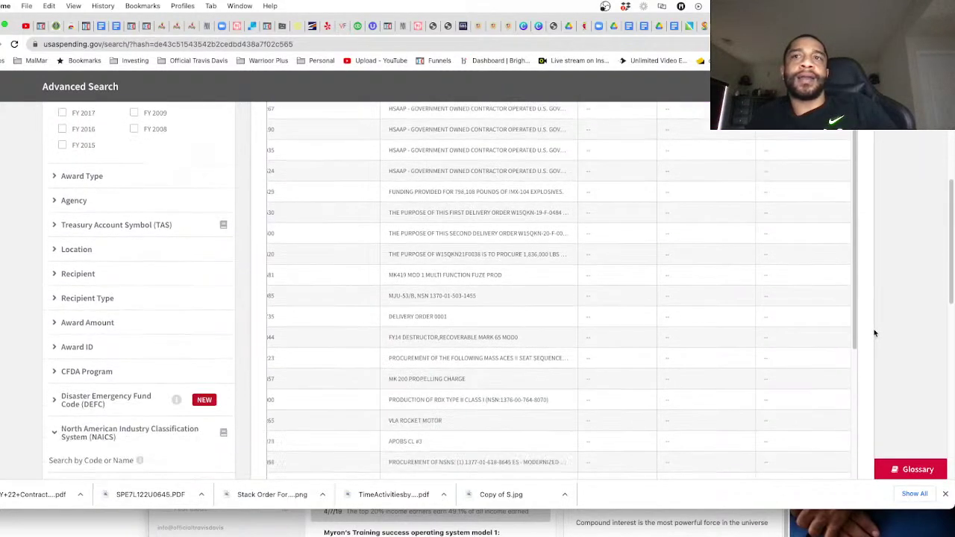
Review the awarding agencies, sub agencies and contract award types, and return to the recipient name column
drag(679, 364, 805, 347)
scroll(874, 330, up, 8)
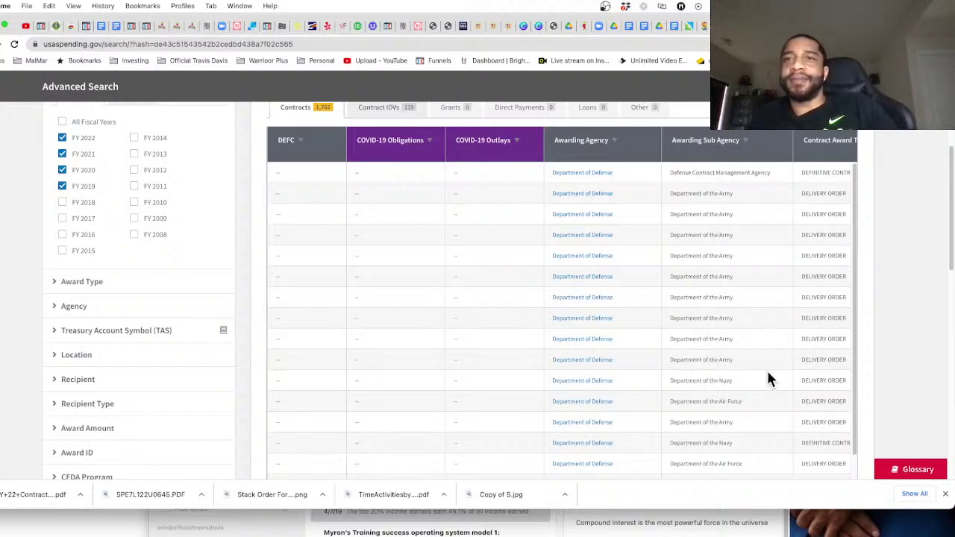
scroll(890, 350, down, 5)
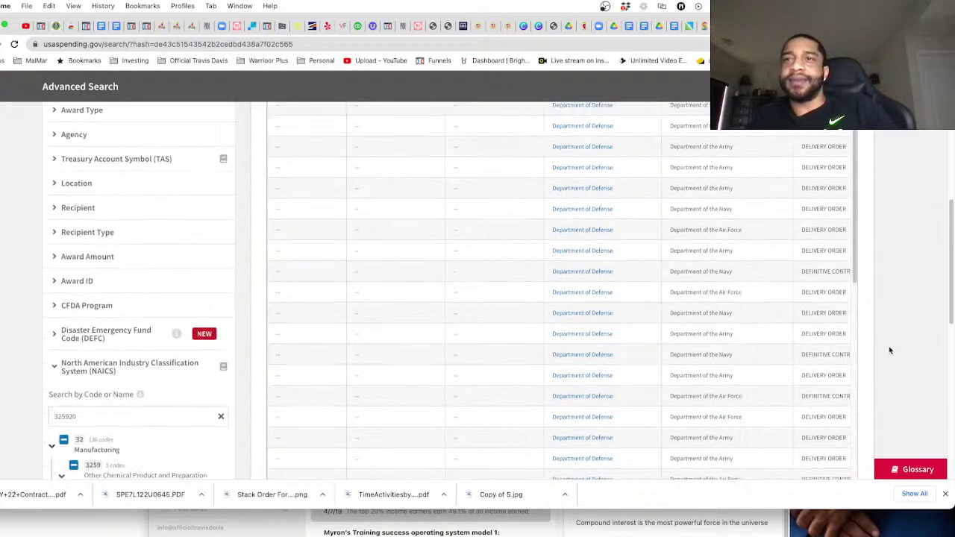
scroll(881, 354, down, 3)
drag(784, 330, 440, 366)
scroll(895, 334, up, 5)
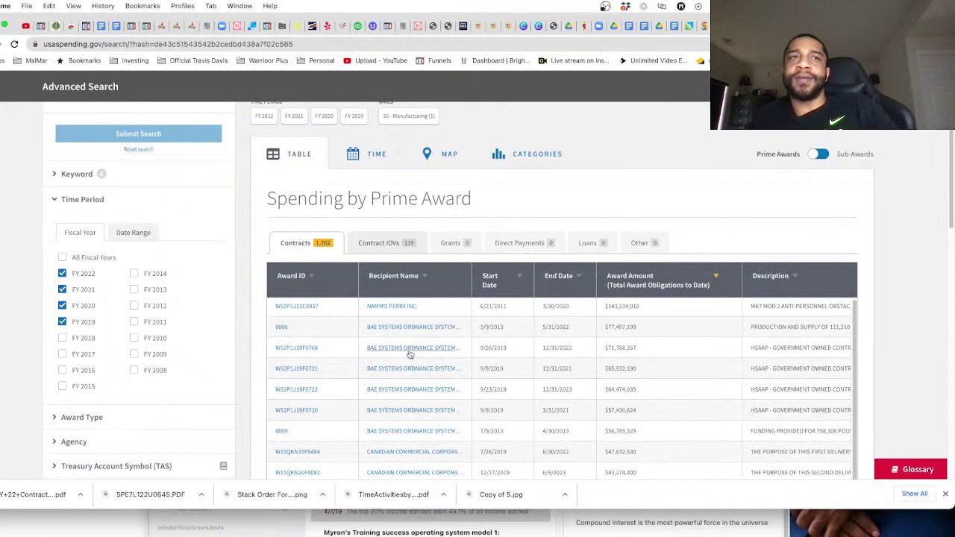
Search the web for "bae systems" in a new tab and open the company's official international home page
key(super+t)
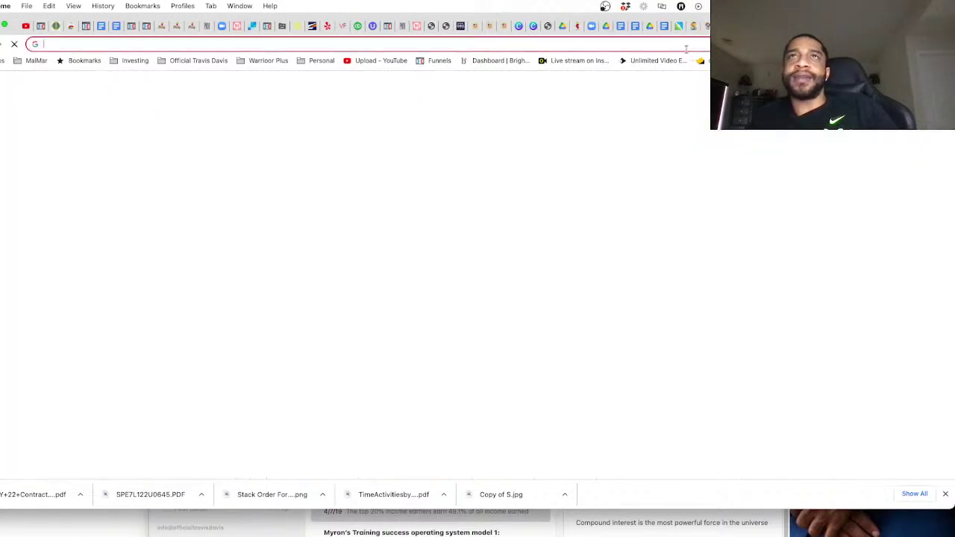
text(ba)
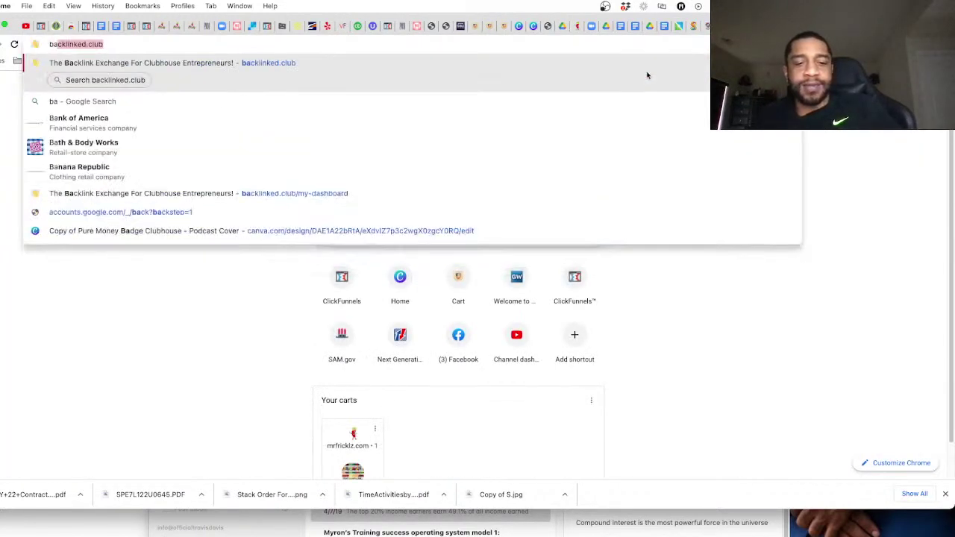
text(e s)
key(Return)
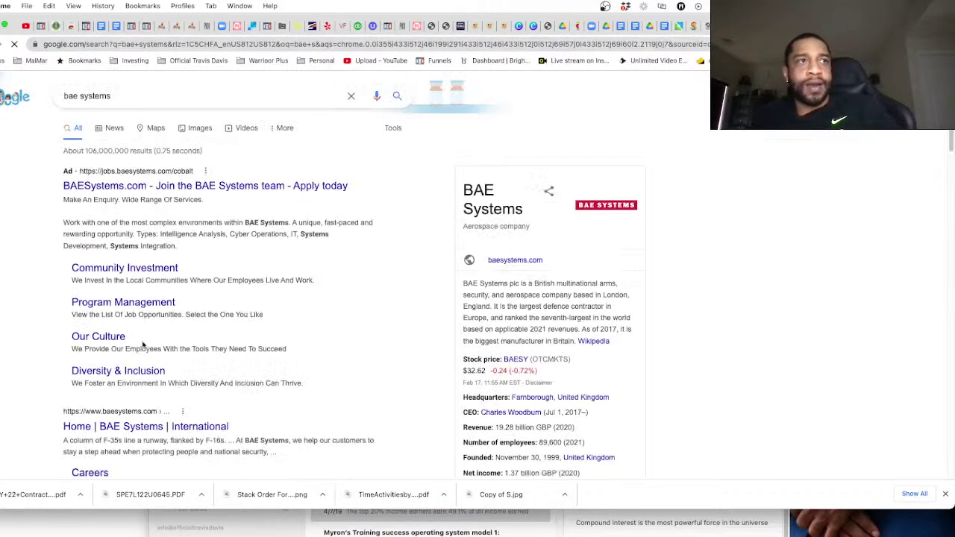
scroll(142, 344, down, 1)
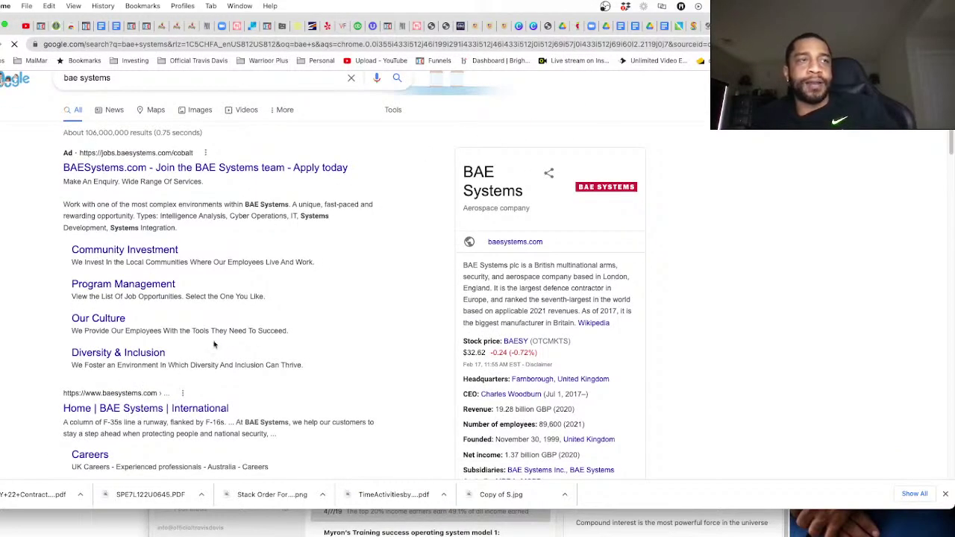
scroll(206, 364, down, 3)
right_click(142, 329)
click(131, 334)
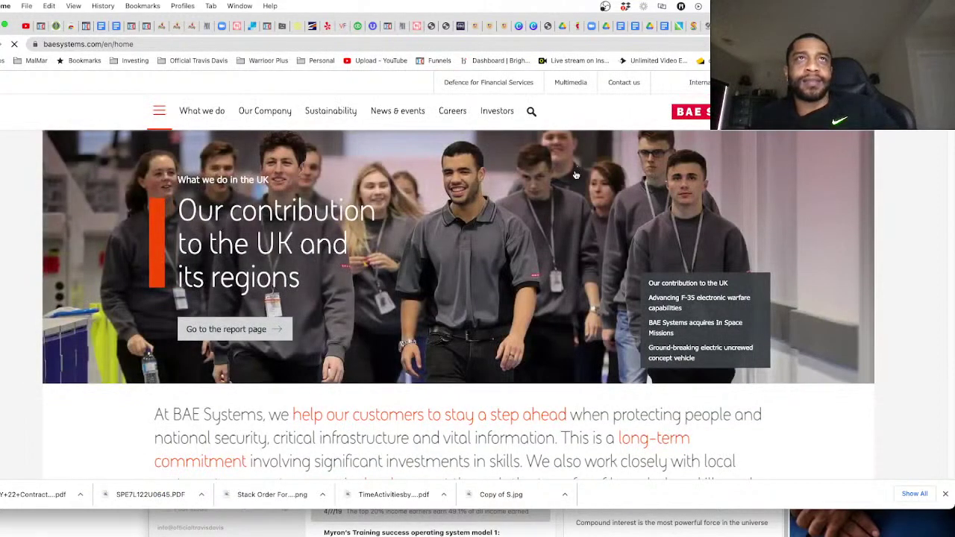
Look through the BAE Systems site's navigation sections and footer links, including Our Company, Investors and Global suppliers
click(271, 113)
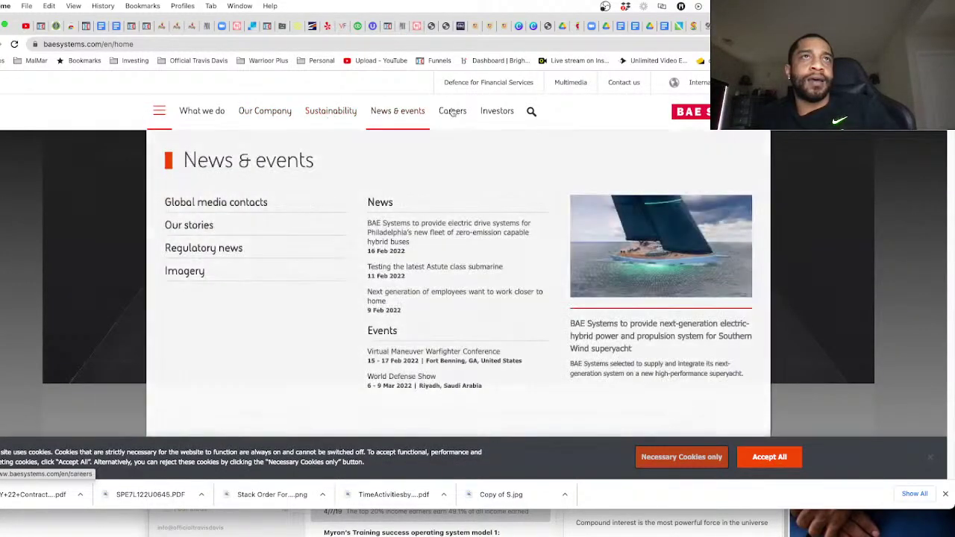
mouse_move(489, 112)
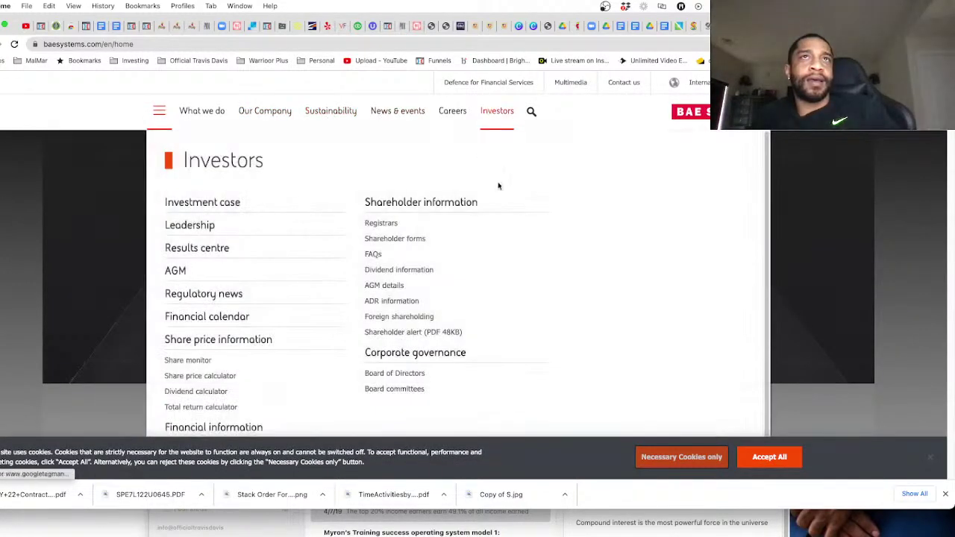
scroll(828, 363, down, 10)
scroll(828, 363, down, 10)
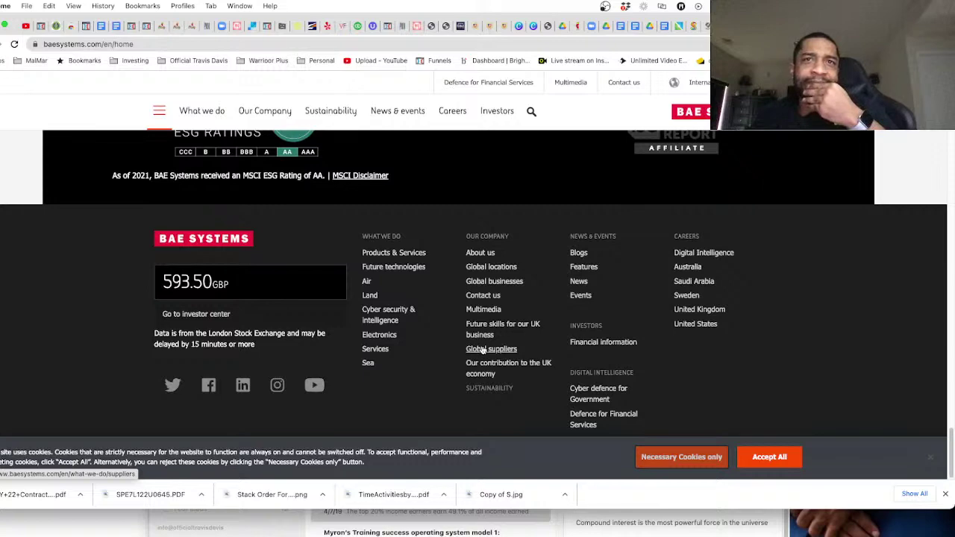
Return to the USAspending.gov award results and examine the recipients, dates, amounts and descriptions of the lower-value contracts
click(311, 45)
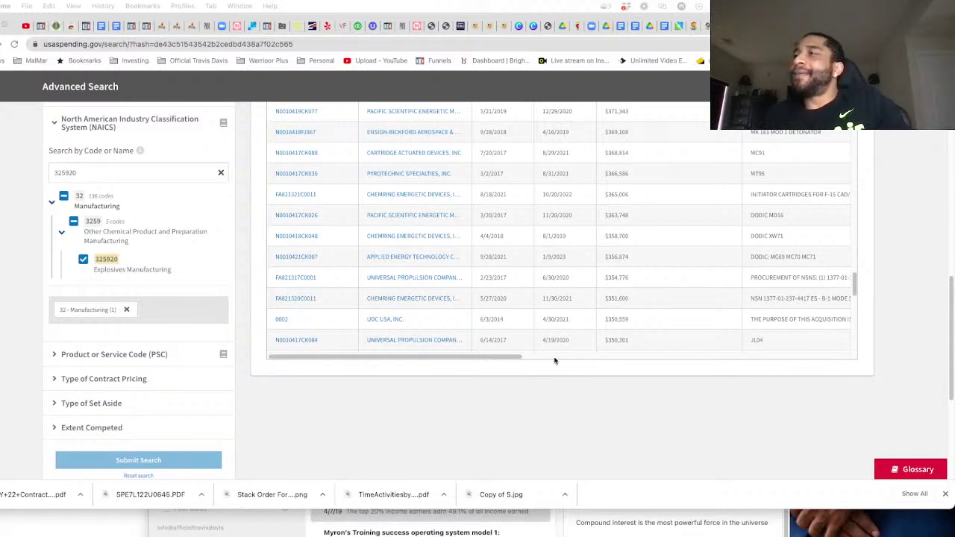
scroll(554, 362, down, 1)
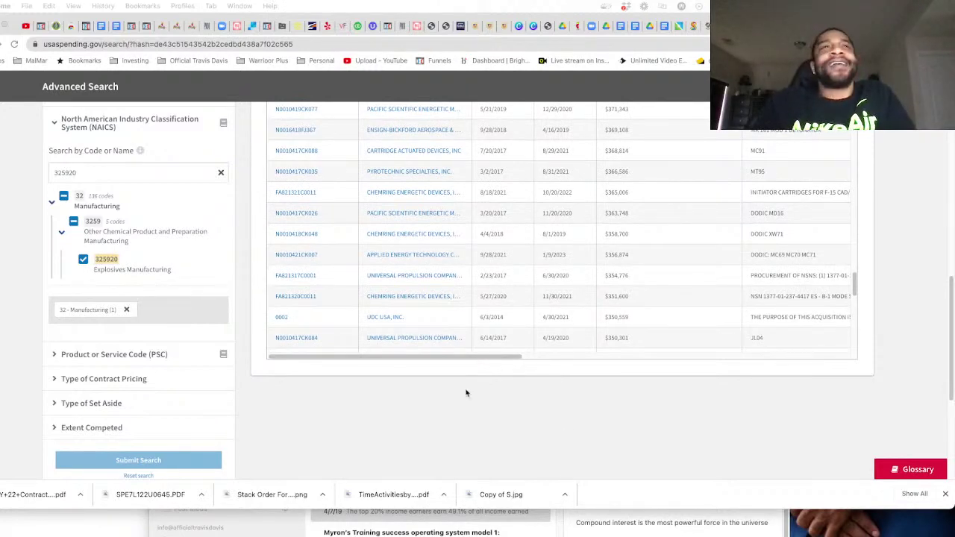
scroll(550, 316, up, 3)
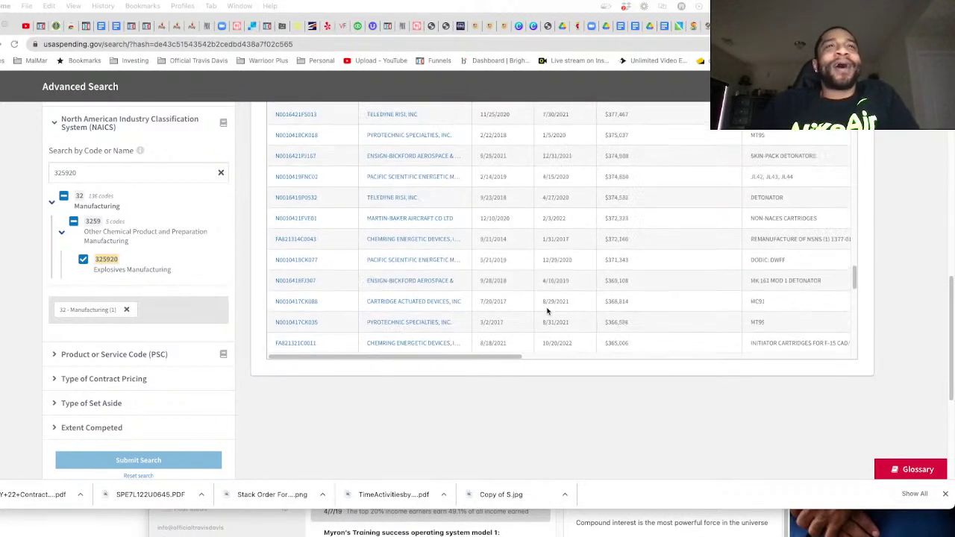
scroll(547, 312, up, 1)
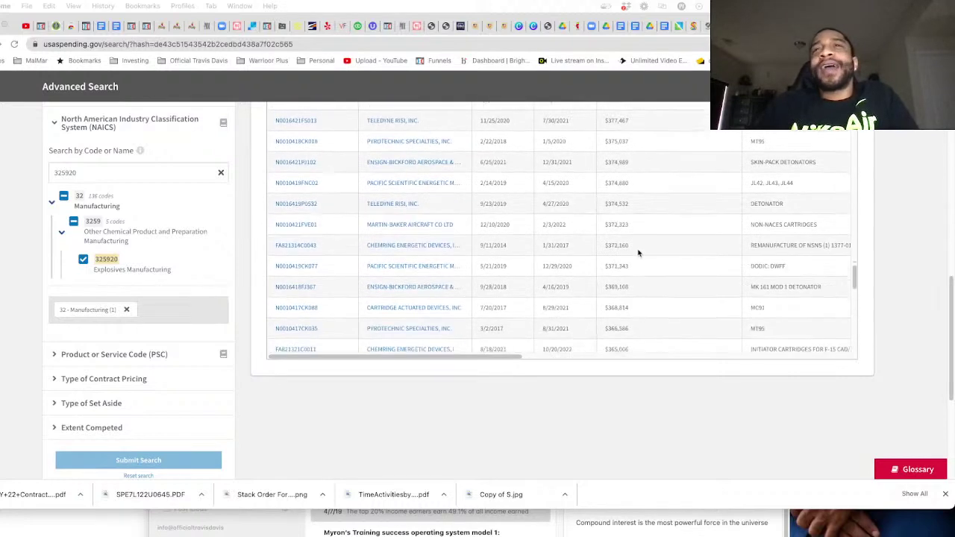
scroll(638, 254, down, 5)
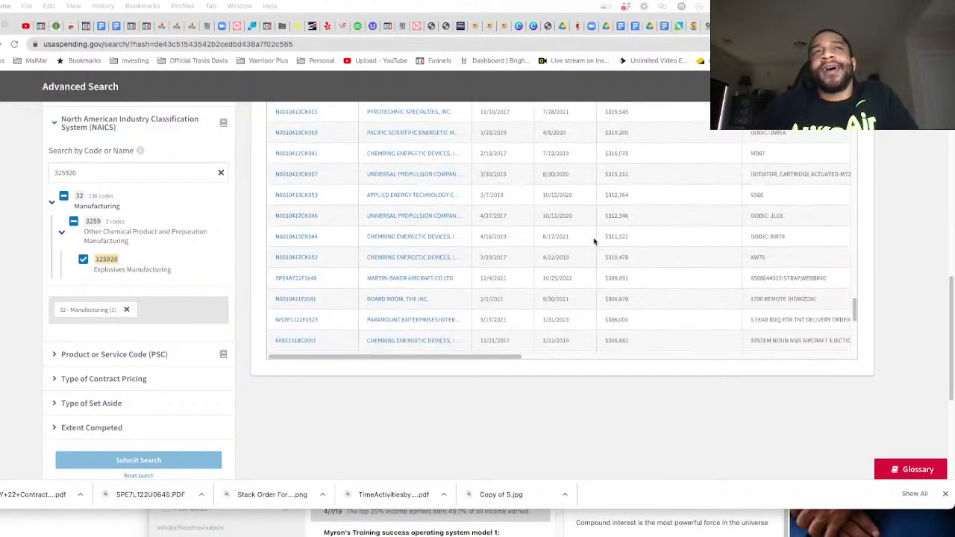
scroll(594, 242, down, 5)
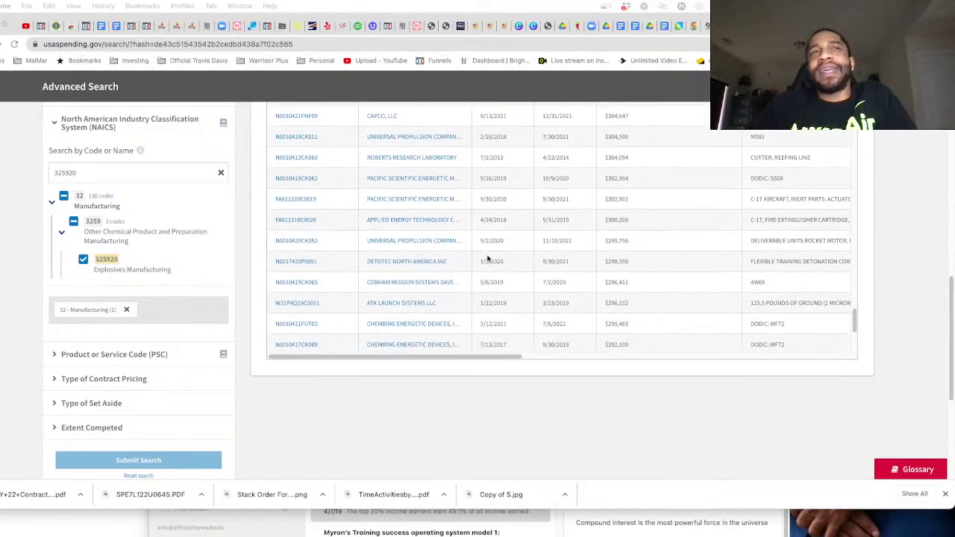
scroll(488, 259, down, 5)
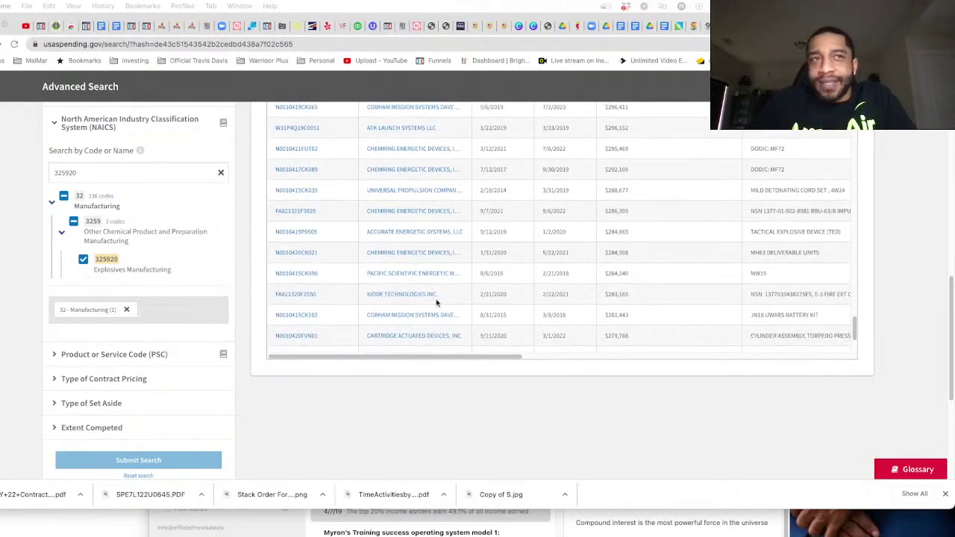
scroll(468, 269, down, 5)
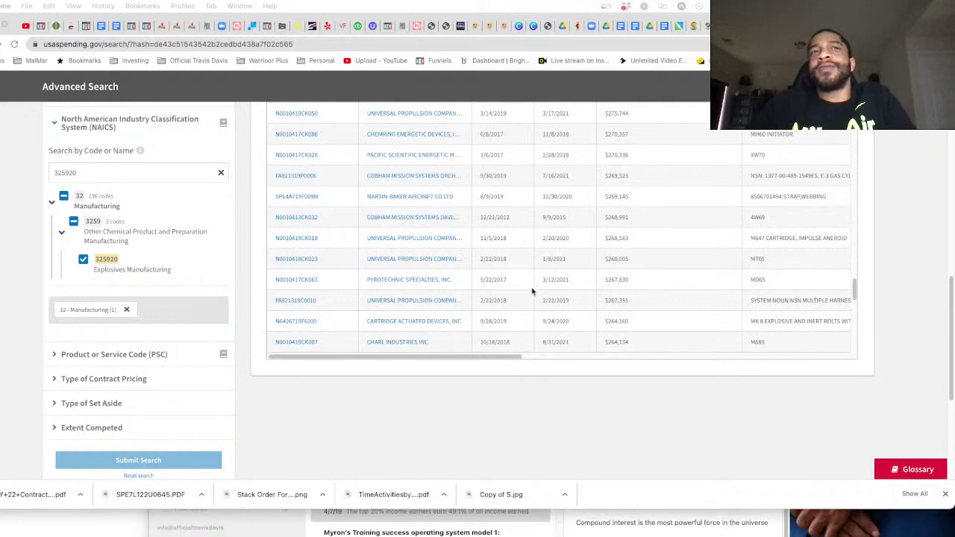
scroll(502, 319, down, 3)
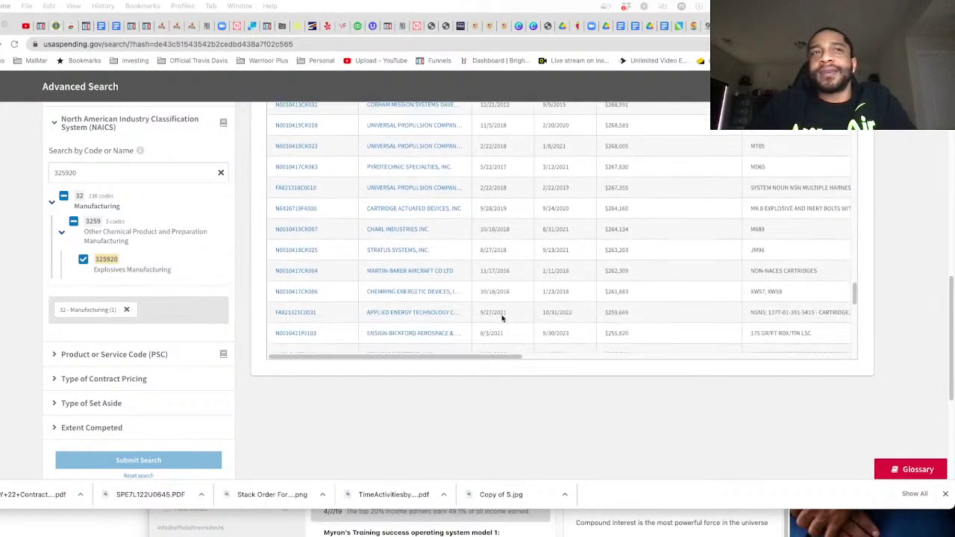
scroll(503, 319, down, 1)
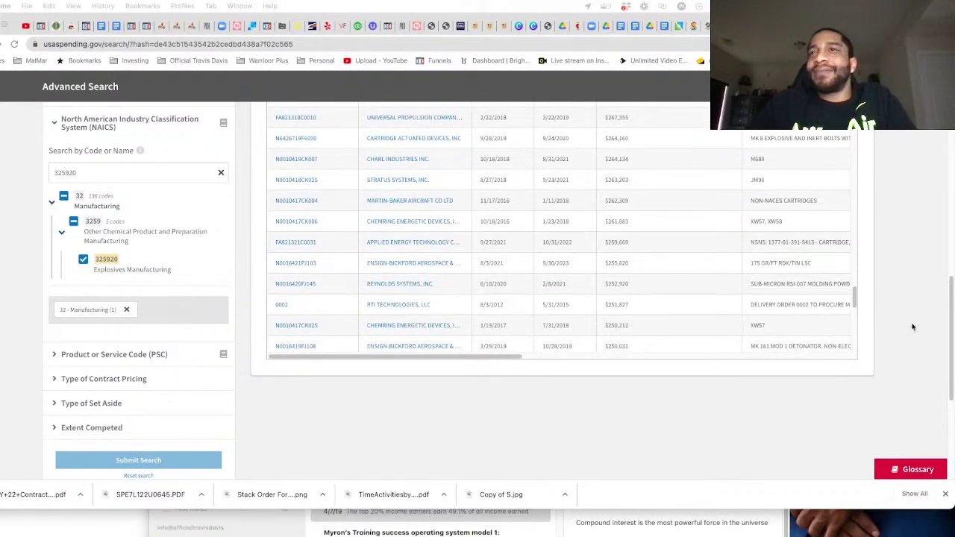
scroll(912, 326, up, 1)
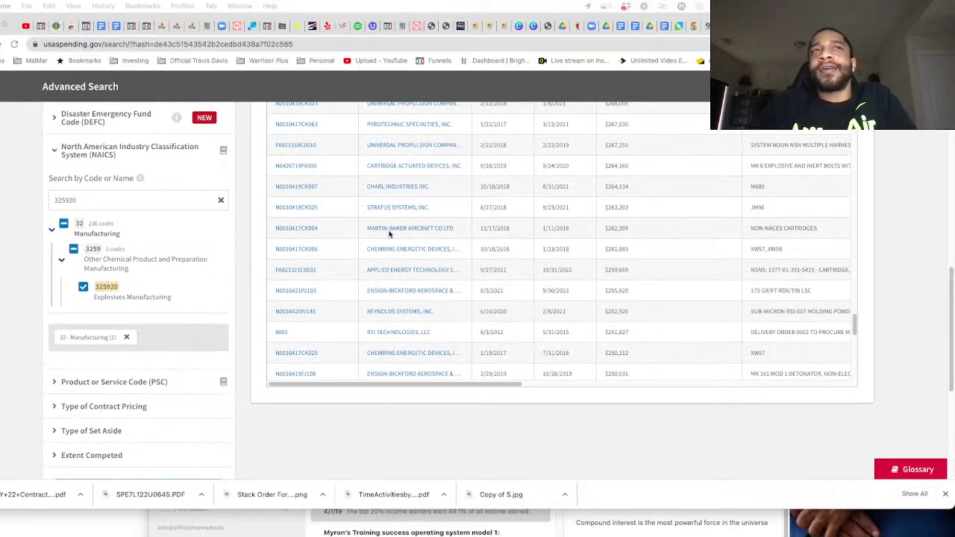
scroll(410, 261, down, 3)
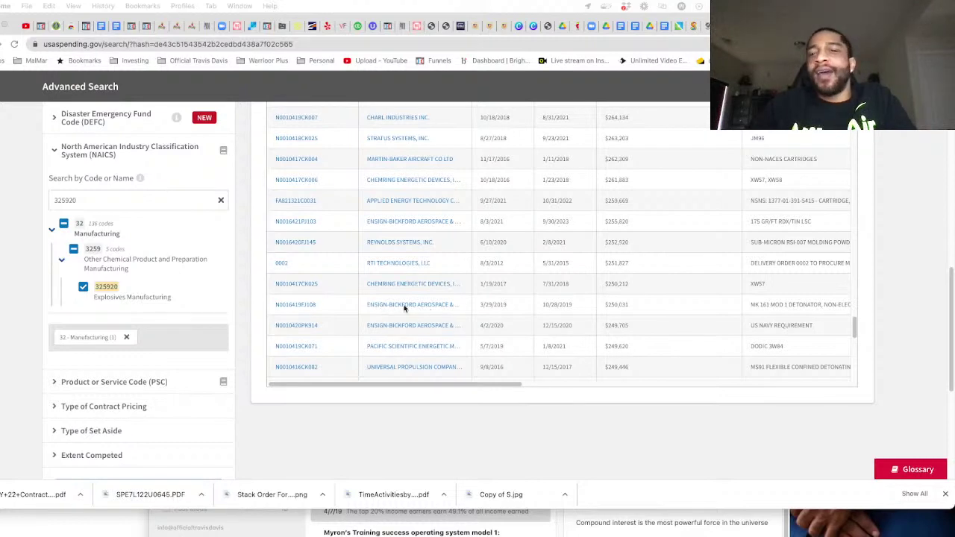
Return to the head of the USAspending.gov award results and review the active filters and the prime award contracts table
scroll(403, 280, up, 1)
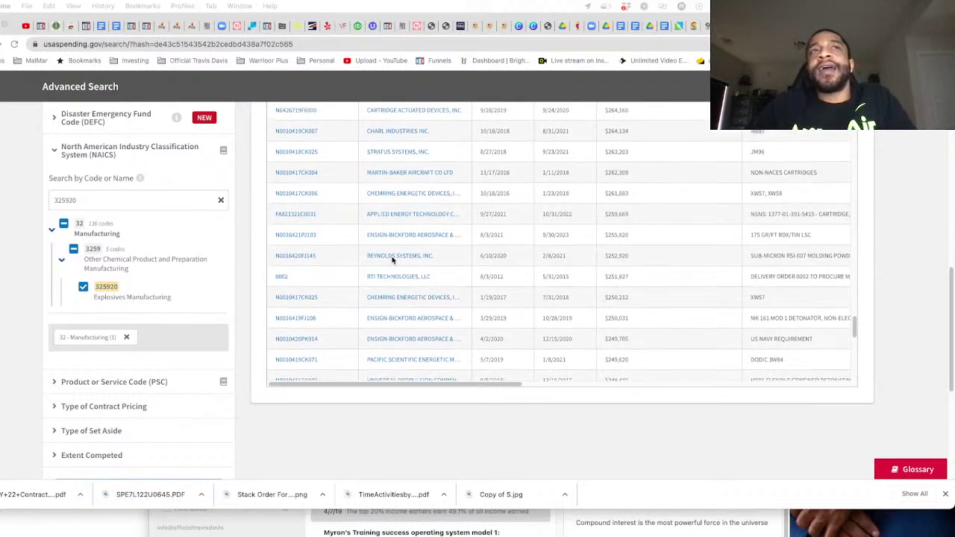
scroll(867, 235, up, 10)
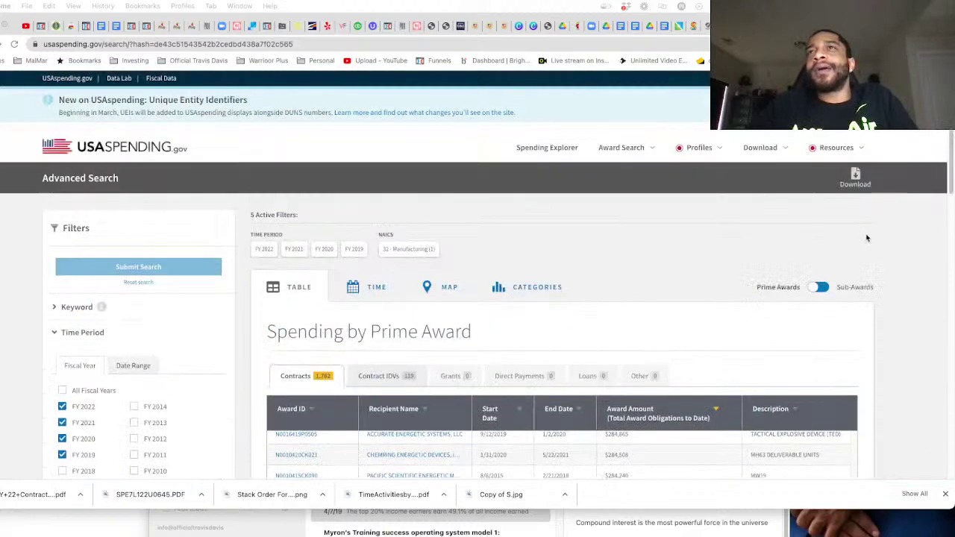
scroll(631, 274, down, 2)
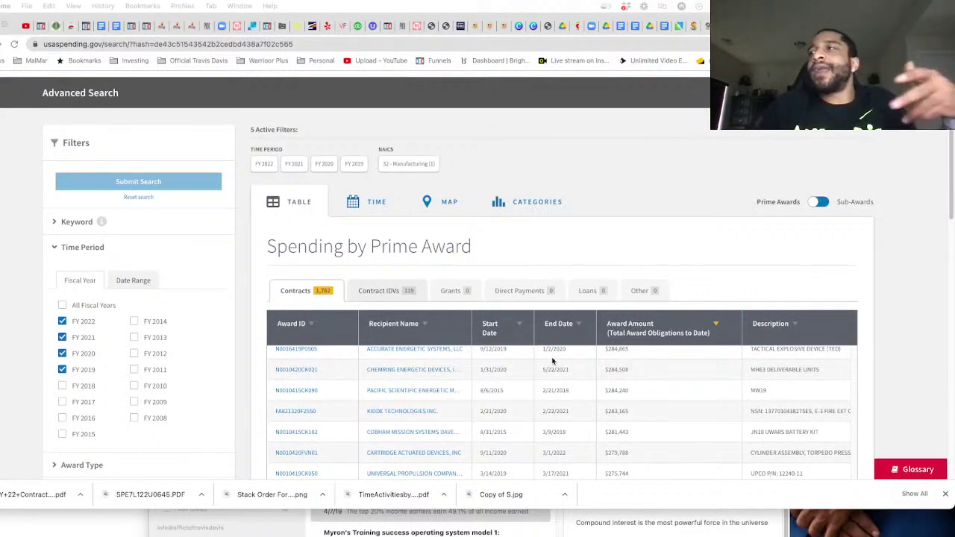
scroll(560, 382, up, 2)
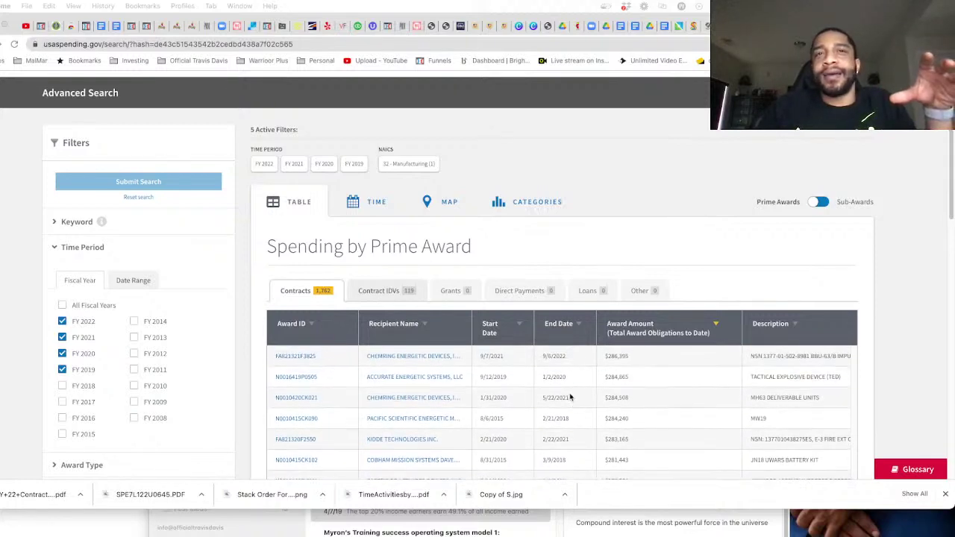
Switch to the BAE Systems U.S. Supplier Diversity page and review its supplier links, cyber security links, additional resources and business sectors
scroll(570, 397, up, 4)
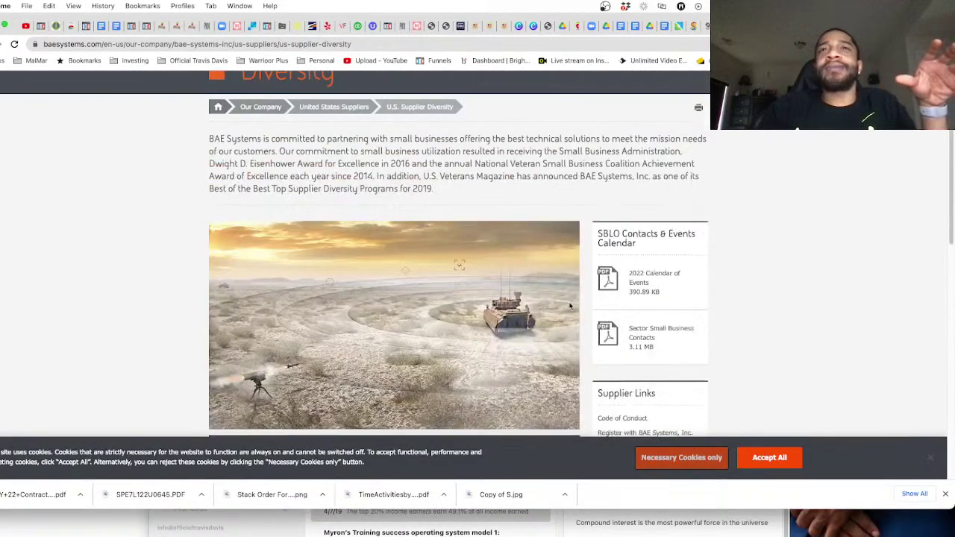
scroll(583, 304, up, 4)
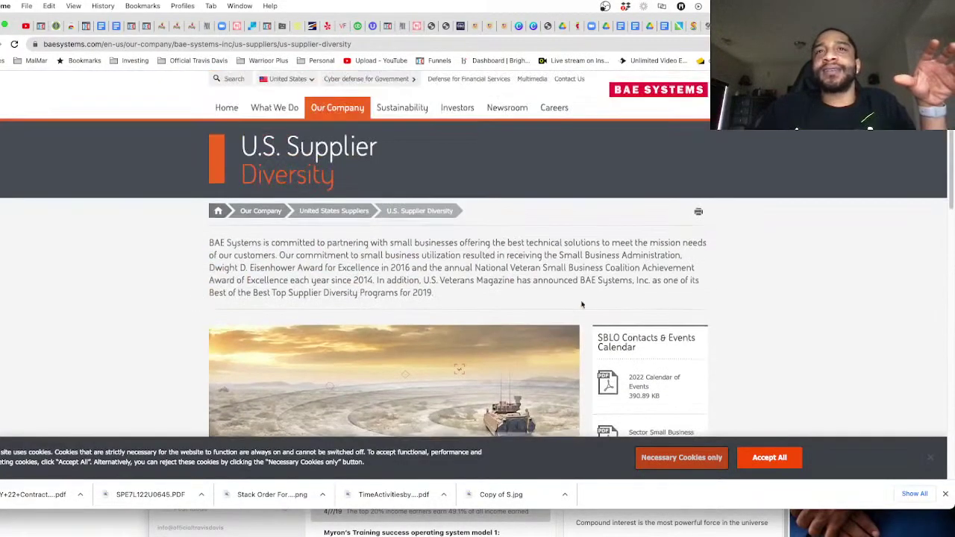
scroll(582, 304, down, 5)
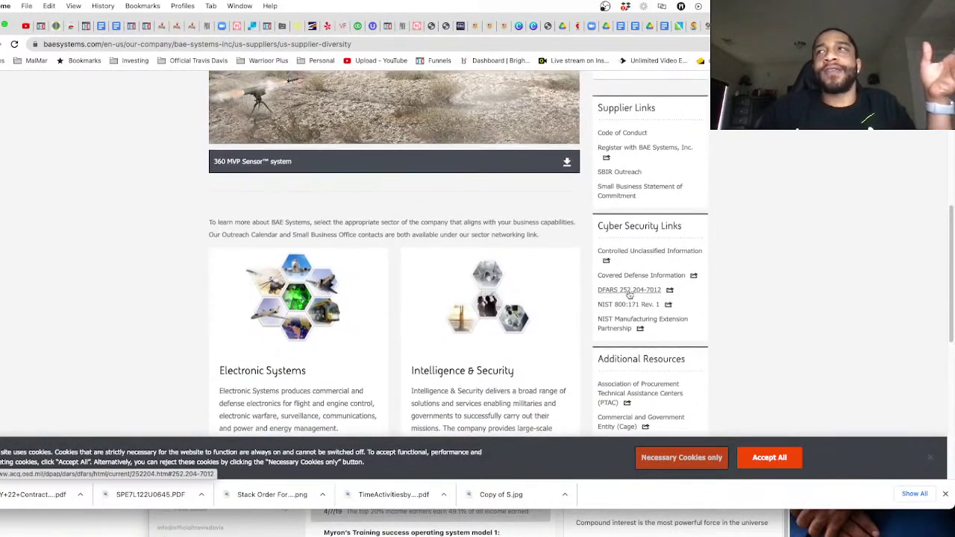
scroll(629, 295, down, 1)
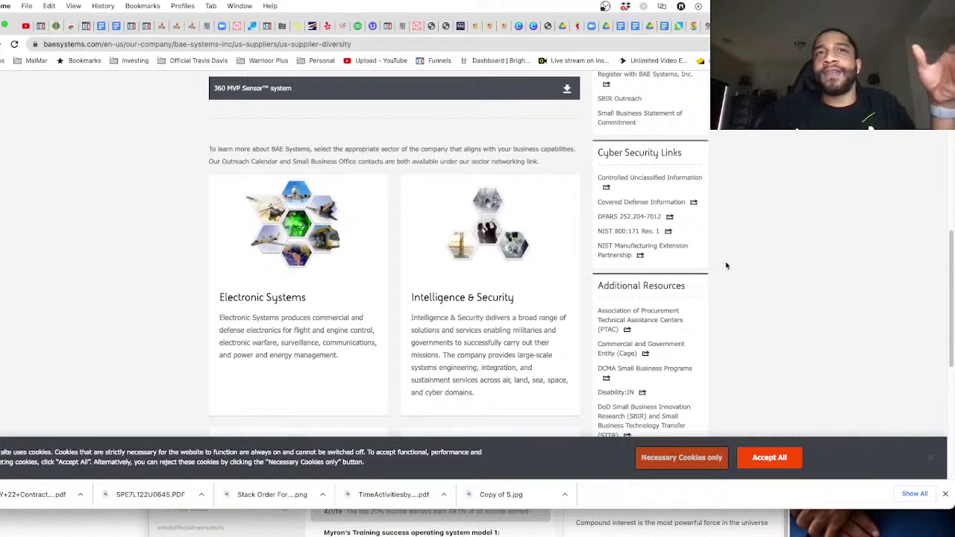
scroll(723, 273, down, 1)
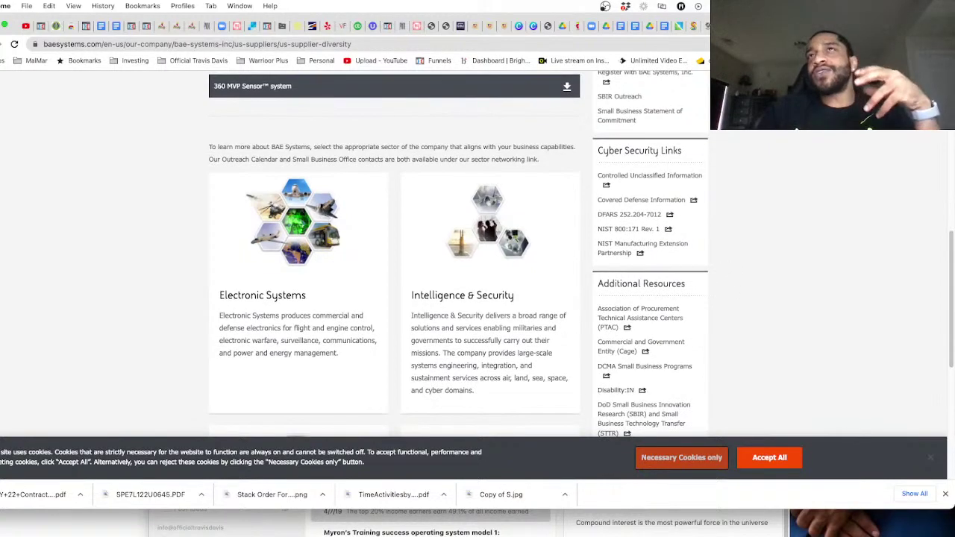
Switch to the Bidspeed opportunities list and filter it by NAICS code 561720
key(ctrl+Tab)
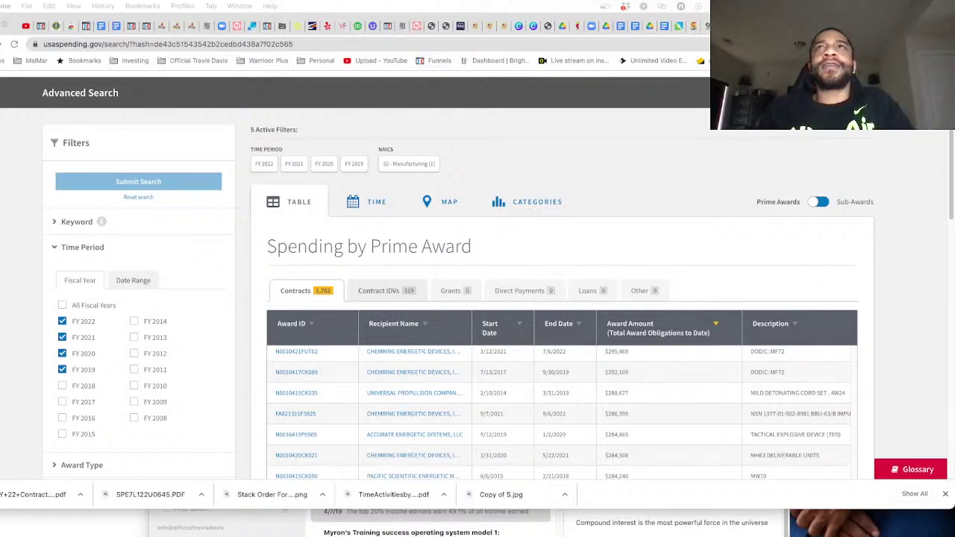
click(425, 159)
key(ctrl+Tab)
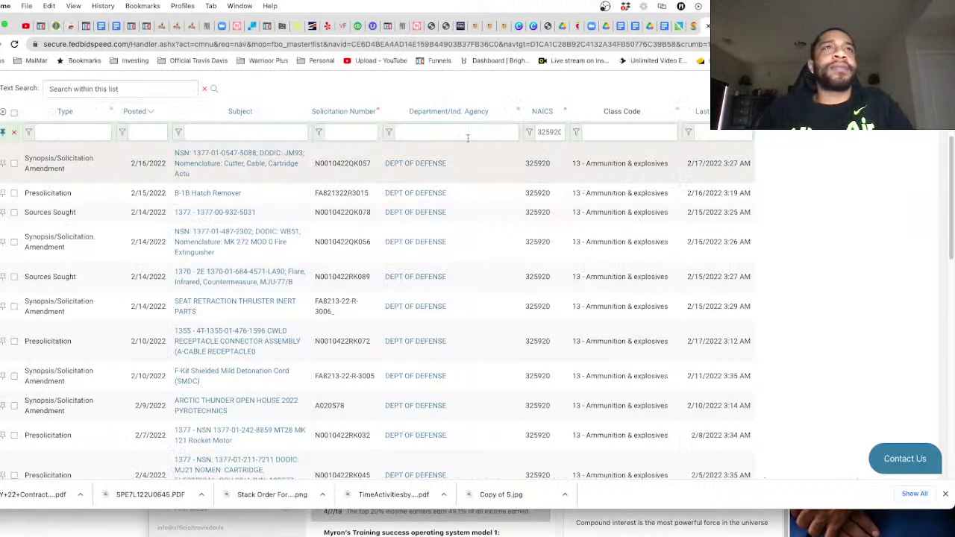
click(536, 132)
key(ctrl+a)
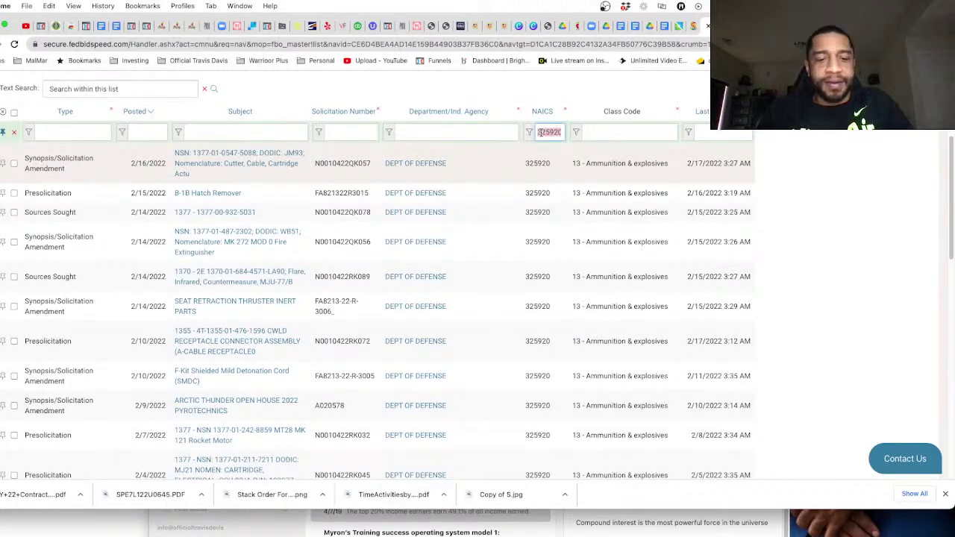
text(541720)
key(Return)
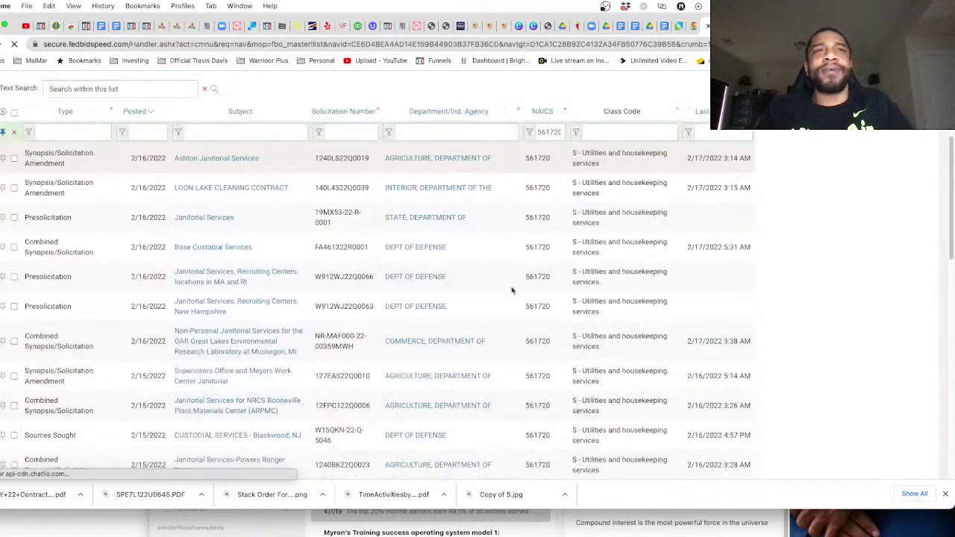
Check the total number of filtered opportunities and skim the listed janitorial solicitations
scroll(610, 258, up, 3)
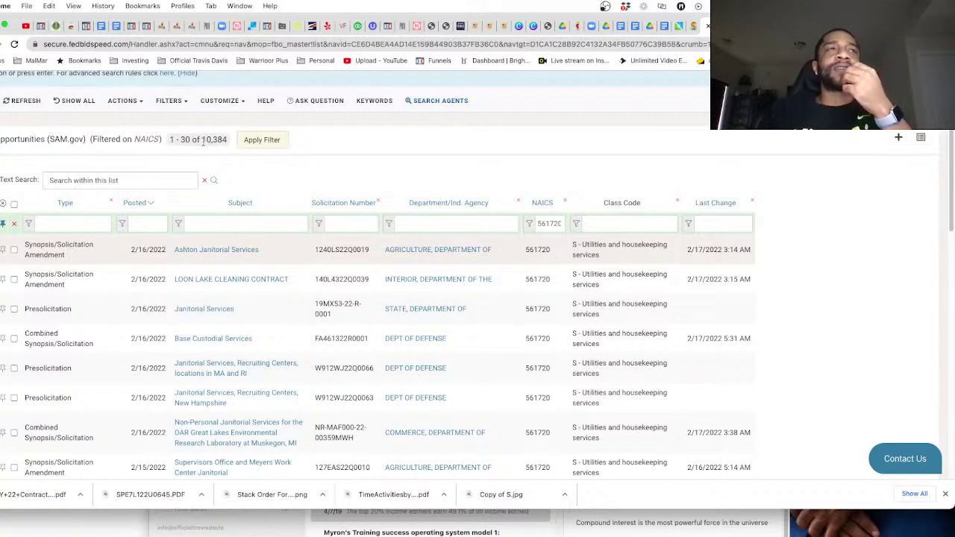
drag(202, 142, 227, 141)
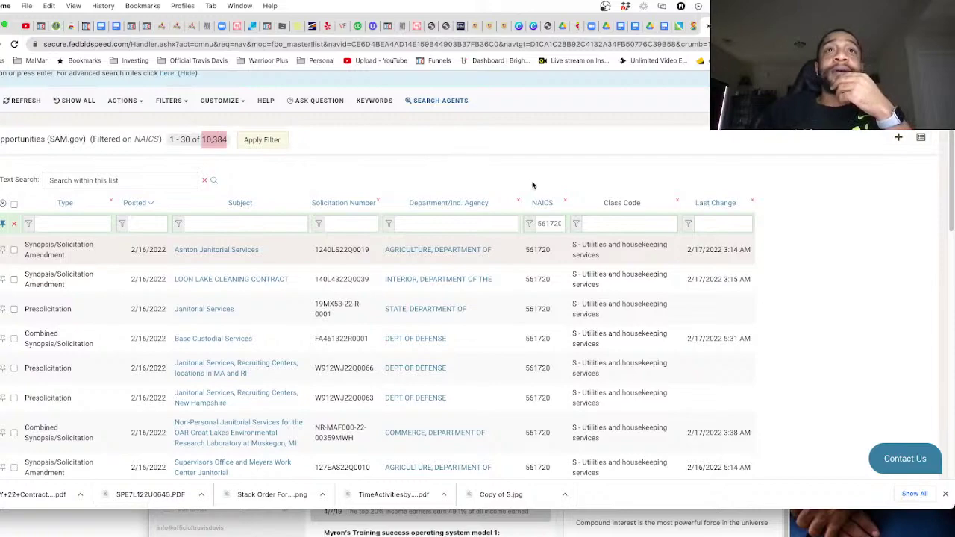
scroll(531, 186, down, 1)
scroll(531, 185, down, 5)
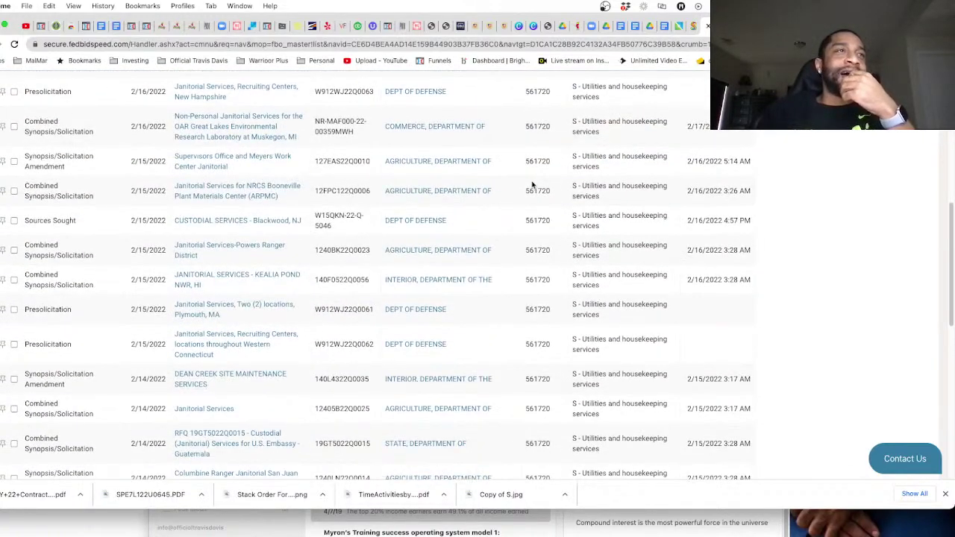
scroll(532, 184, down, 15)
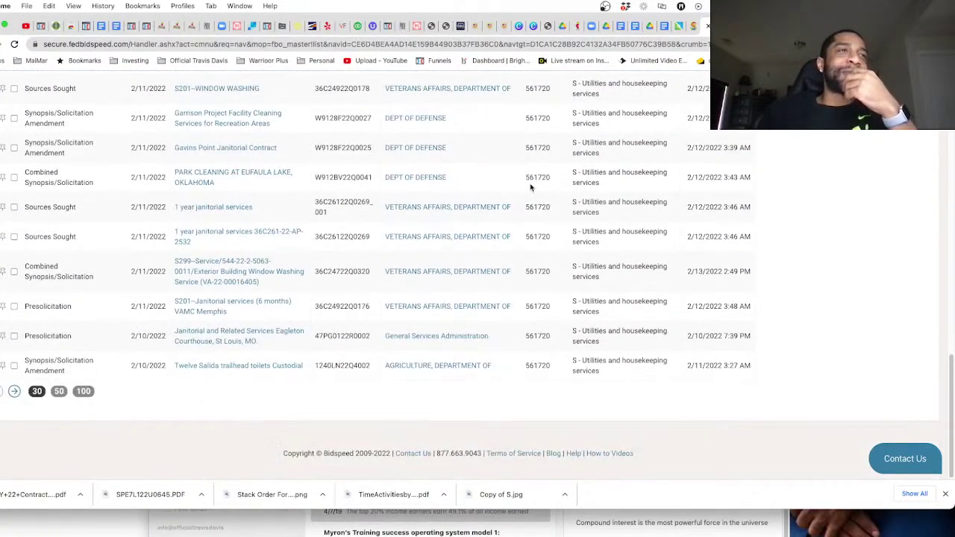
scroll(531, 187, up, 20)
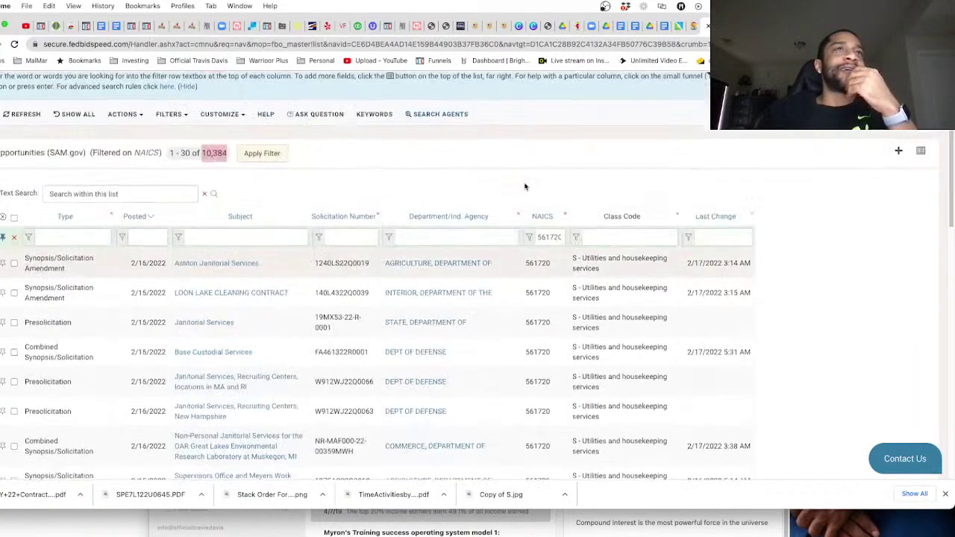
scroll(525, 186, up, 2)
Set the filtered opportunities list to show 100 records per page
scroll(524, 187, down, 4)
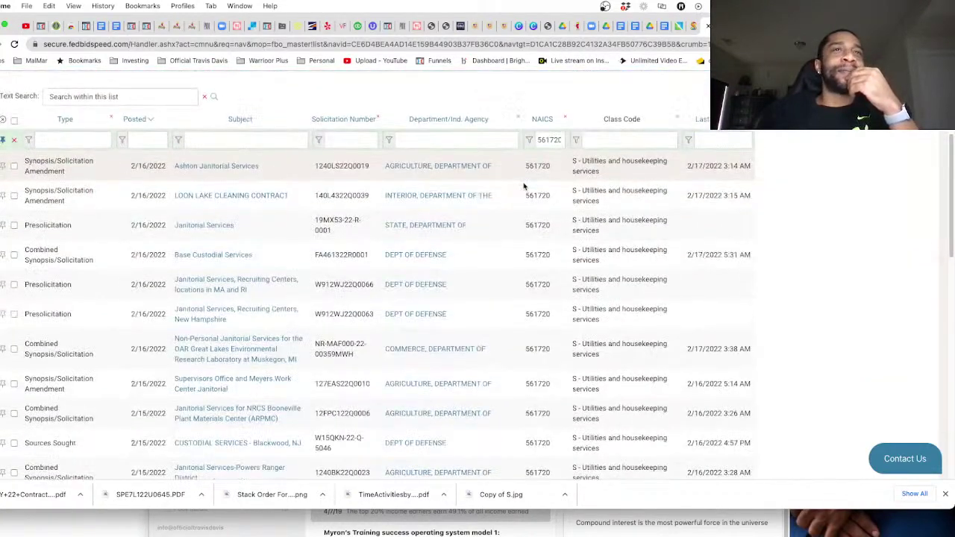
scroll(524, 185, down, 3)
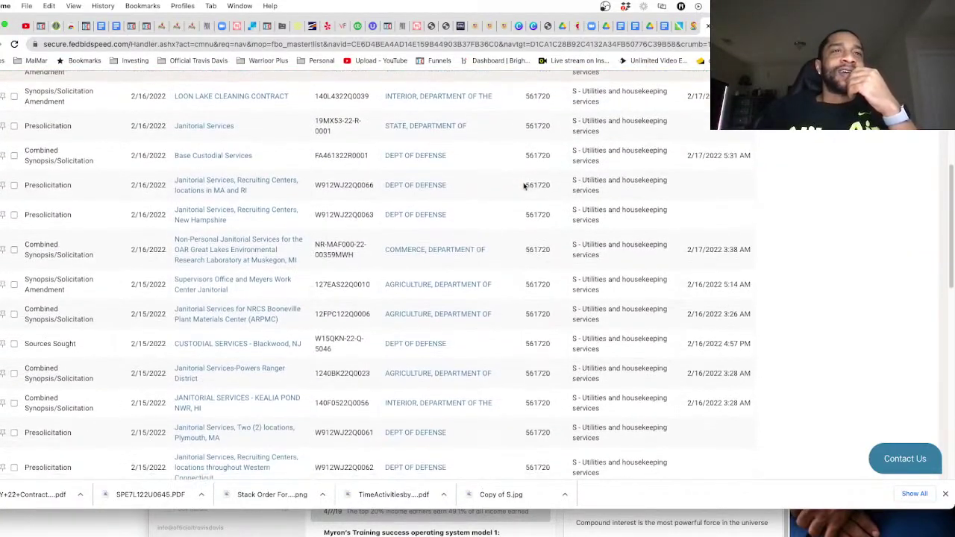
scroll(524, 186, down, 9)
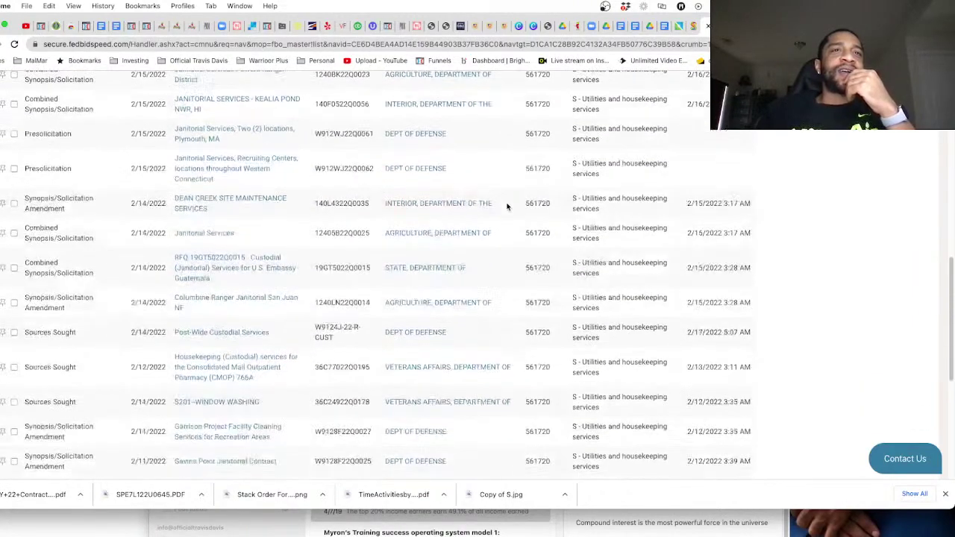
scroll(507, 206, down, 2)
scroll(507, 206, down, 6)
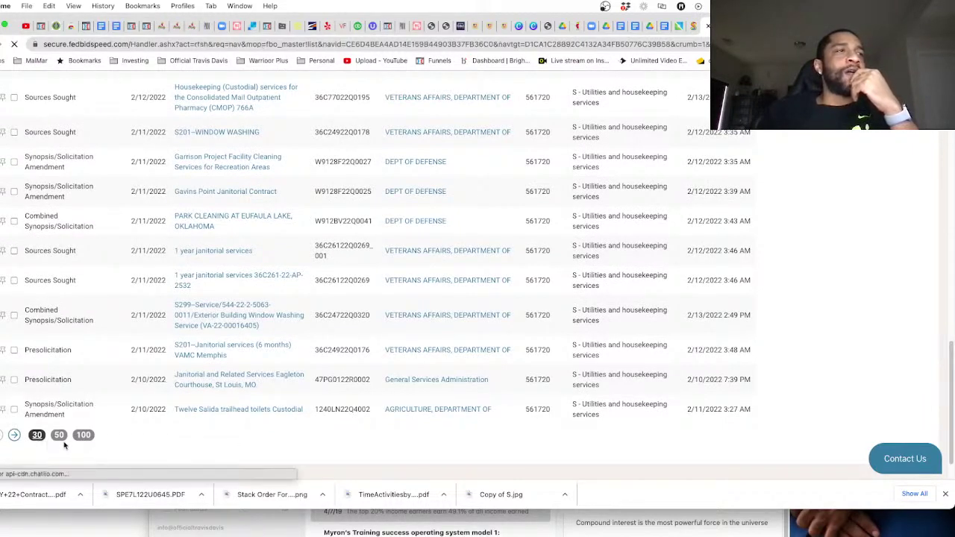
scroll(95, 403, down, 15)
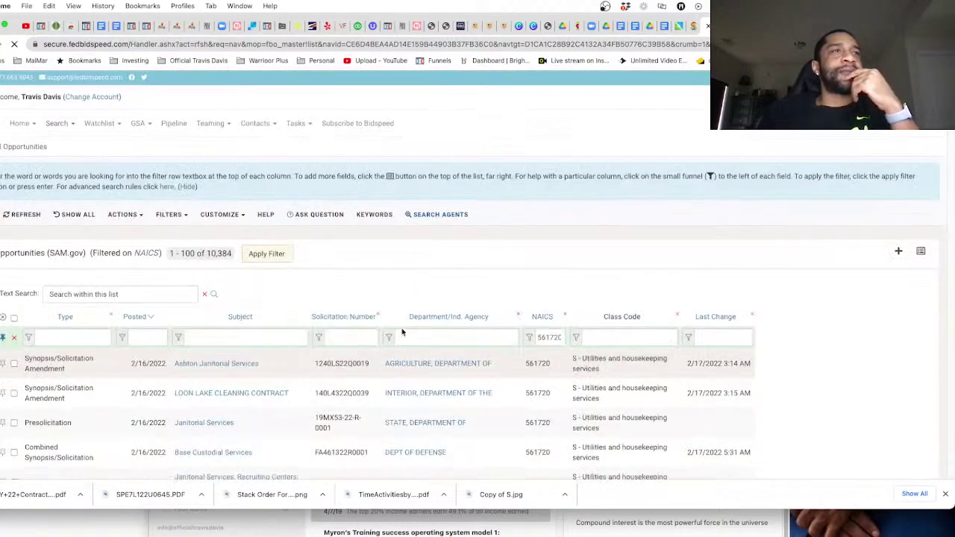
Examine the notice types, posting dates, subjects and agencies across the 100 listed NAICS 561720 opportunities, and return to the newest ones
scroll(401, 335, down, 4)
scroll(403, 329, down, 10)
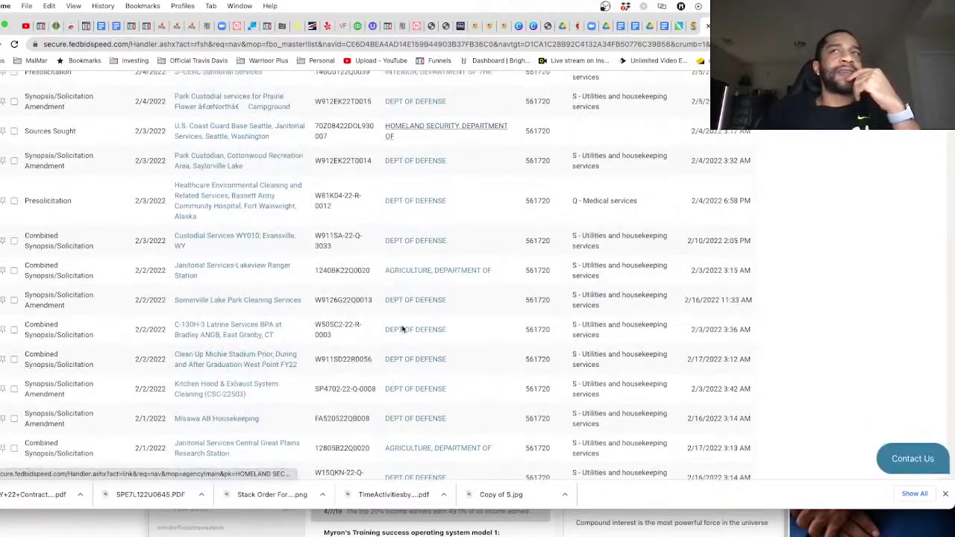
scroll(401, 330, up, 10)
scroll(400, 331, up, 10)
scroll(499, 321, down, 2)
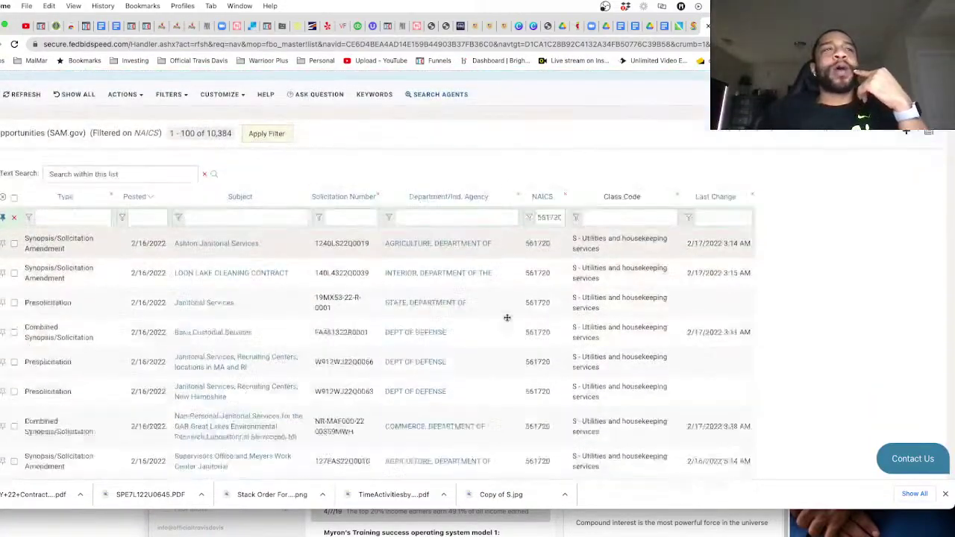
scroll(500, 321, down, 1)
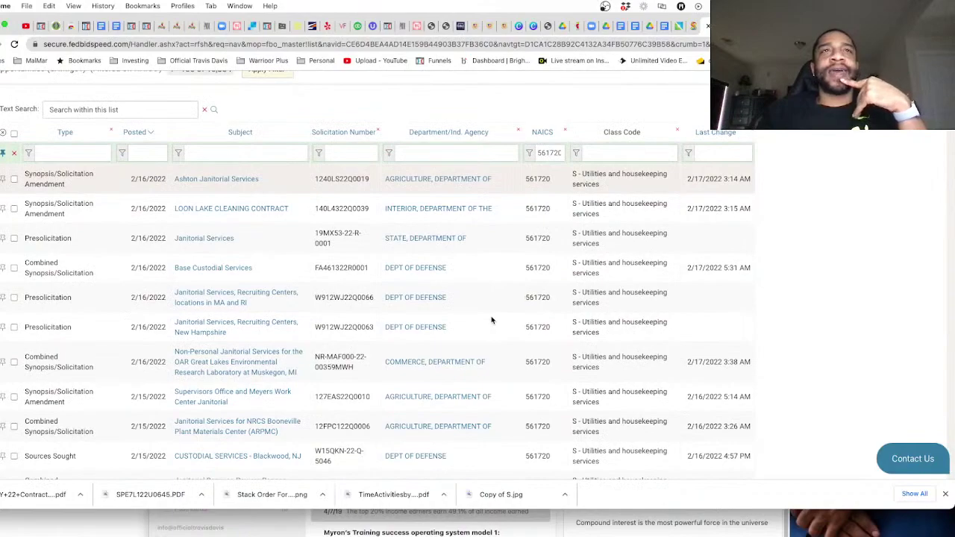
scroll(492, 321, down, 15)
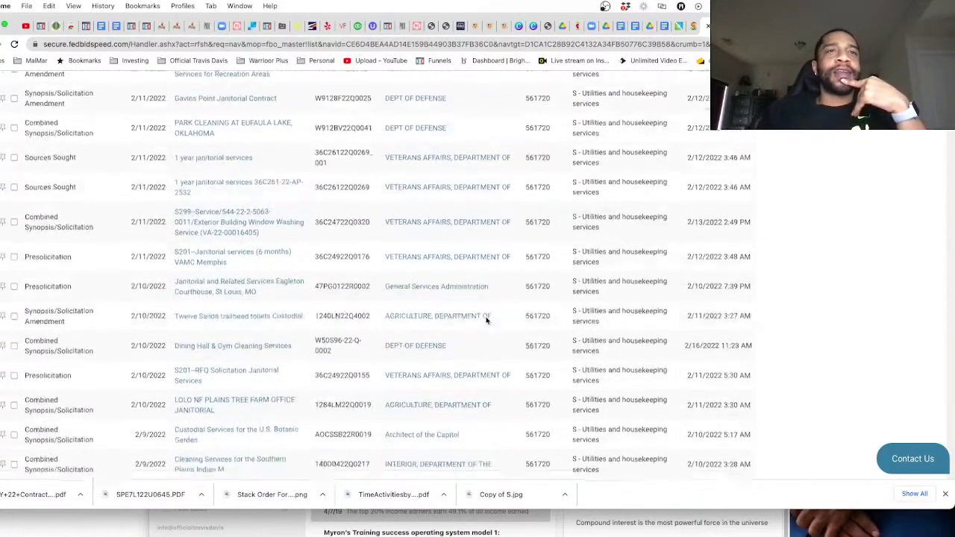
scroll(486, 320, down, 12)
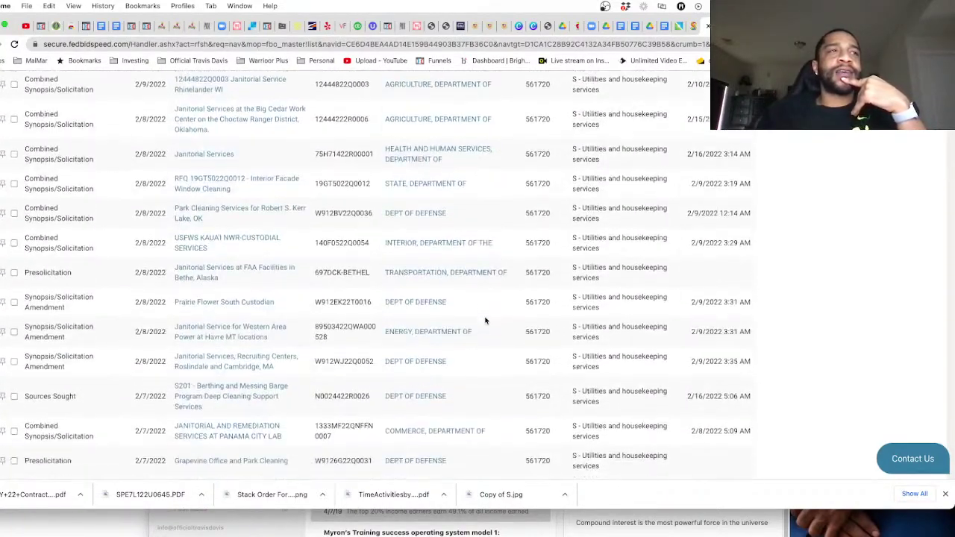
scroll(485, 321, down, 15)
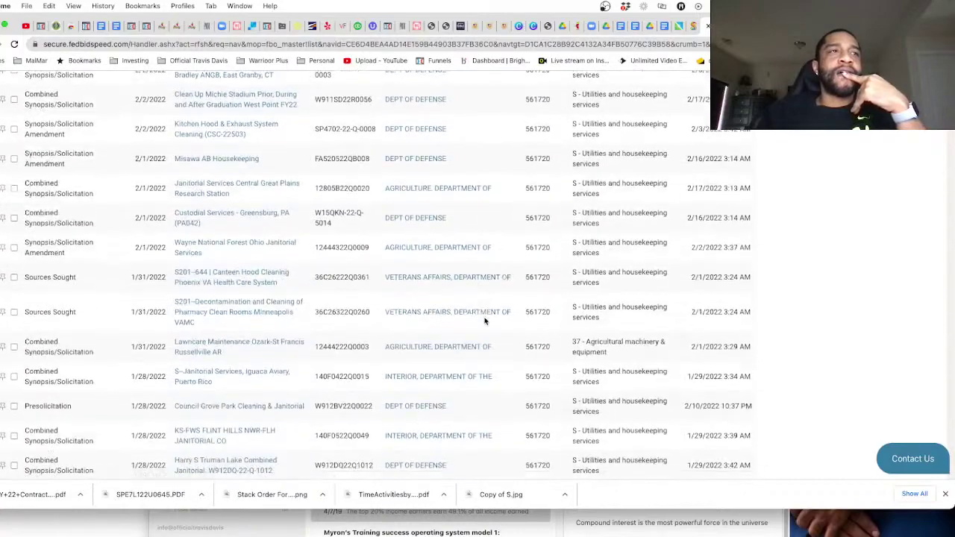
scroll(485, 321, down, 10)
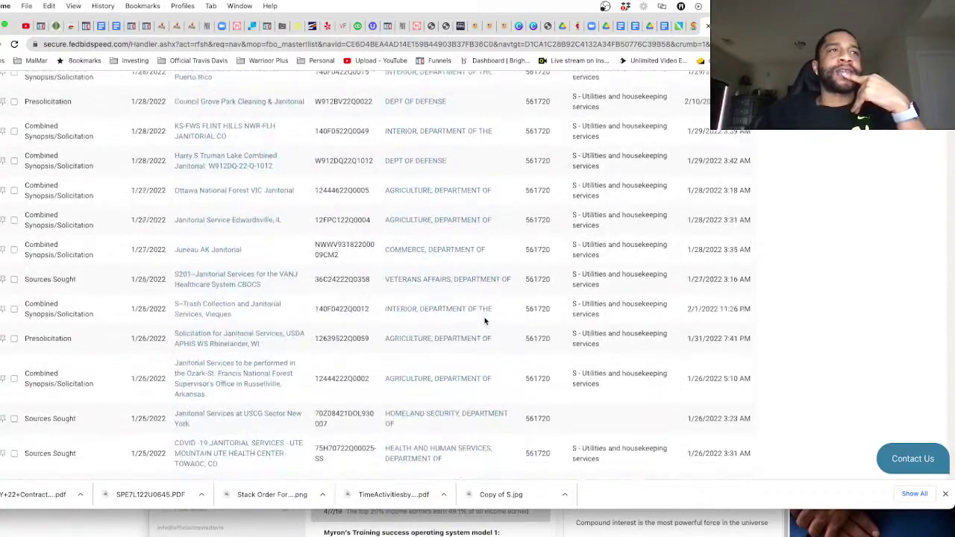
scroll(484, 320, down, 10)
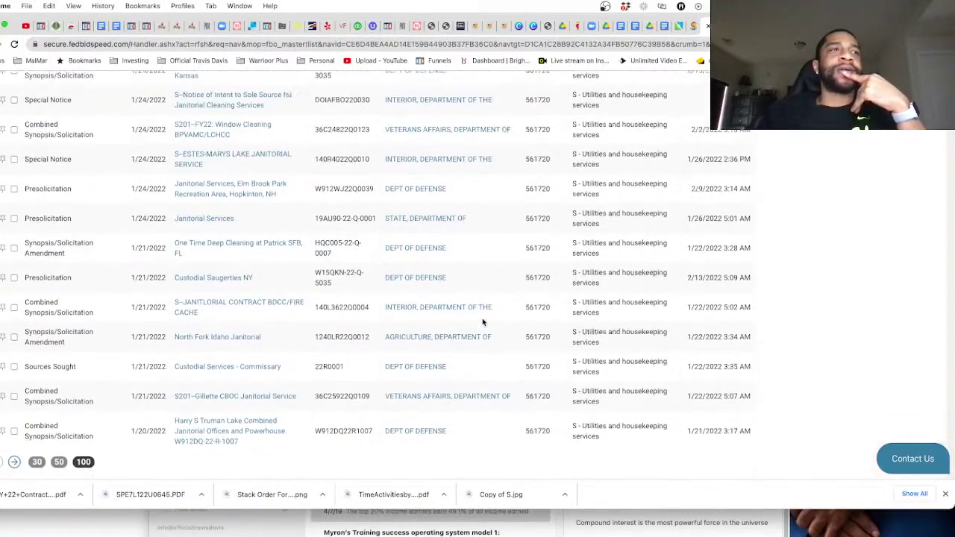
scroll(482, 321, up, 1)
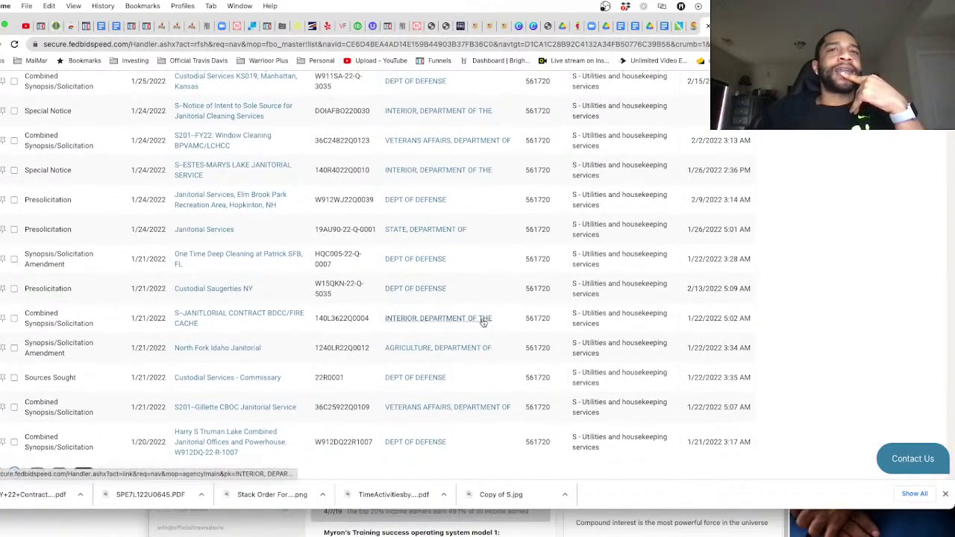
scroll(79, 357, up, 1)
scroll(177, 347, up, 15)
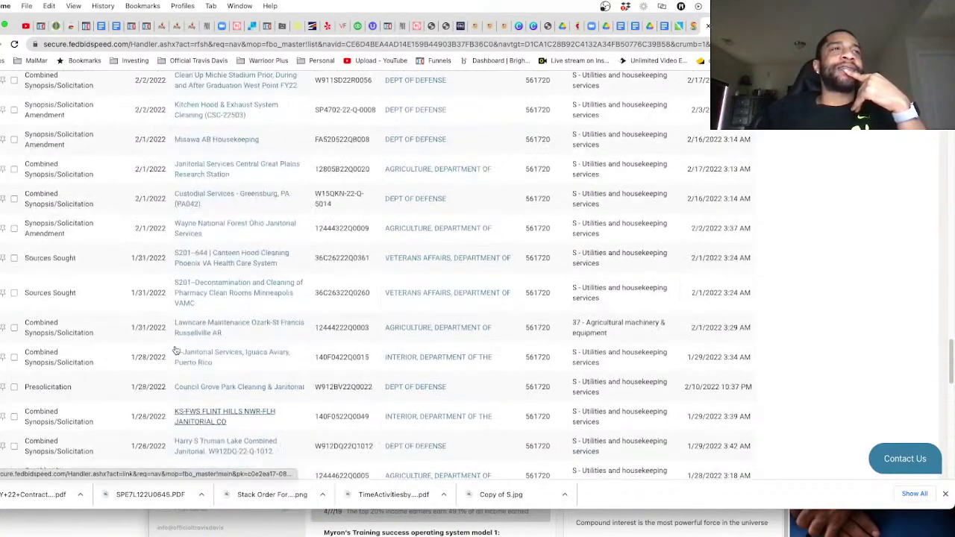
scroll(177, 348, up, 15)
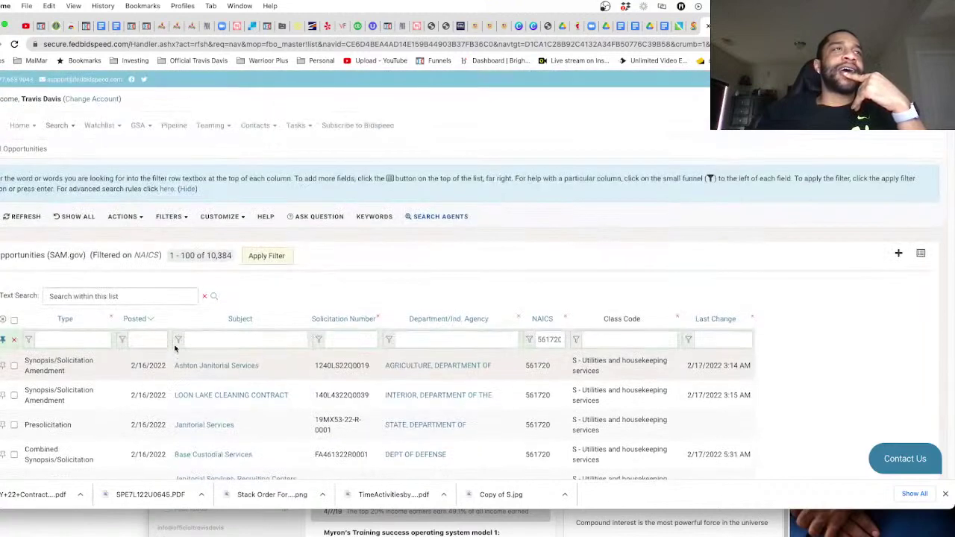
scroll(350, 292, down, 2)
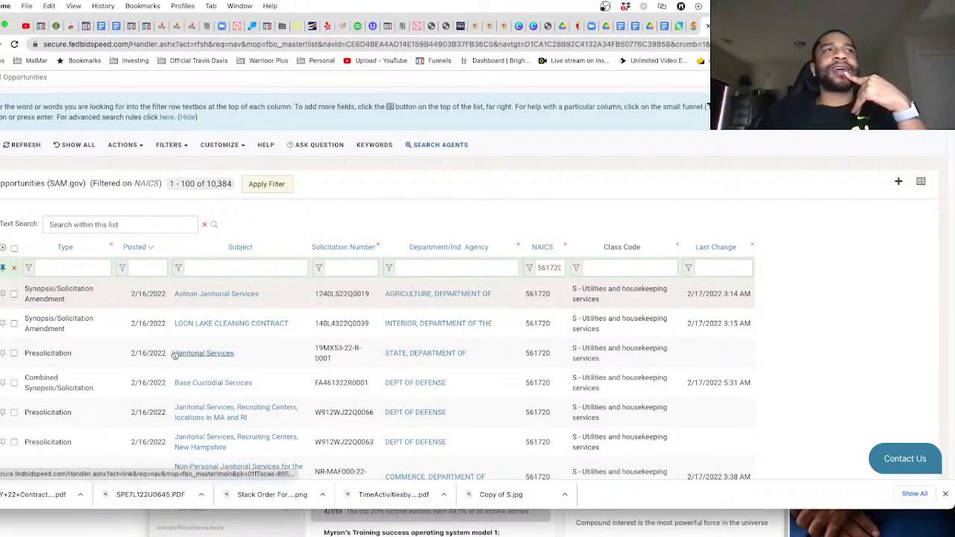
Skim the NAICS 561720 opportunities and preview the summary of the newest Ashton Janitorial Services notice
scroll(132, 336, down, 15)
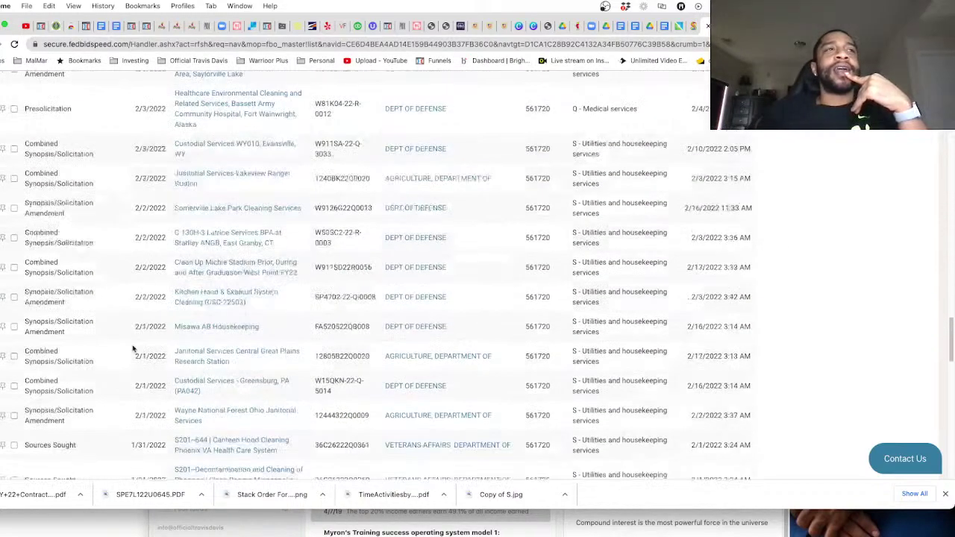
scroll(132, 347, up, 15)
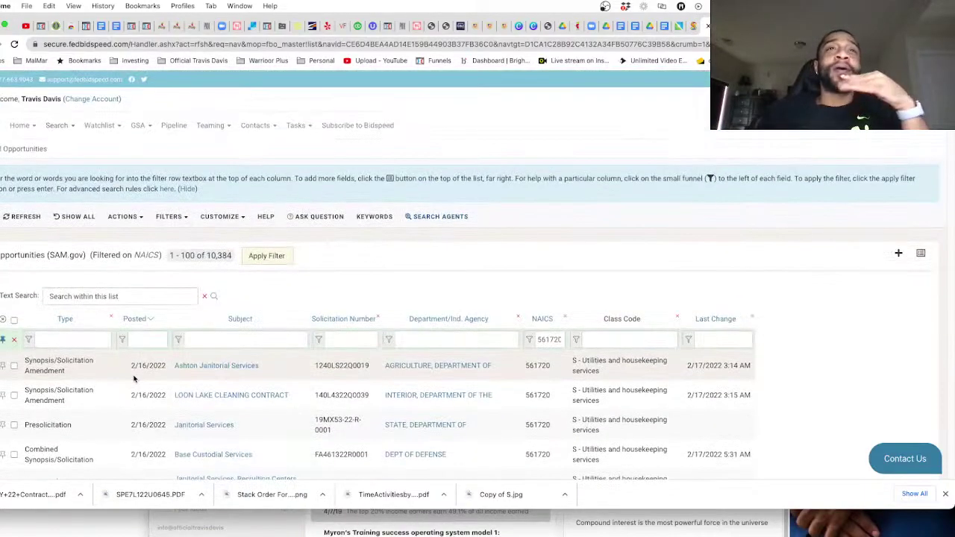
scroll(171, 379, down, 3)
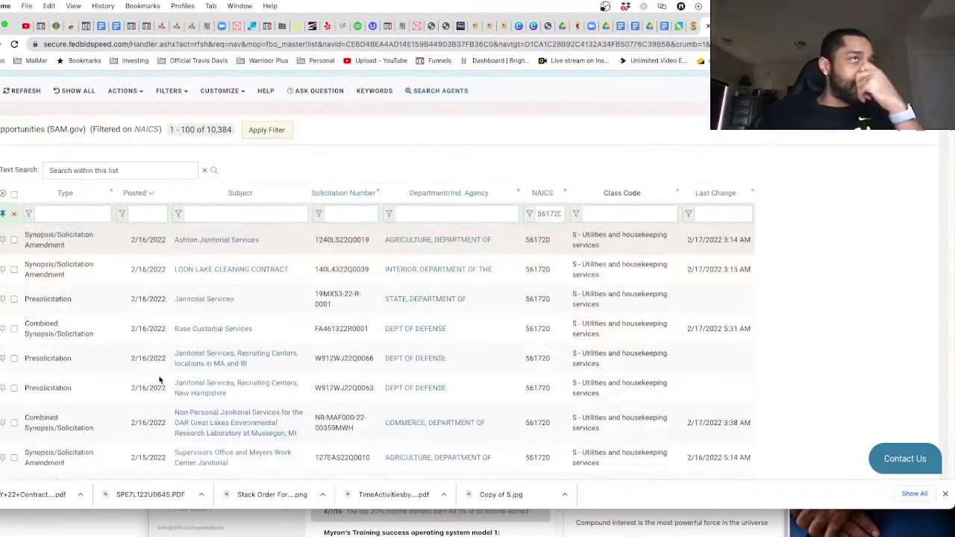
scroll(149, 383, down, 1)
scroll(149, 382, down, 1)
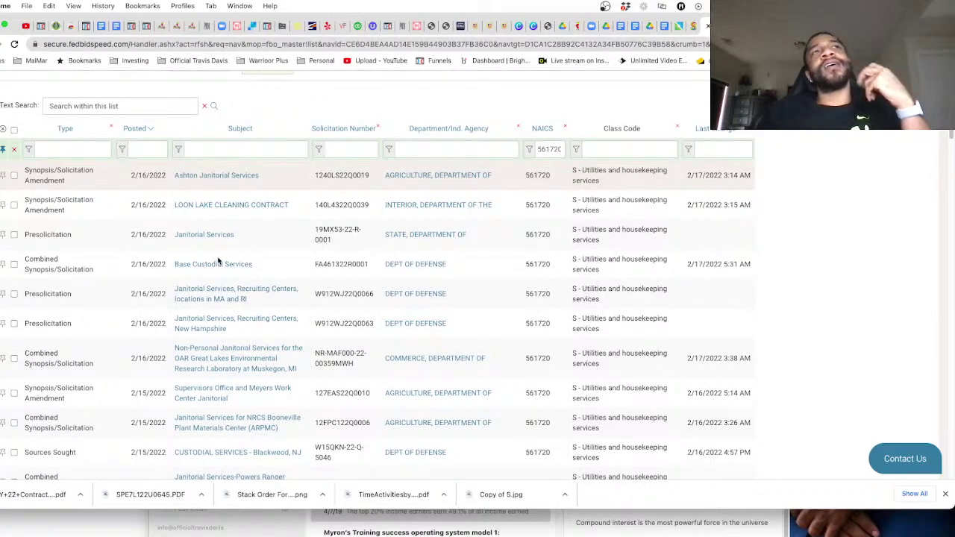
scroll(218, 259, down, 1)
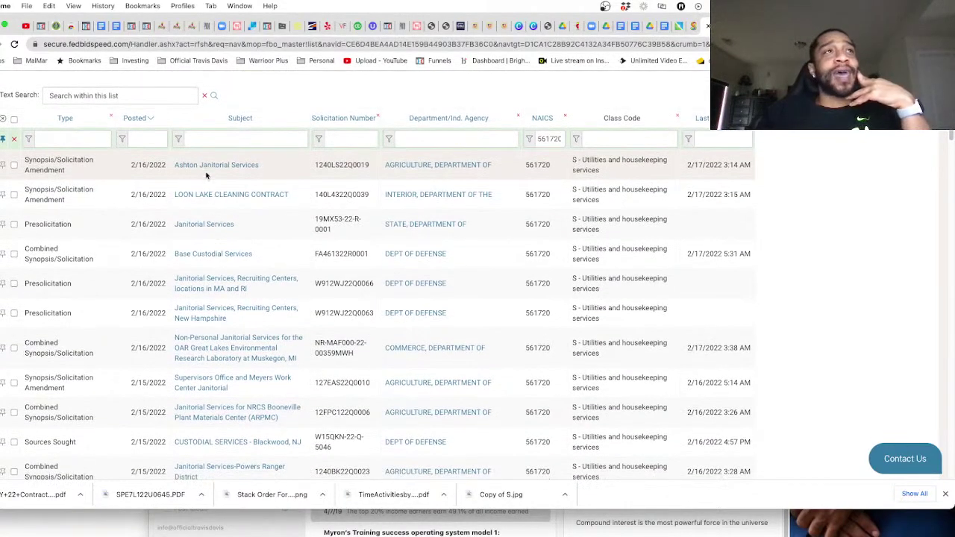
mouse_move(233, 169)
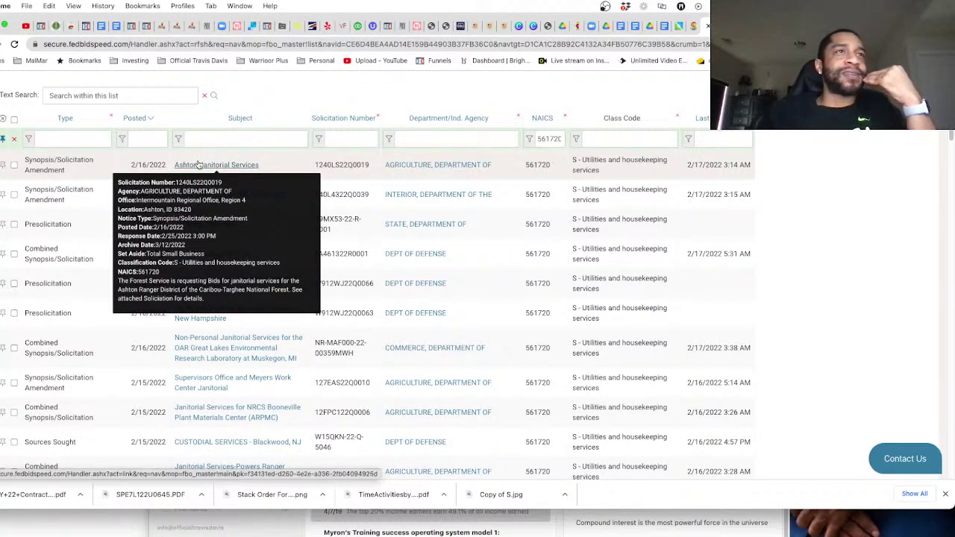
Review the subjects, agencies and posting dates of the janitorial opportunities back to early February 2022, and return to the newest ones
scroll(288, 241, down, 2)
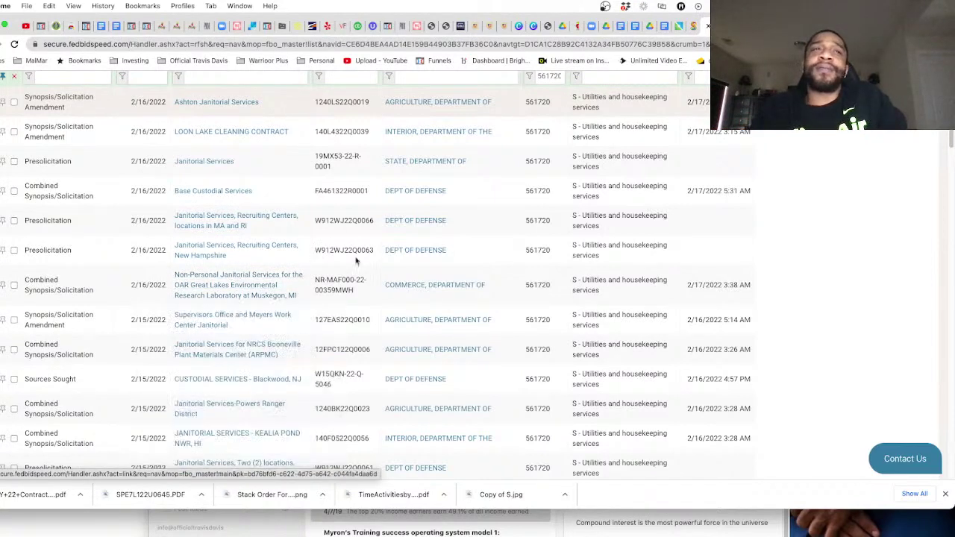
scroll(396, 309, down, 4)
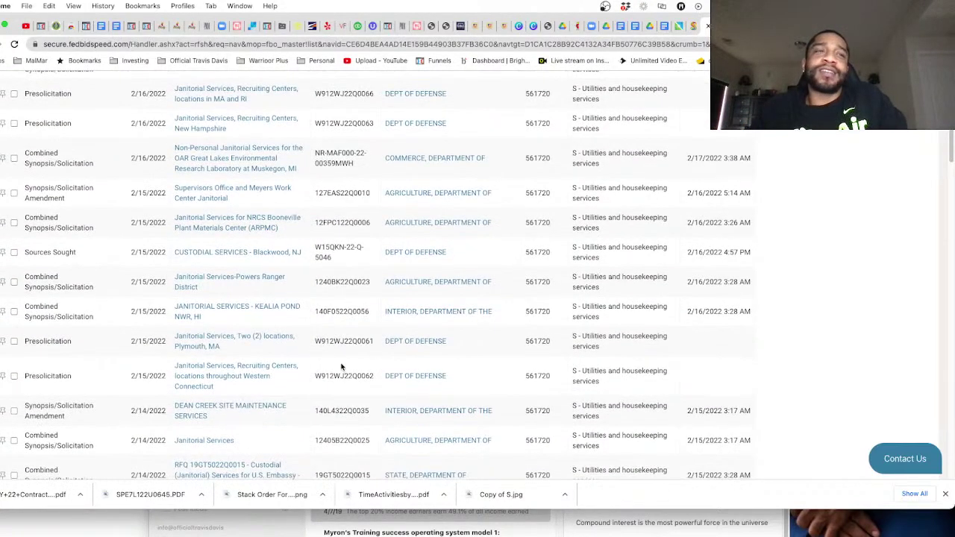
scroll(341, 366, down, 2)
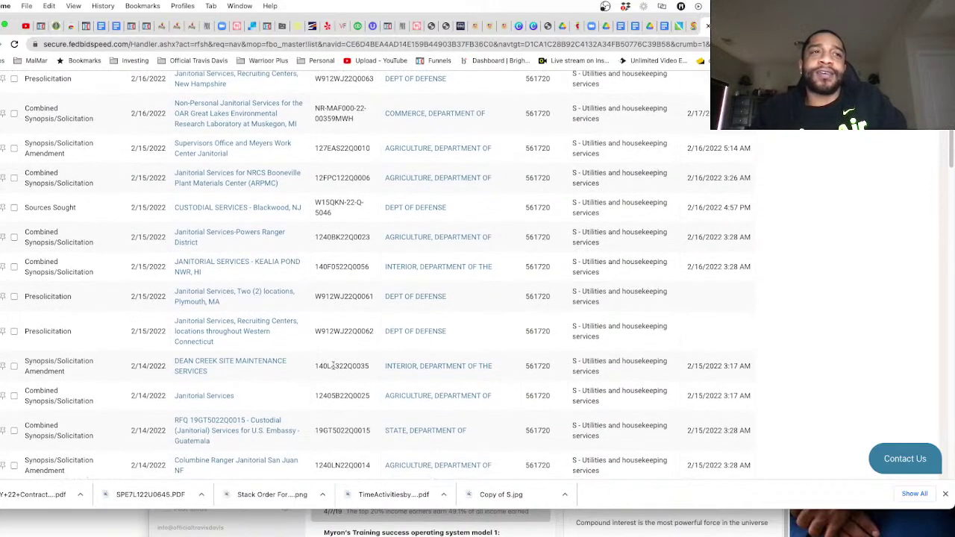
scroll(333, 365, down, 2)
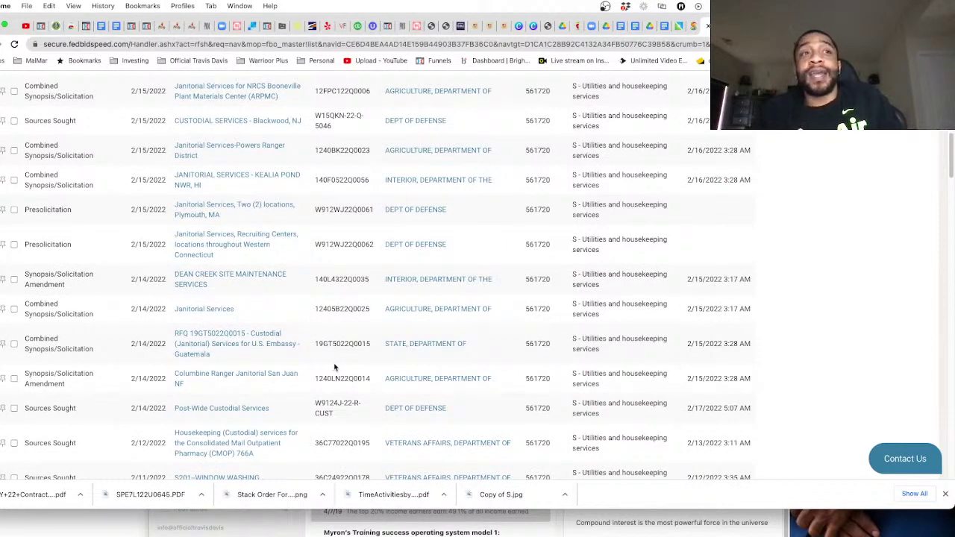
scroll(334, 367, down, 2)
scroll(329, 365, down, 4)
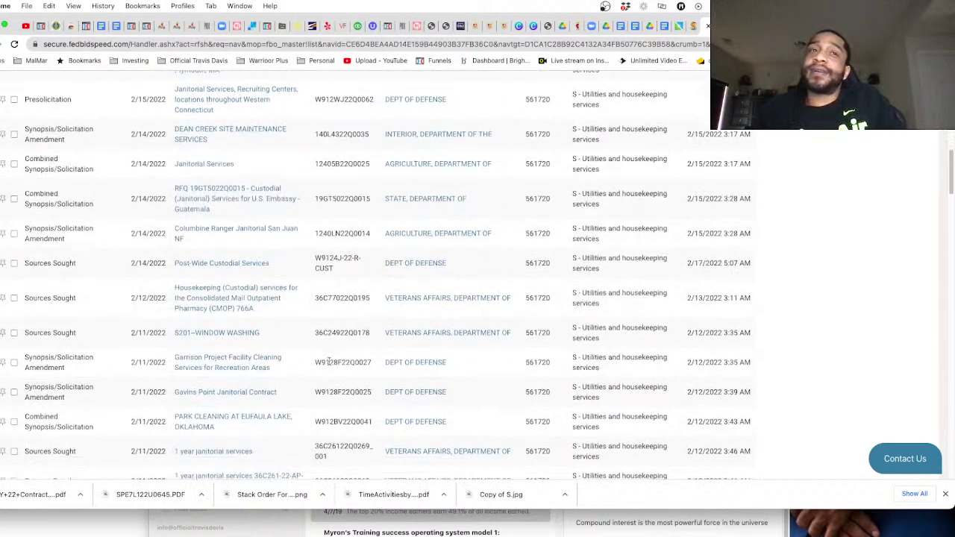
scroll(329, 360, down, 2)
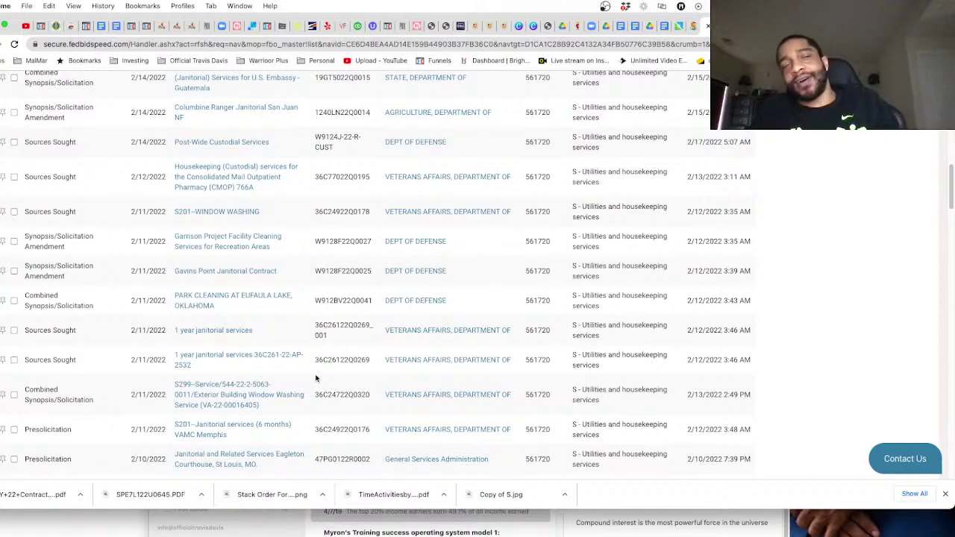
scroll(338, 368, down, 5)
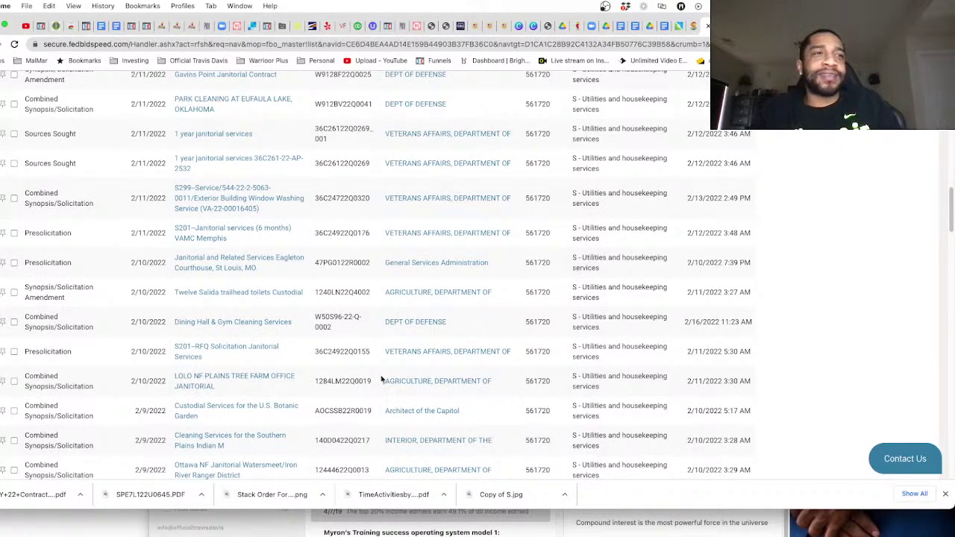
scroll(381, 380, down, 6)
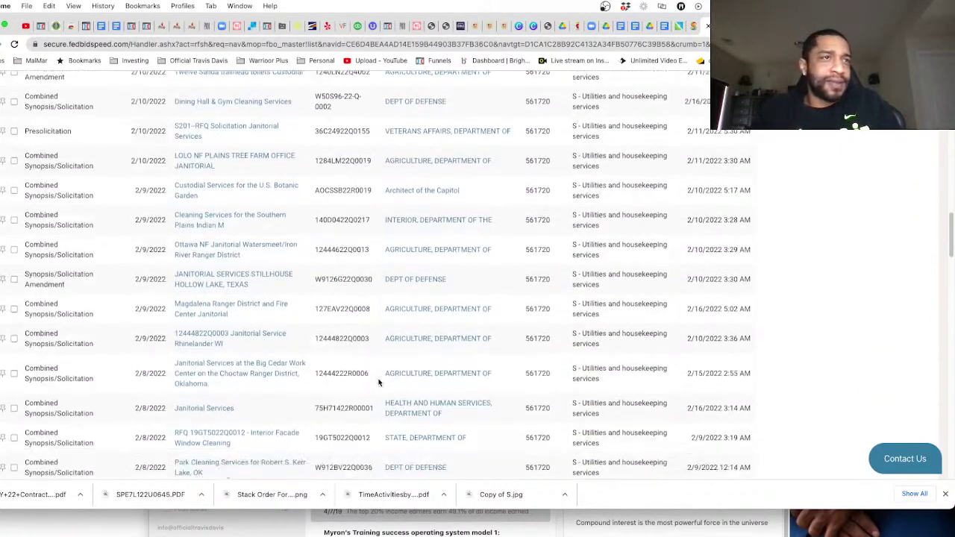
scroll(378, 382, down, 3)
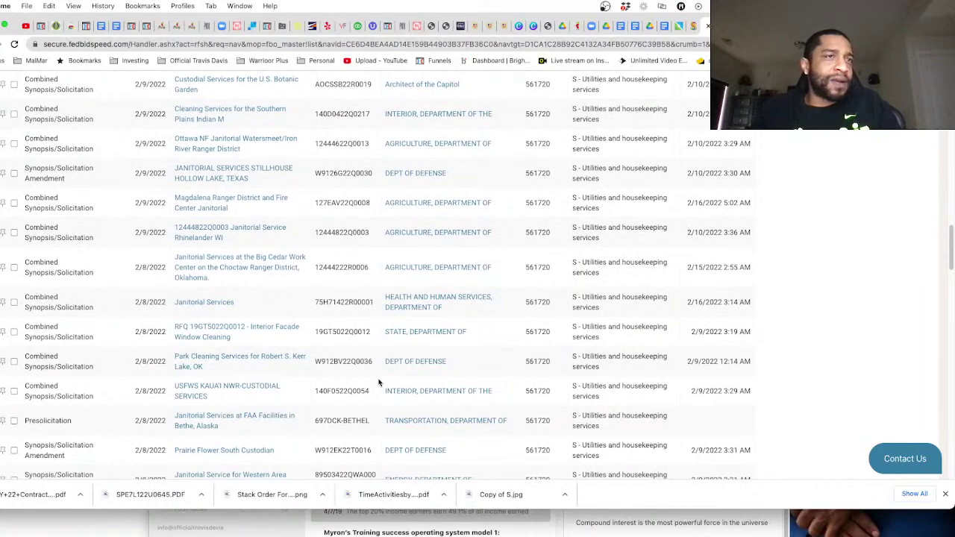
scroll(380, 382, down, 6)
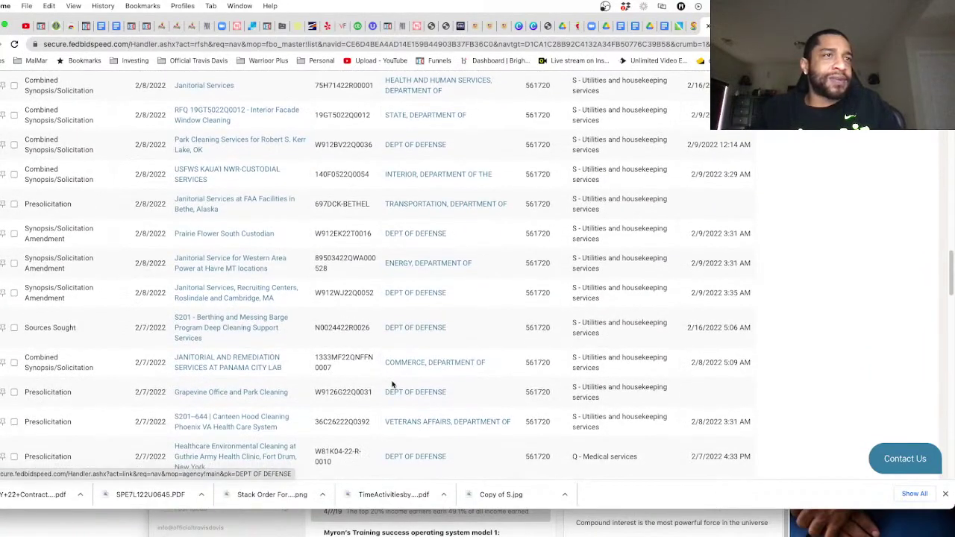
scroll(403, 360, up, 20)
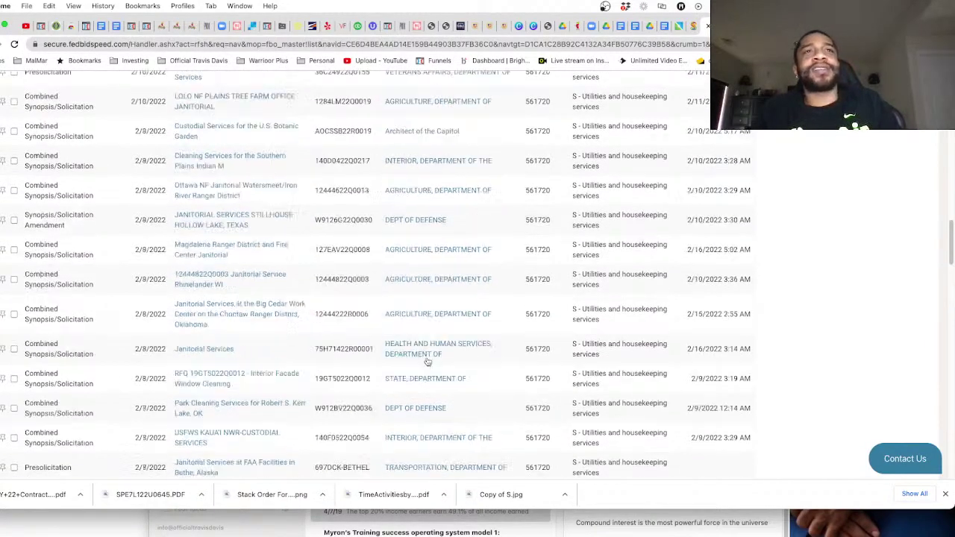
scroll(459, 242, up, 10)
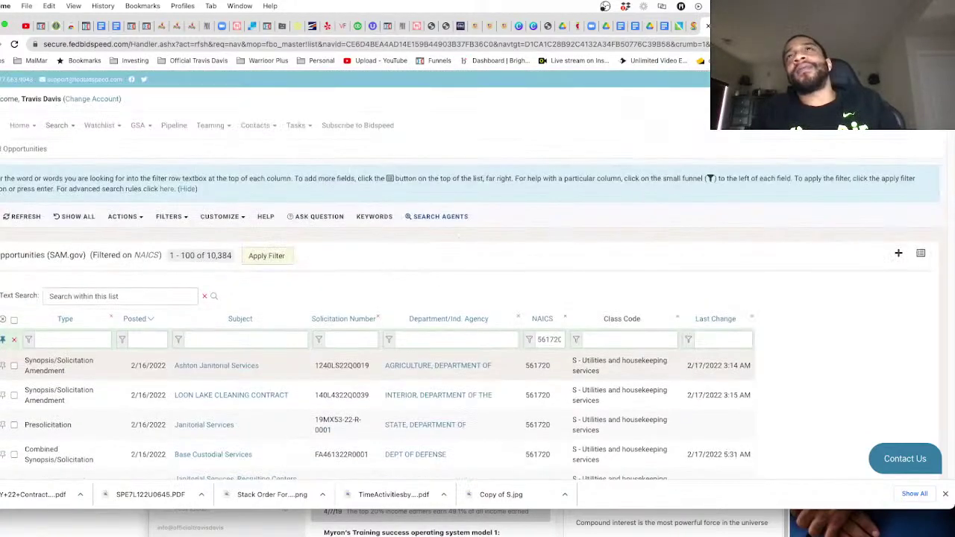
Filter the opportunities list by NAICS code 484210 instead of 561720
scroll(486, 356, down, 2)
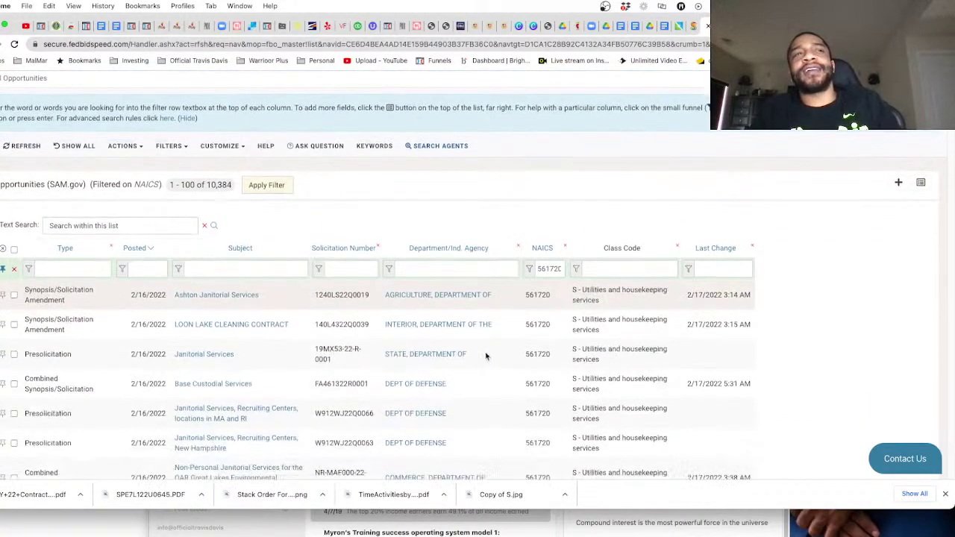
scroll(432, 326, down, 2)
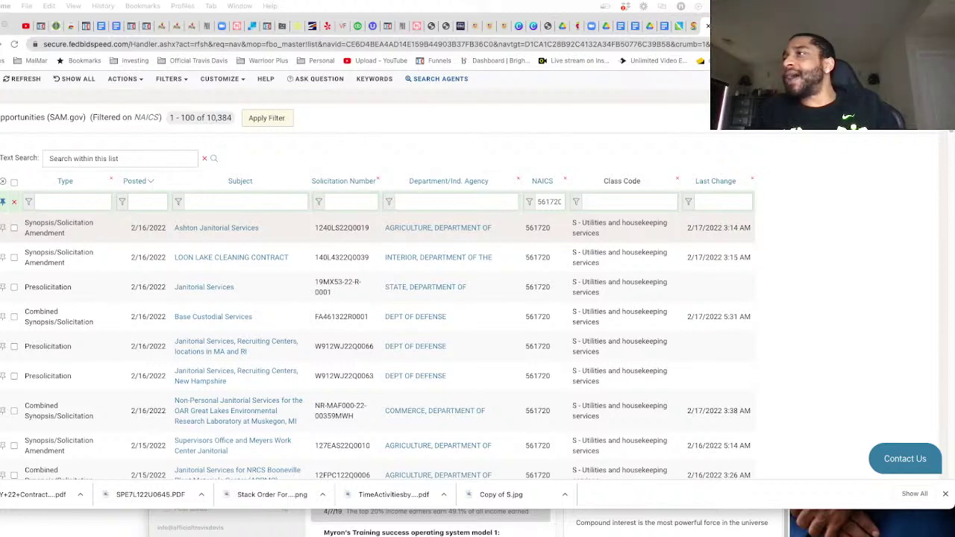
double_click(545, 204)
right_click(546, 204)
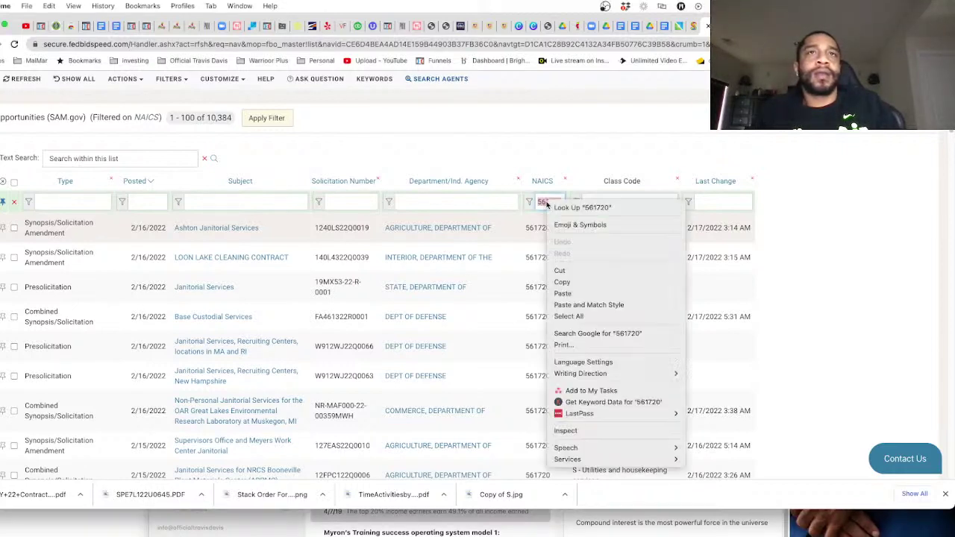
click(563, 293)
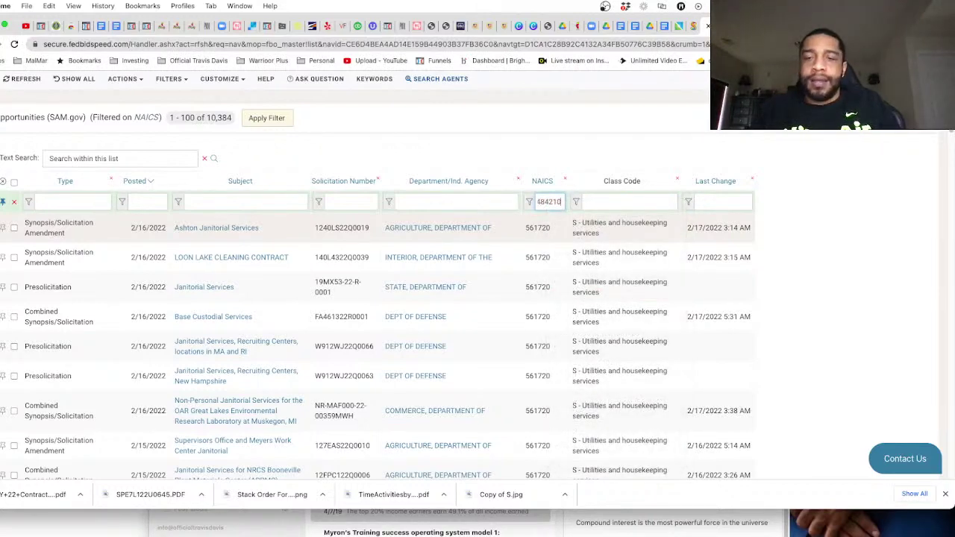
key(Return)
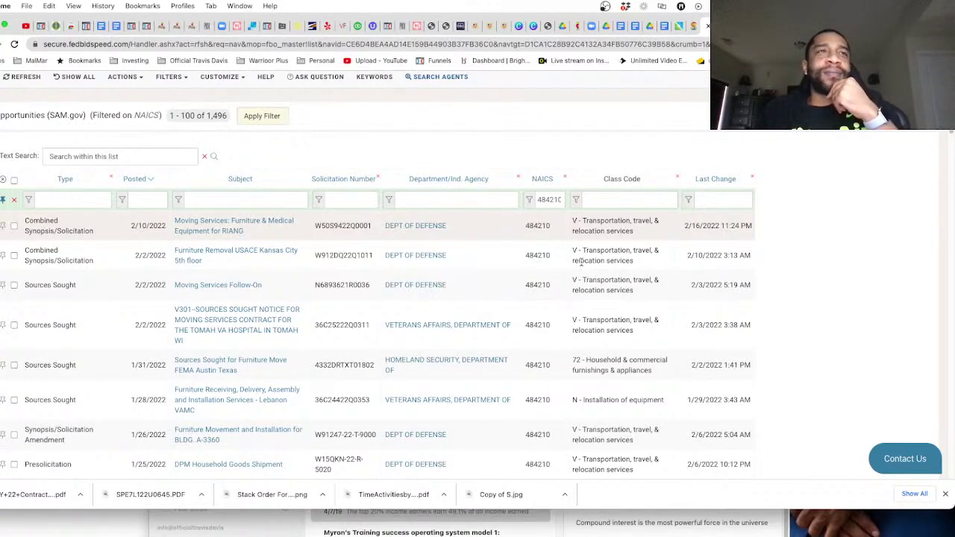
Skim the NAICS 484210 moving opportunities back to early December 2021, and return to the newest ones
scroll(582, 261, down, 1)
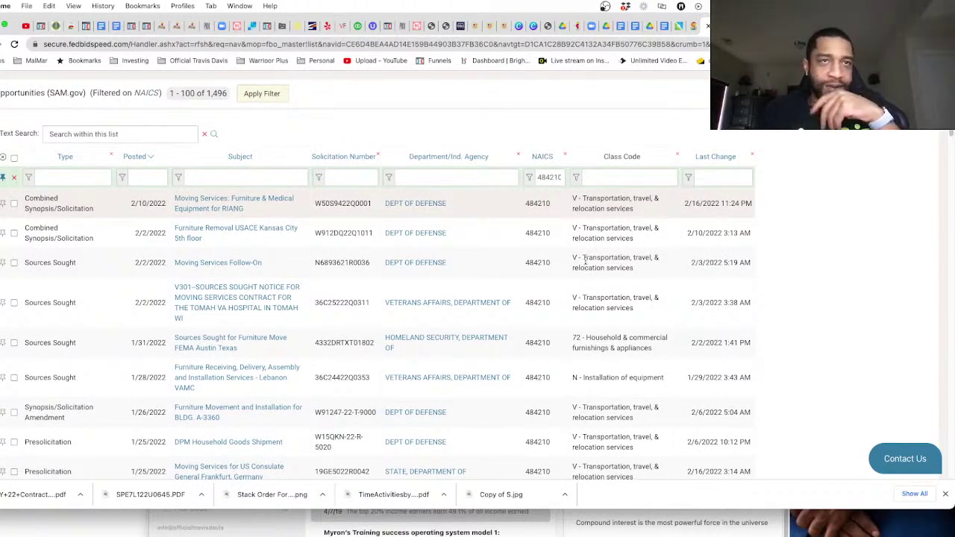
scroll(585, 261, down, 2)
scroll(644, 272, down, 5)
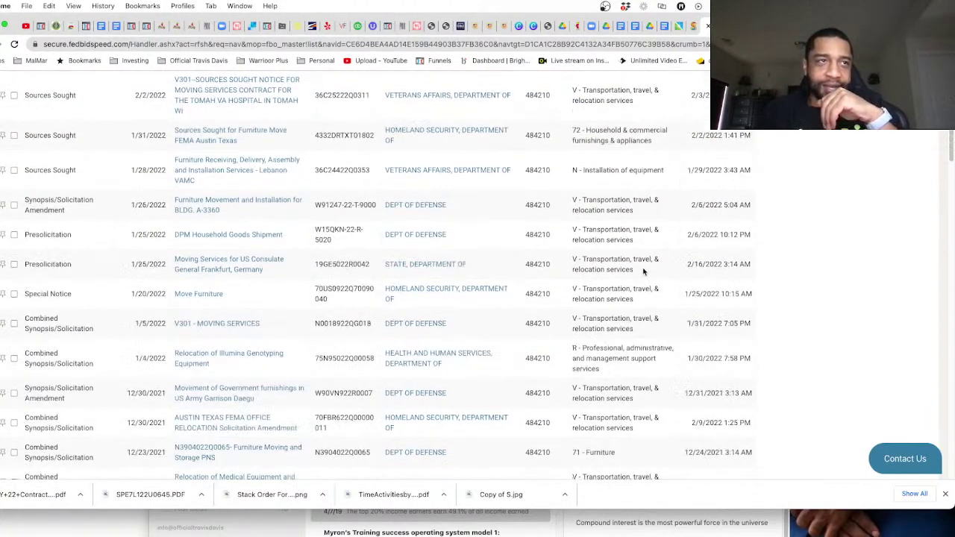
scroll(644, 268, down, 1)
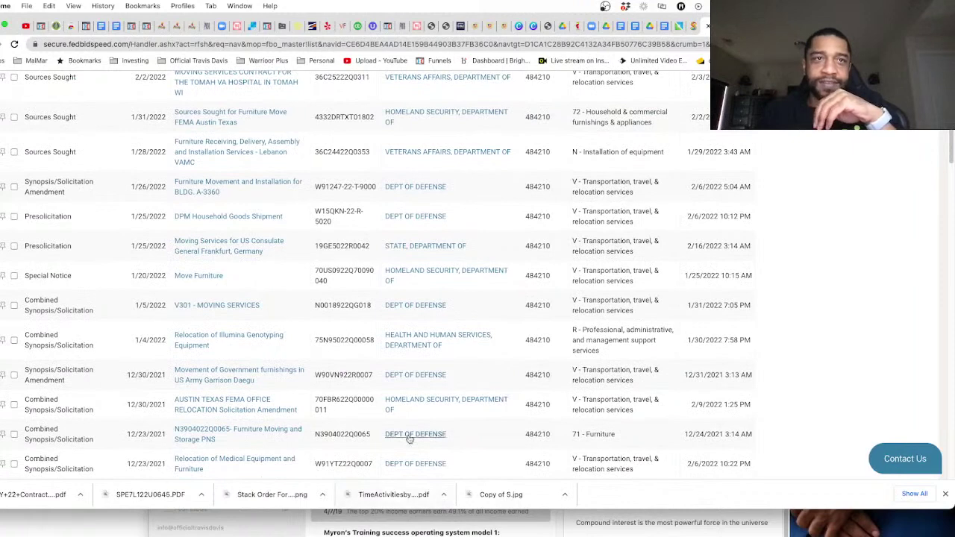
scroll(415, 396, down, 1)
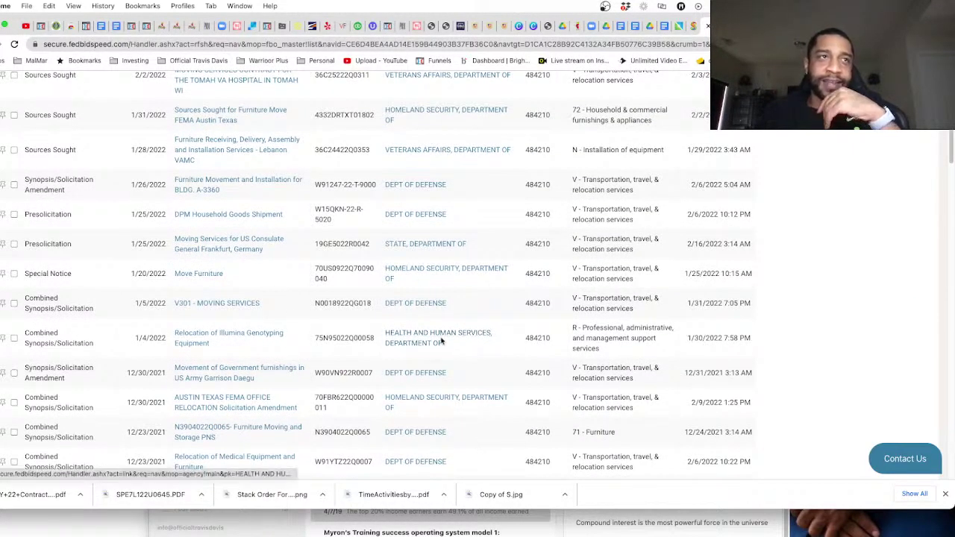
scroll(441, 341, down, 5)
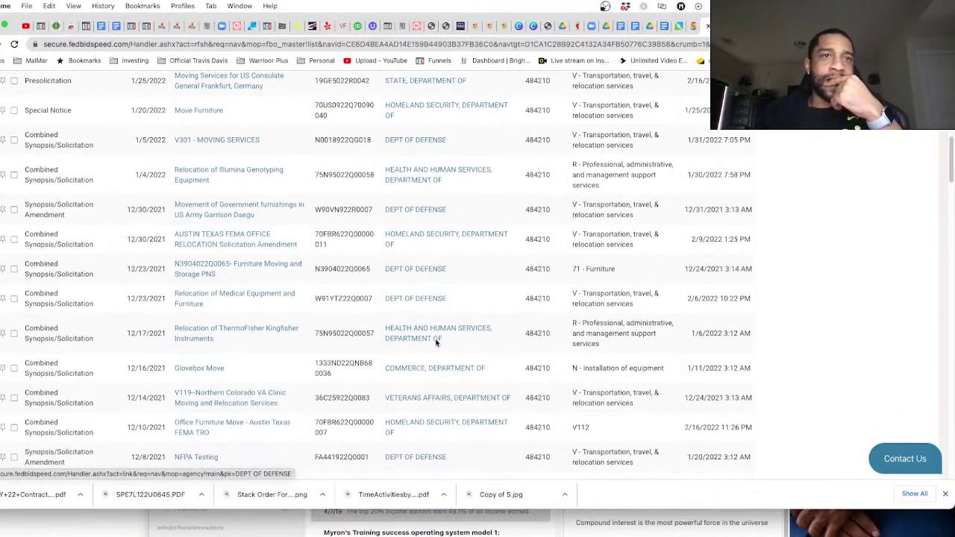
scroll(437, 341, up, 10)
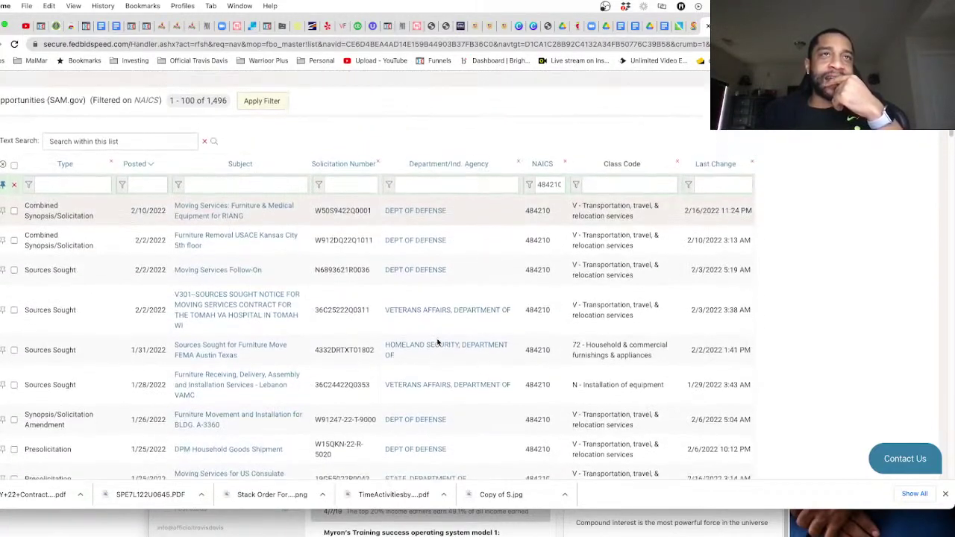
Review the subjects, agencies and posting dates of the 100 listed moving opportunities back to March 2021, and return to the start of the list
scroll(437, 328, down, 2)
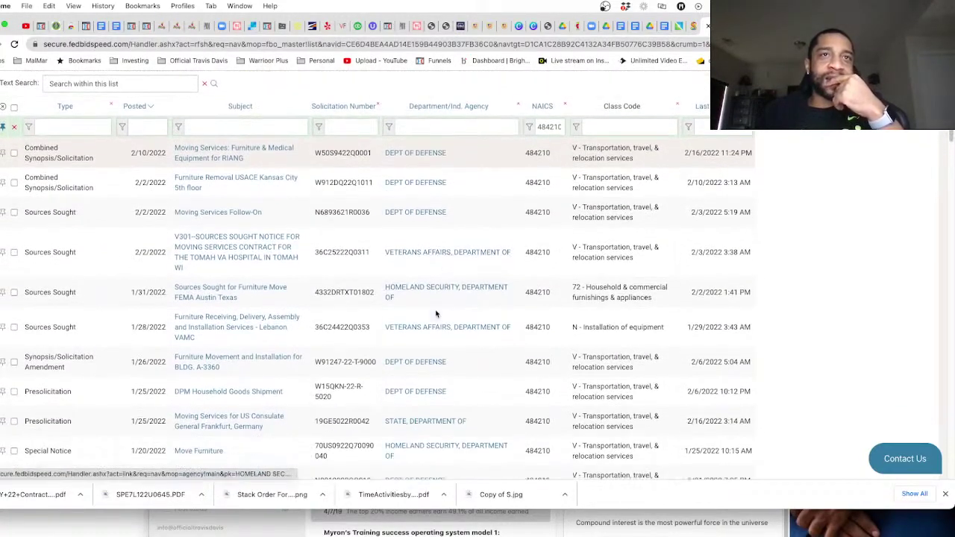
scroll(436, 314, down, 4)
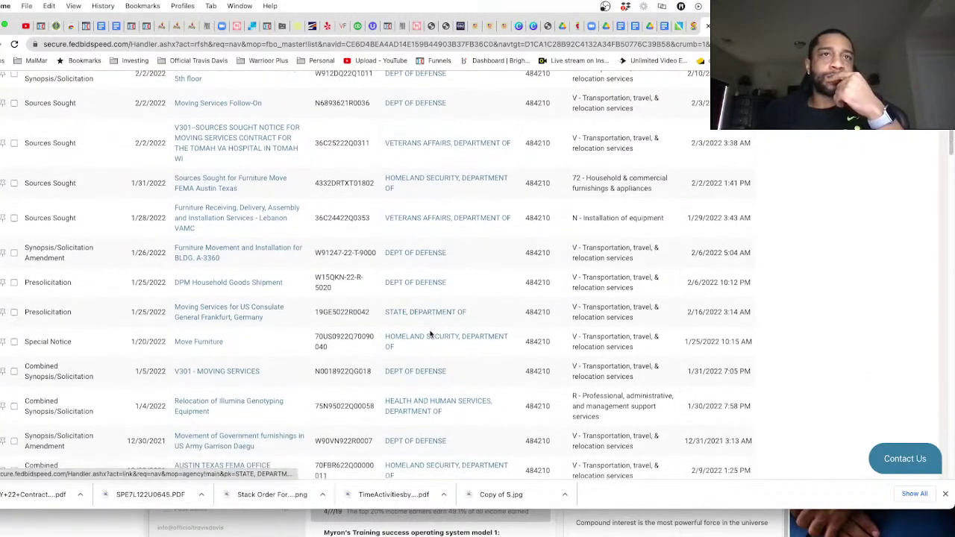
scroll(431, 335, down, 6)
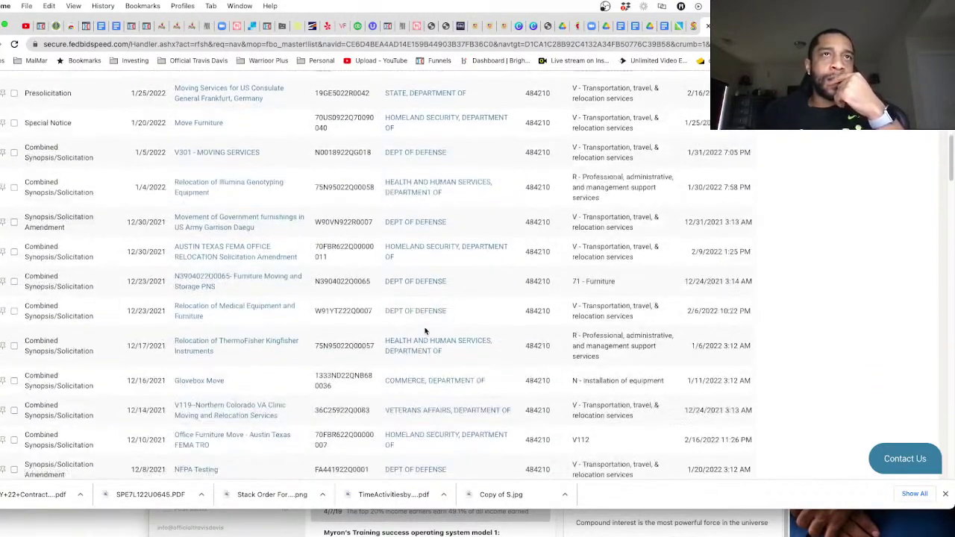
scroll(422, 291, down, 2)
scroll(422, 294, down, 4)
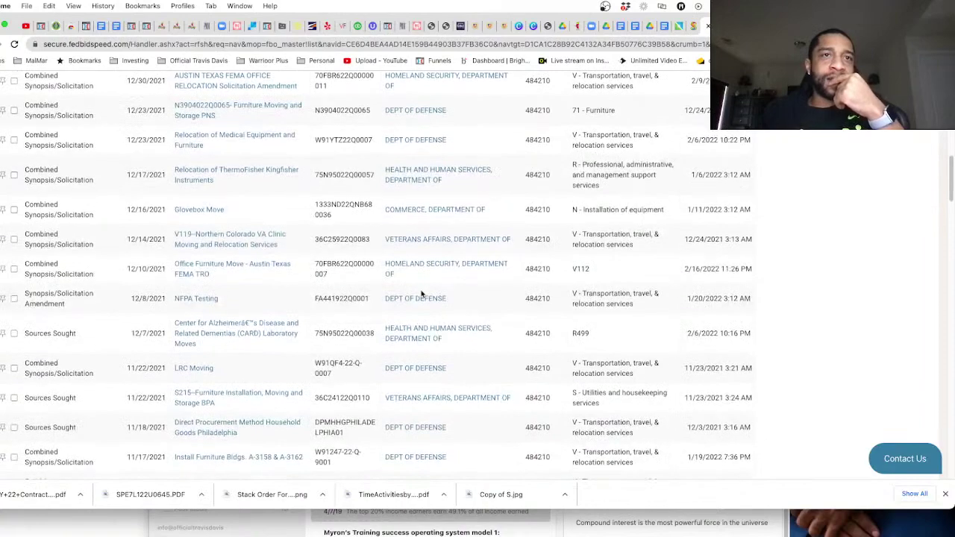
scroll(421, 293, down, 5)
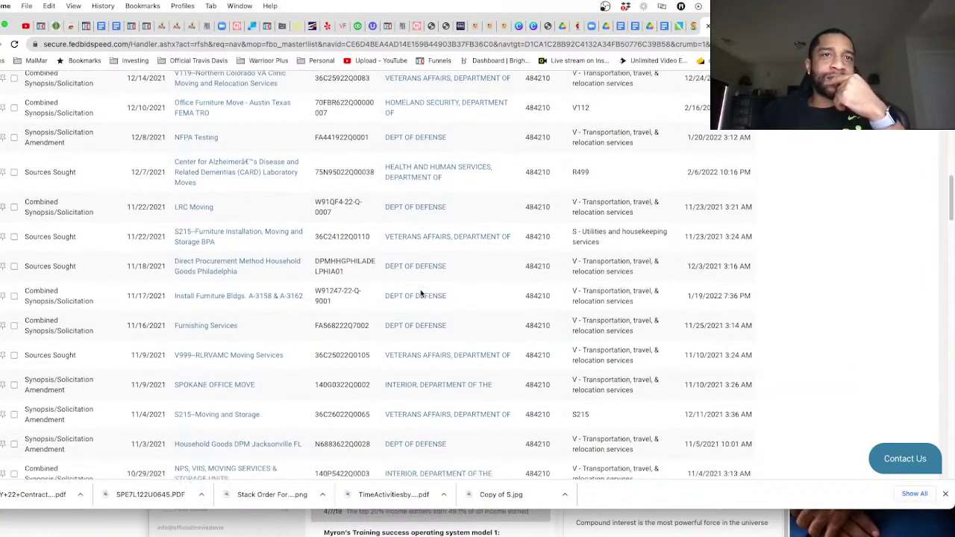
scroll(420, 293, down, 14)
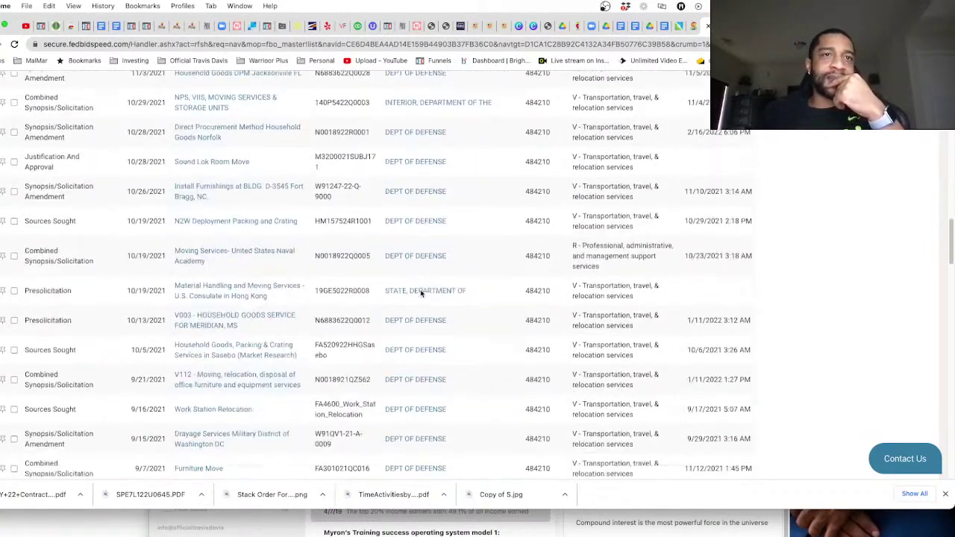
scroll(420, 293, down, 12)
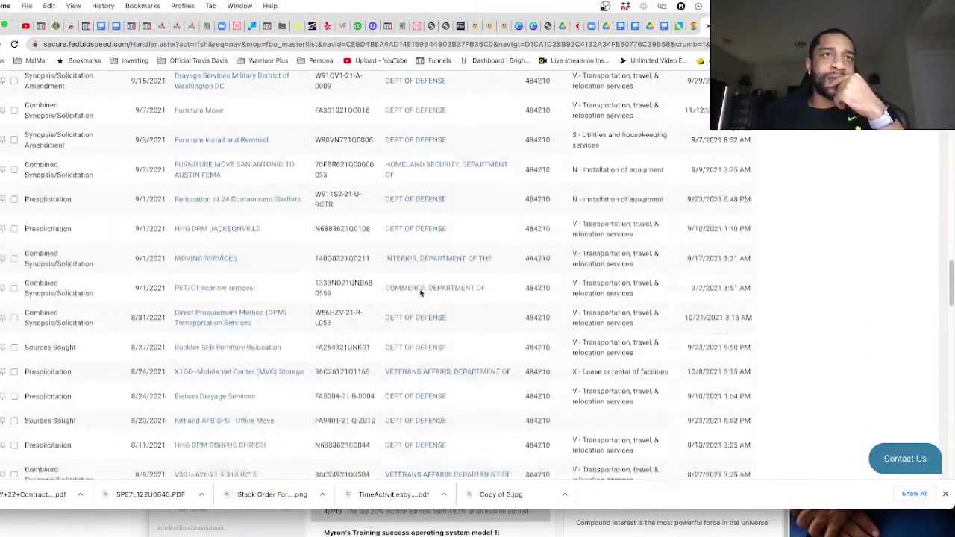
scroll(420, 294, down, 12)
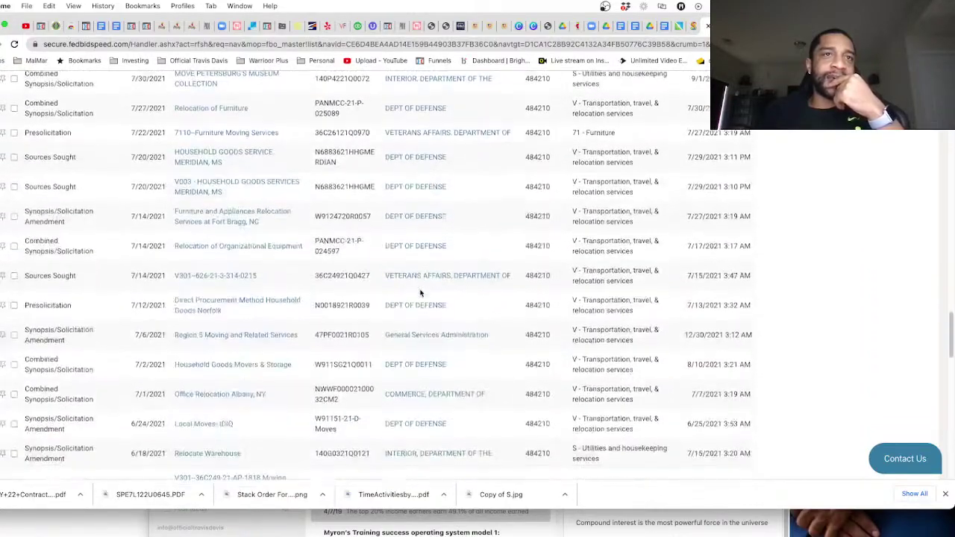
scroll(420, 293, down, 12)
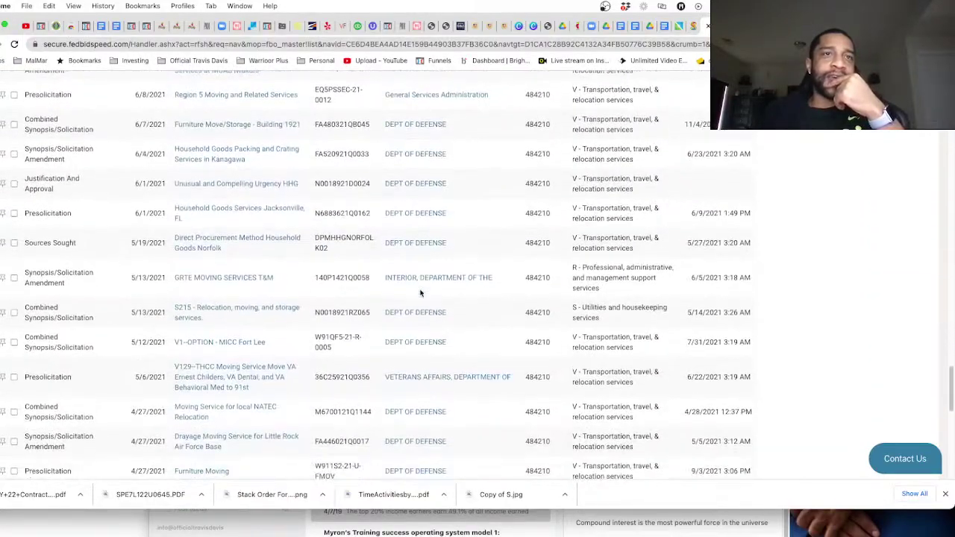
scroll(419, 293, down, 6)
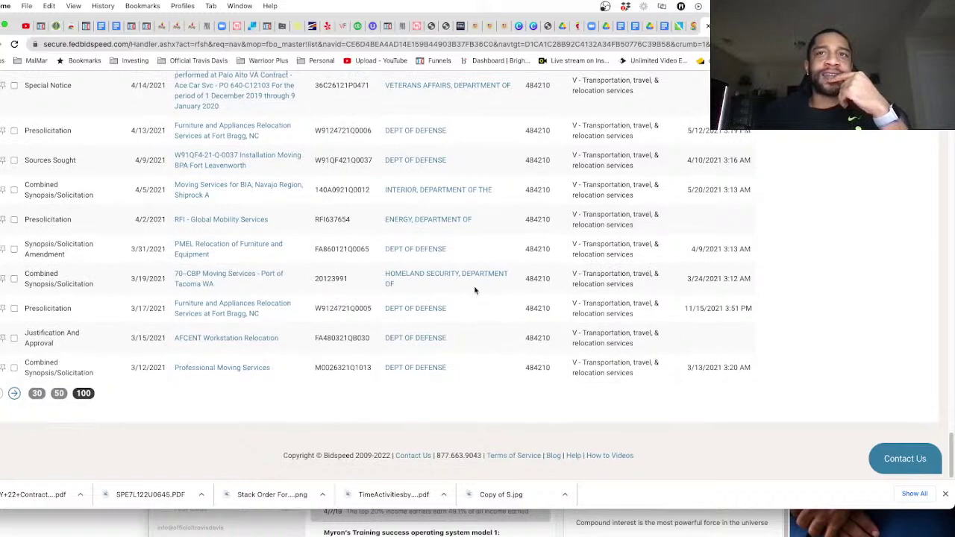
scroll(475, 291, up, 20)
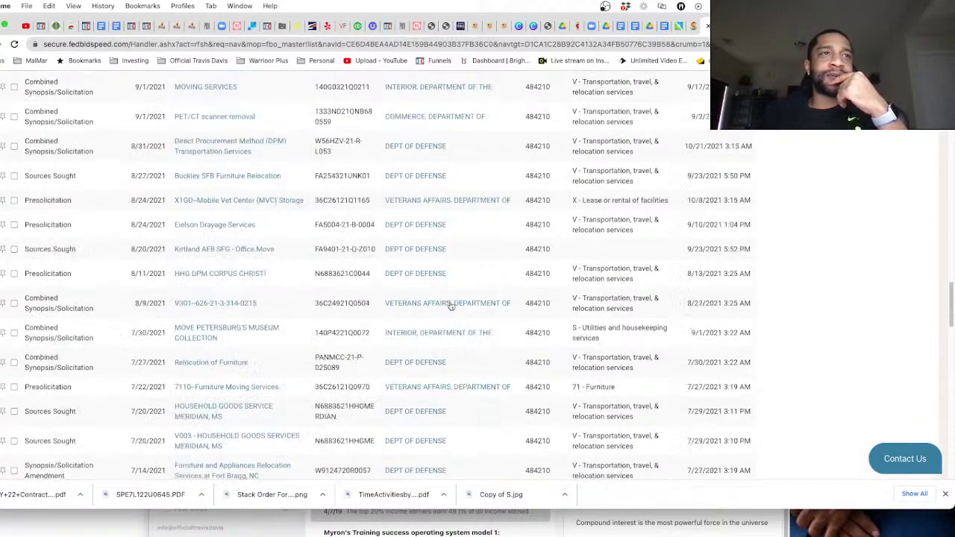
scroll(443, 308, down, 1)
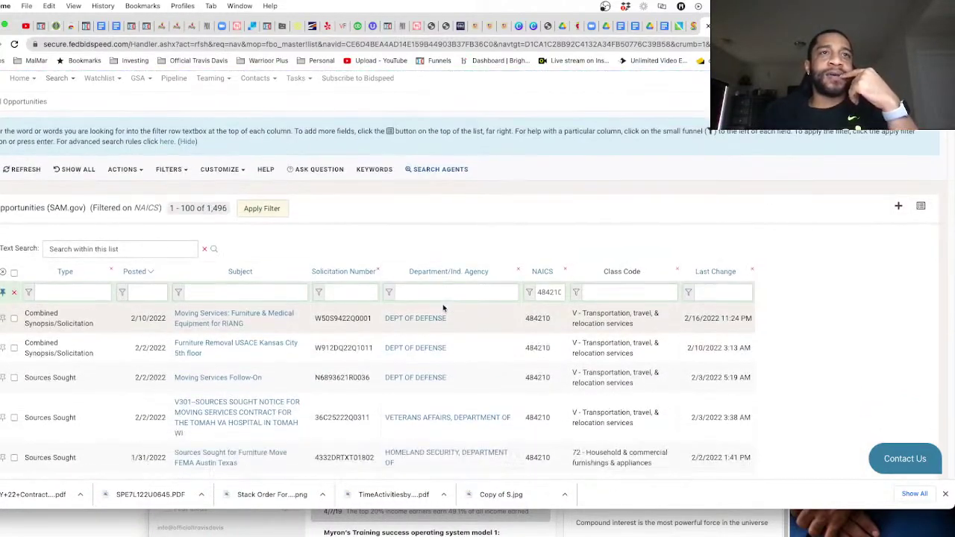
Preview the summaries of the Tomah VA Hospital moving services notice and the Moving Services Follow-On notice
scroll(192, 371, down, 2)
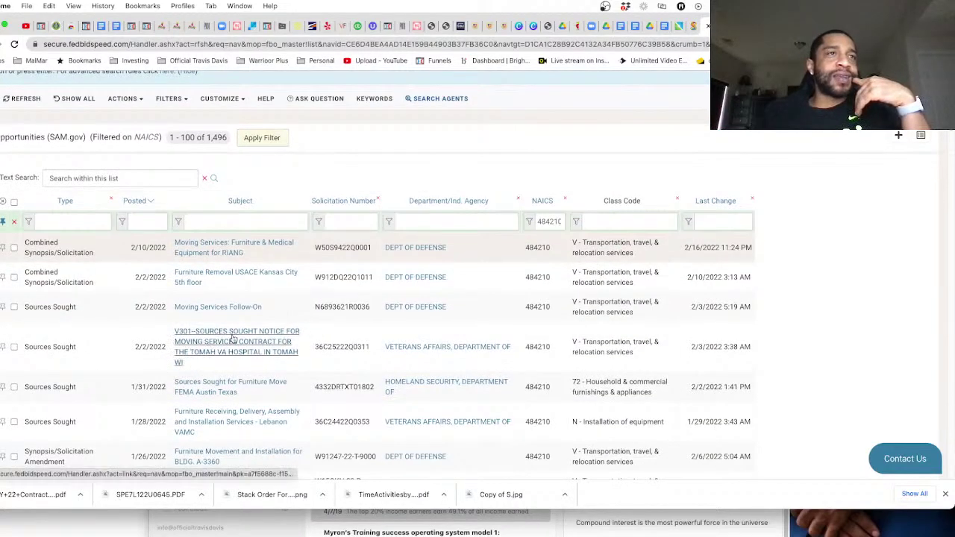
mouse_move(232, 338)
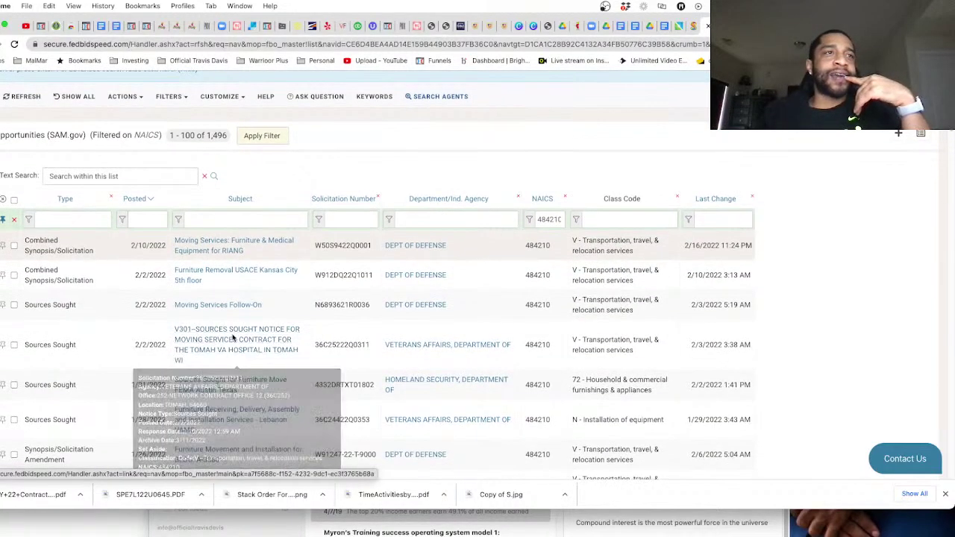
scroll(320, 247, down, 1)
mouse_move(255, 319)
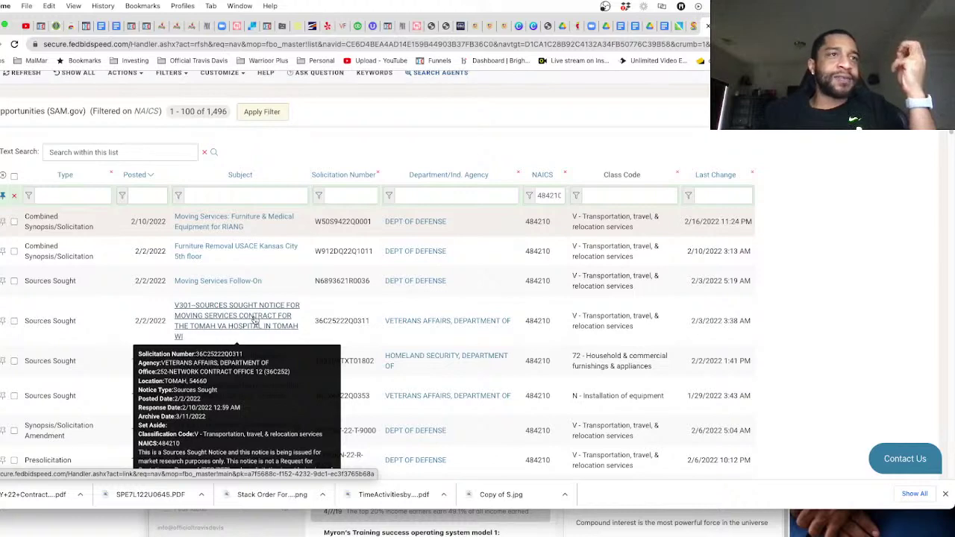
scroll(255, 319, down, 1)
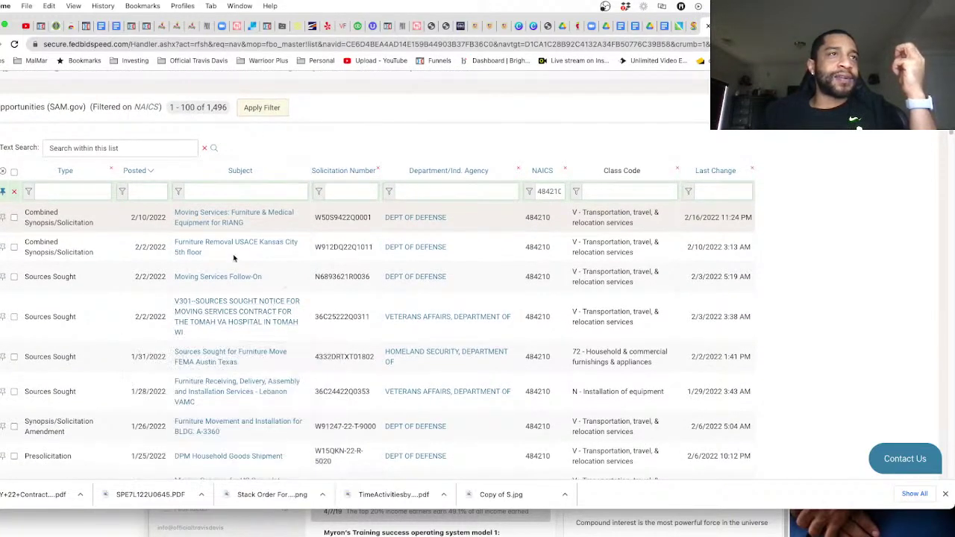
mouse_move(239, 282)
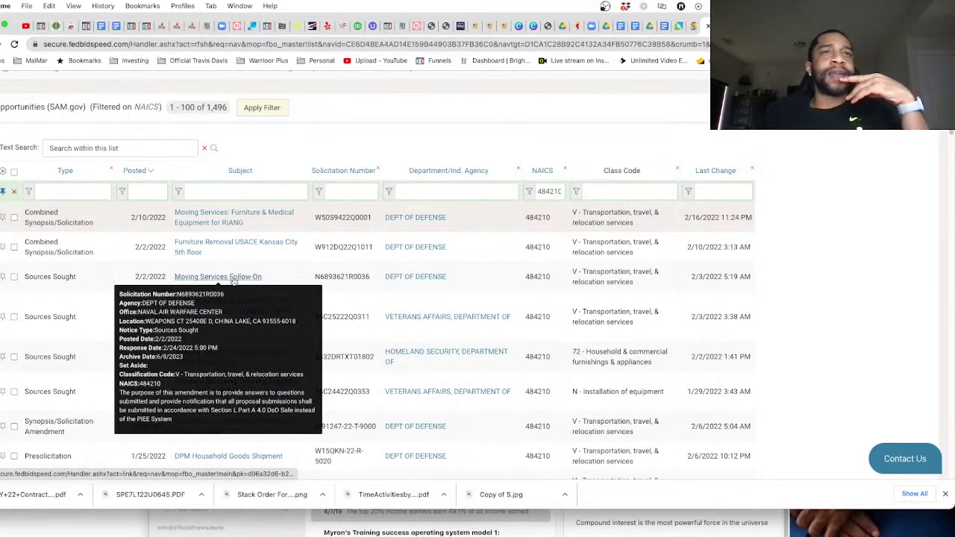
scroll(216, 247, down, 1)
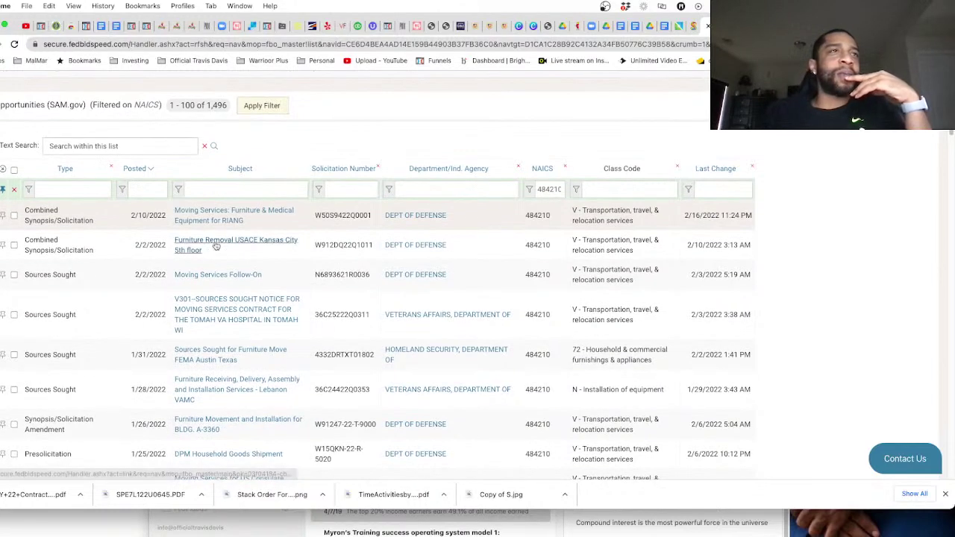
Open the Moving Services Follow-On opportunity and add it to the pipeline
click(235, 276)
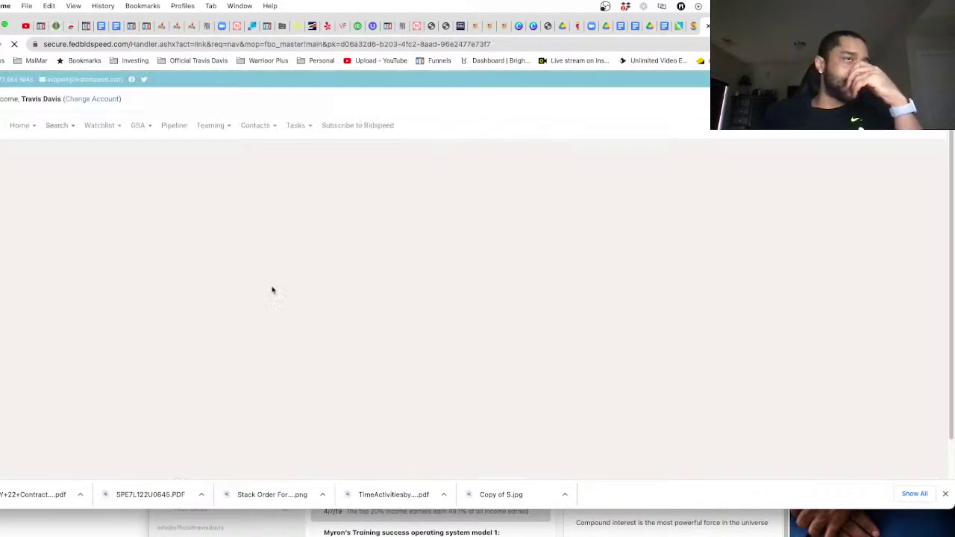
scroll(216, 201, down, 2)
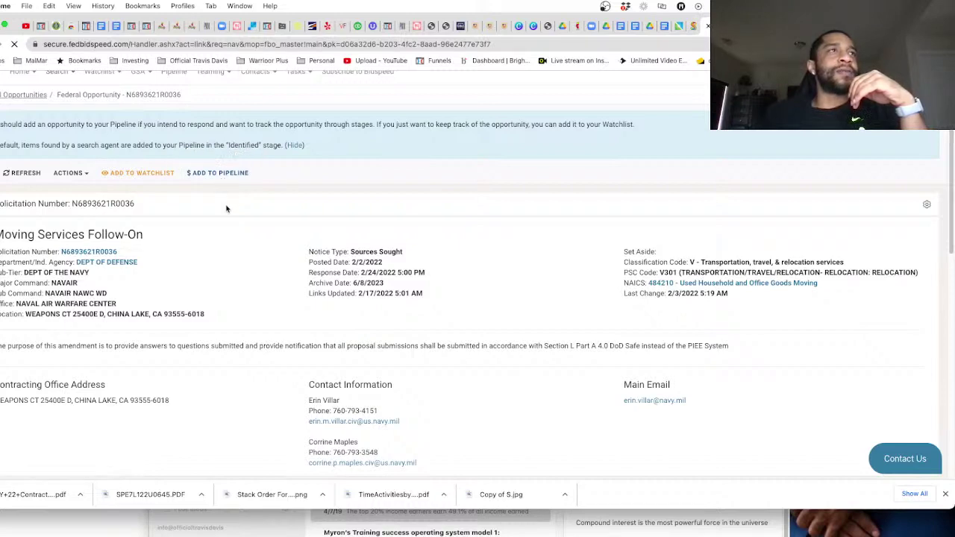
click(218, 174)
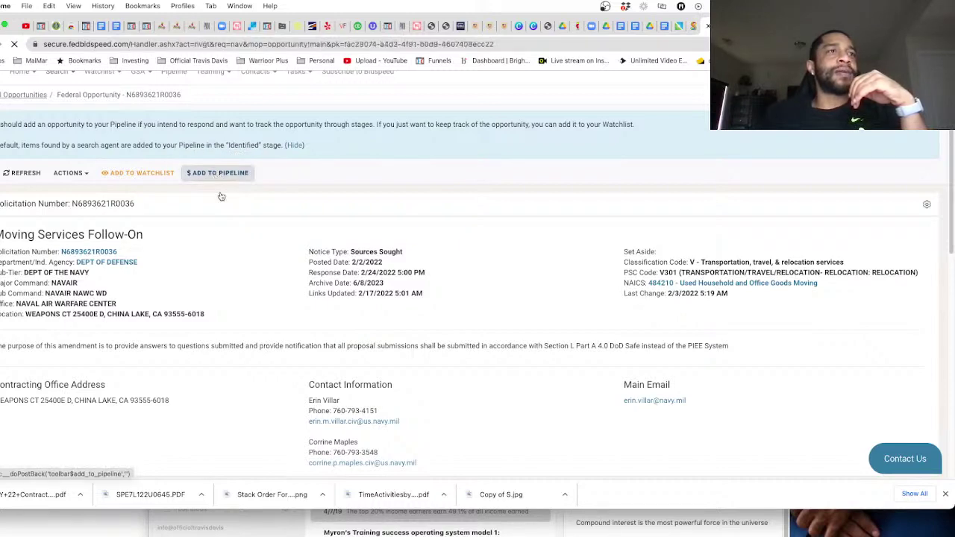
scroll(254, 306, down, 1)
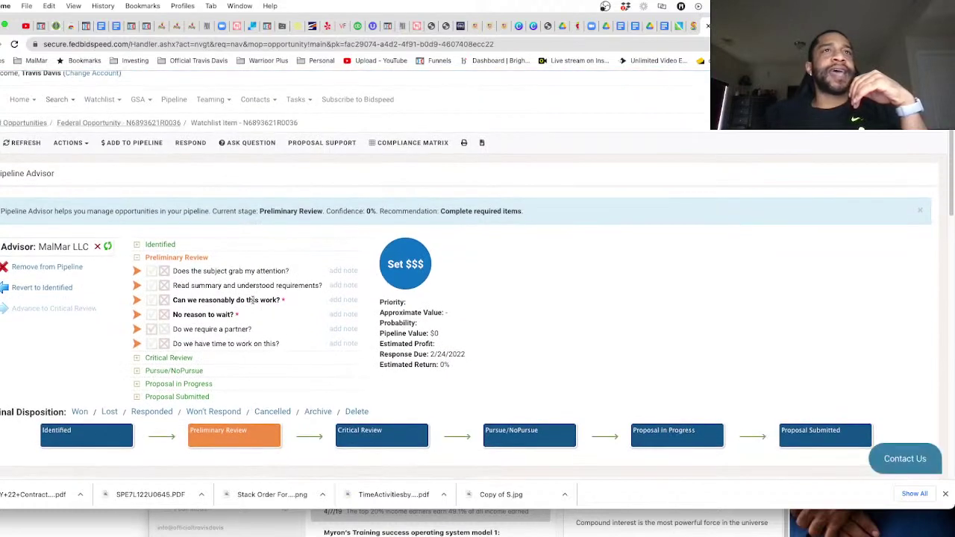
scroll(257, 298, down, 1)
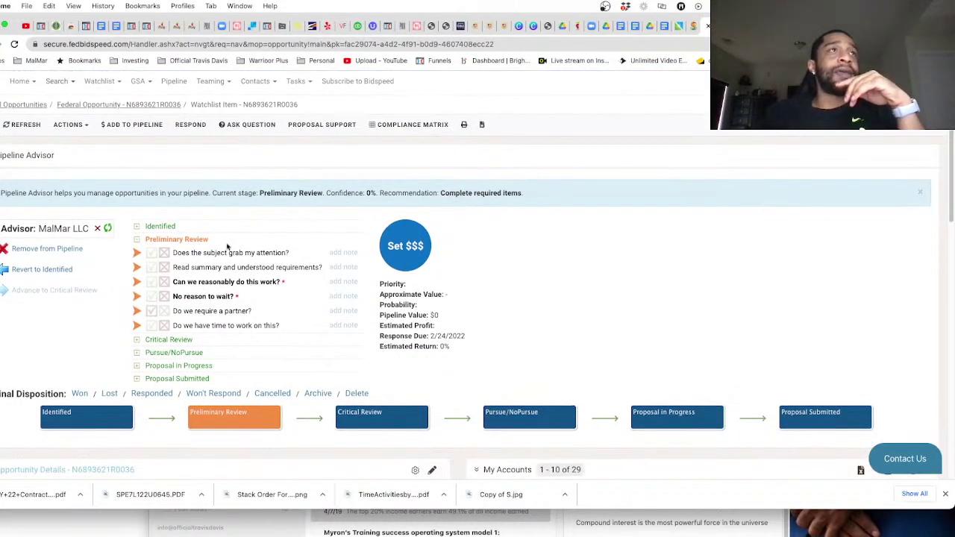
Start a Sources Sought response for the Moving Services Follow-On opportunity and look over its form fields
click(187, 126)
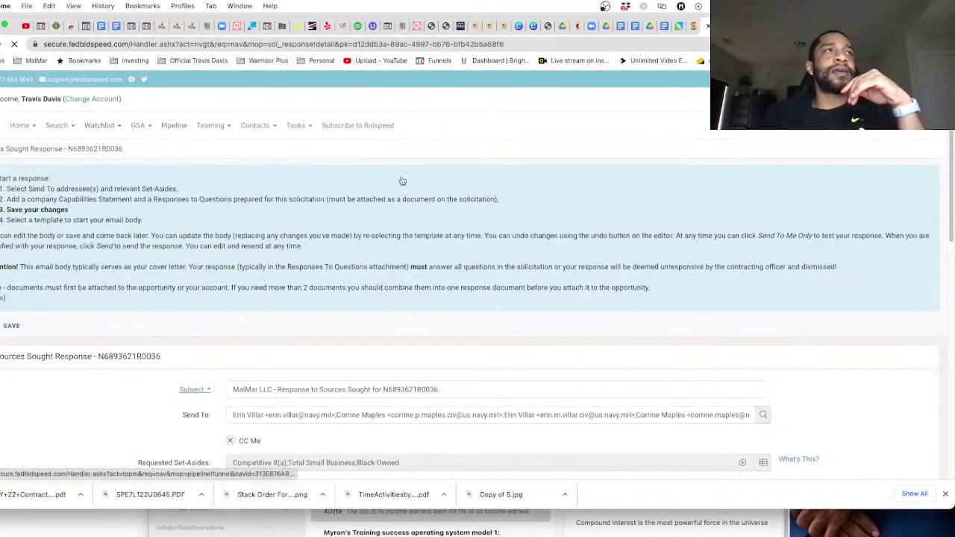
scroll(394, 180, down, 5)
scroll(394, 179, down, 4)
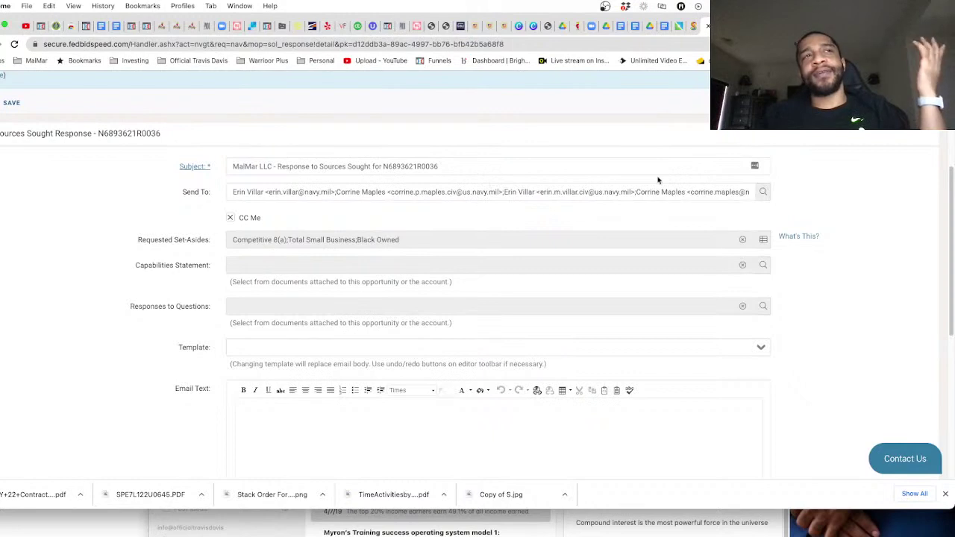
scroll(834, 131, down, 2)
scroll(834, 132, down, 2)
scroll(832, 132, up, 4)
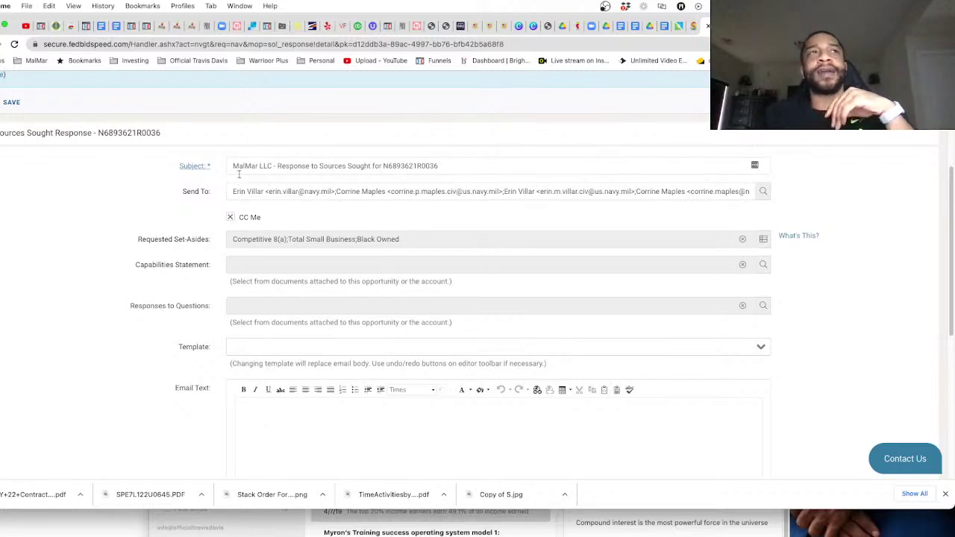
Highlight the response's recipient list and check the requested set-asides, attachment, template and email text fields
scroll(321, 180, down, 1)
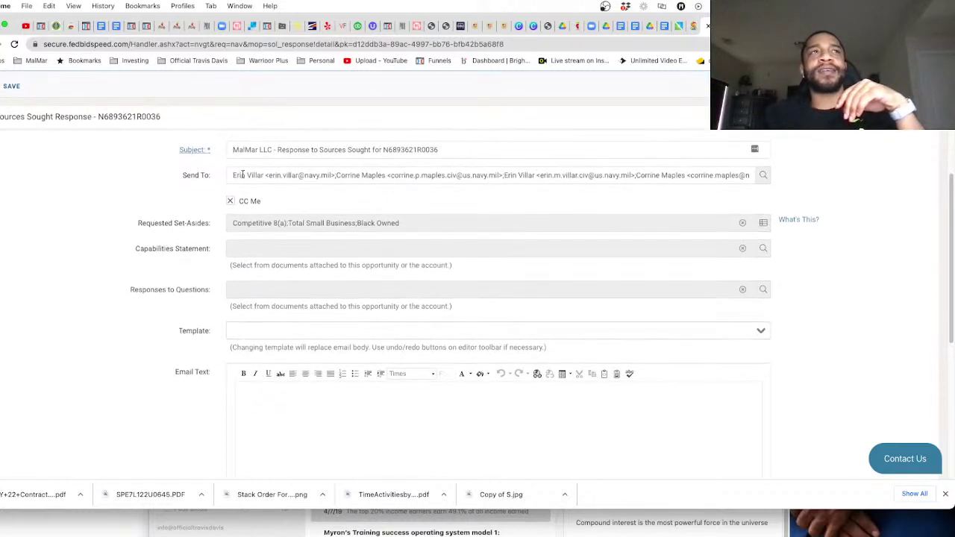
drag(233, 175, 750, 177)
scroll(573, 196, down, 5)
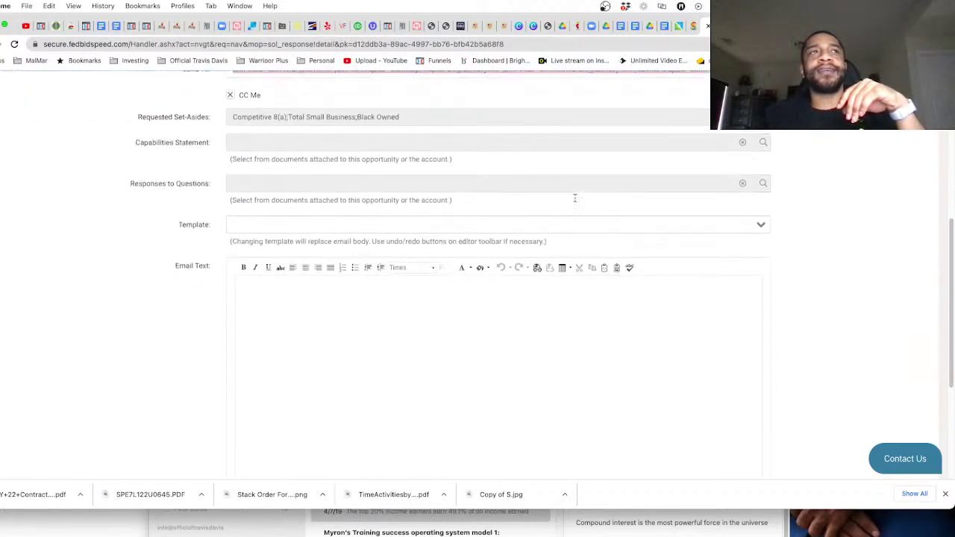
scroll(491, 152, up, 3)
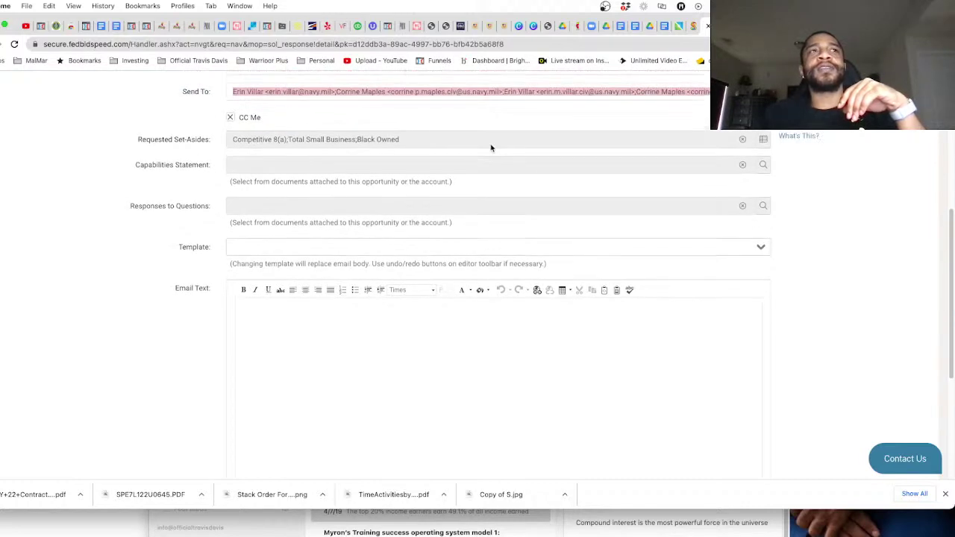
Apply the Sole Source Request template to the response, accept regenerating the email body, and review the generated text
scroll(596, 203, down, 1)
click(759, 249)
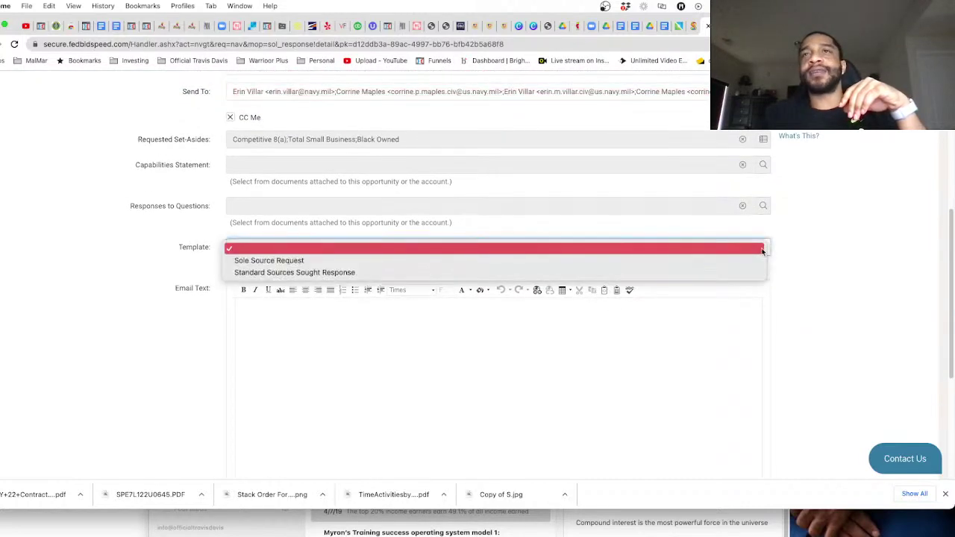
click(355, 259)
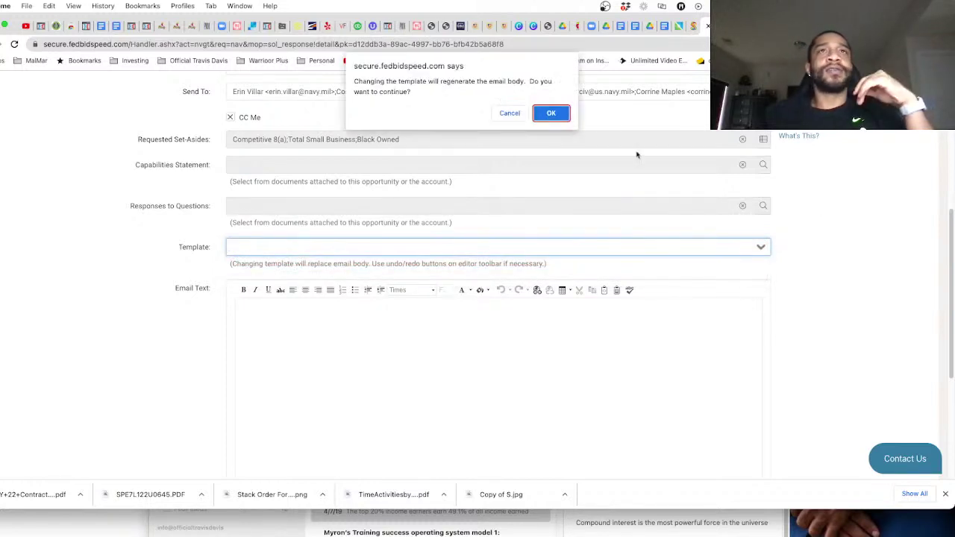
click(552, 114)
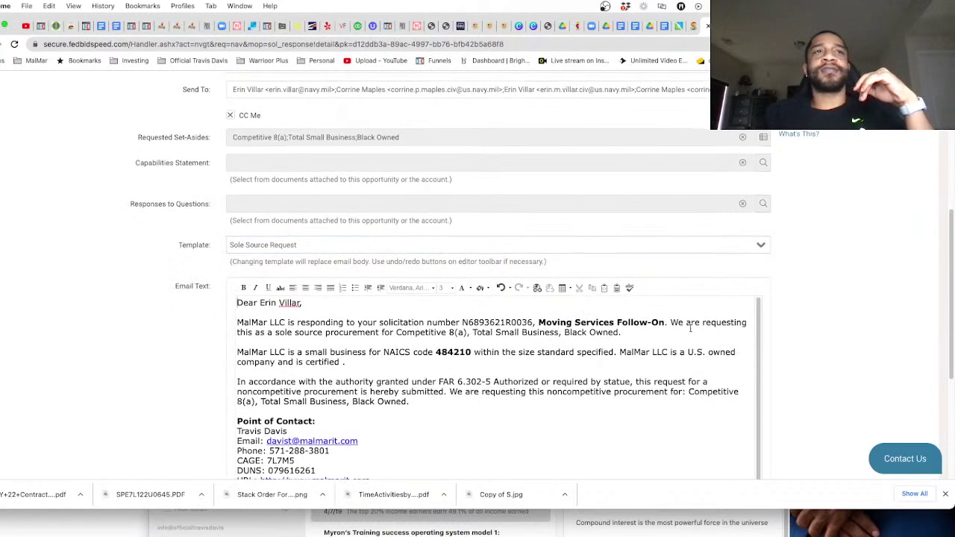
scroll(377, 321, down, 1)
scroll(175, 344, down, 2)
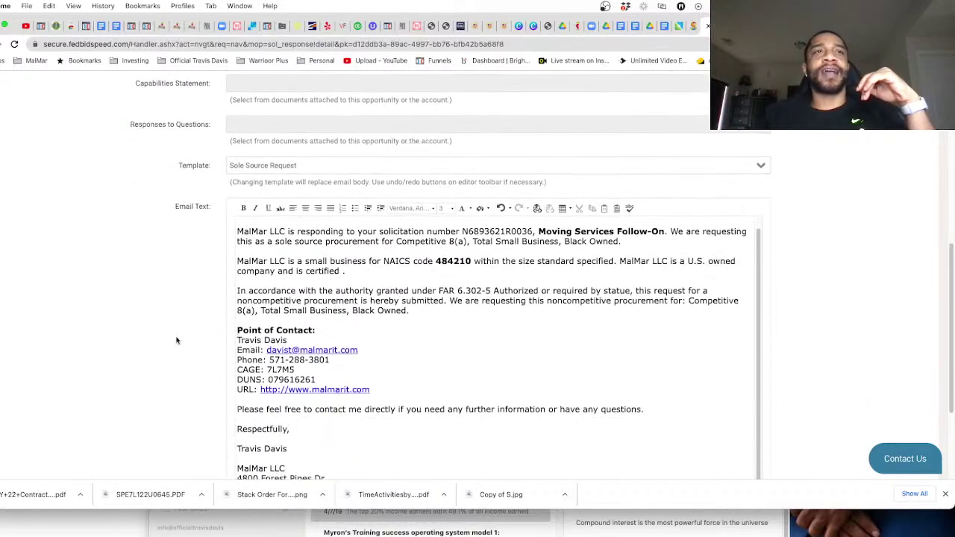
scroll(389, 282, down, 1)
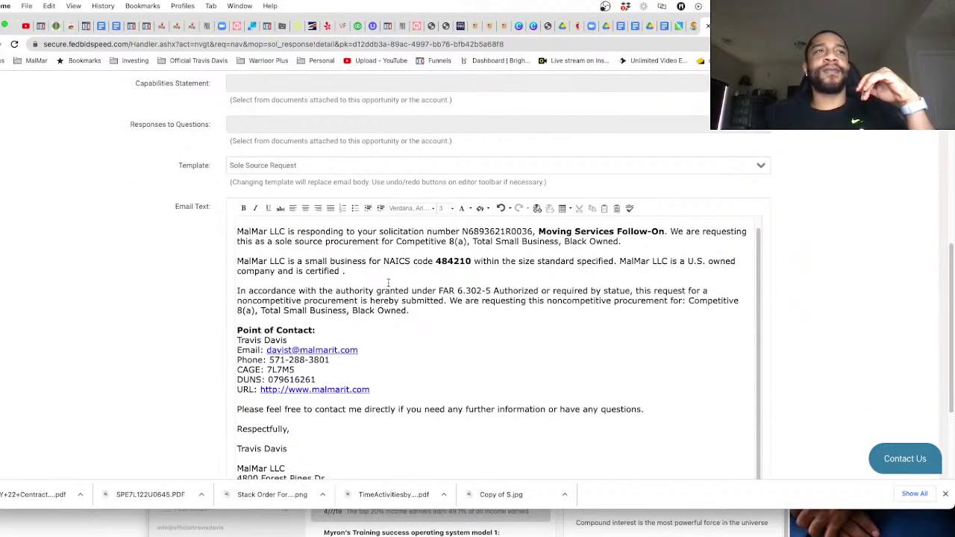
Attach the Sources Sought Response document as the responses to questions and the MalMar Capability Statement as the capabilities statement
click(374, 125)
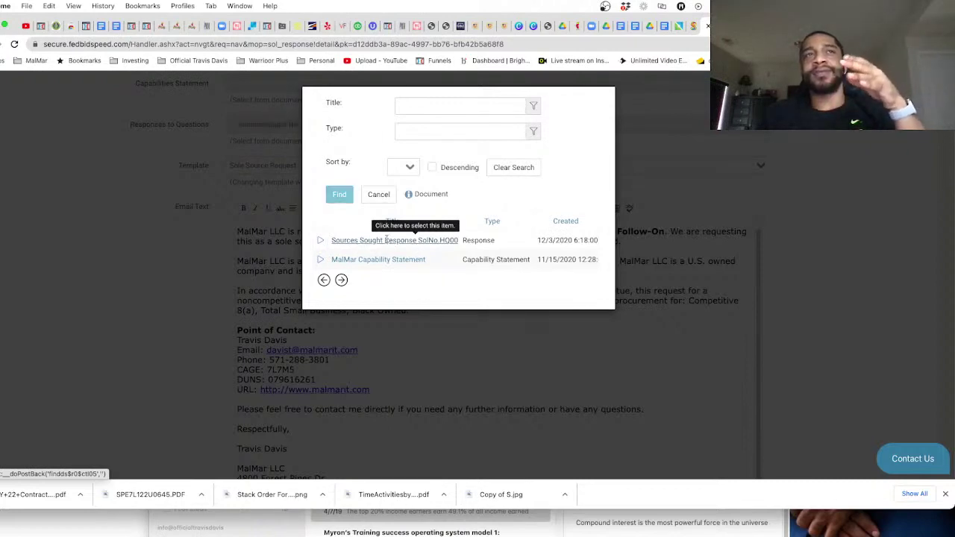
click(386, 241)
scroll(448, 141, up, 1)
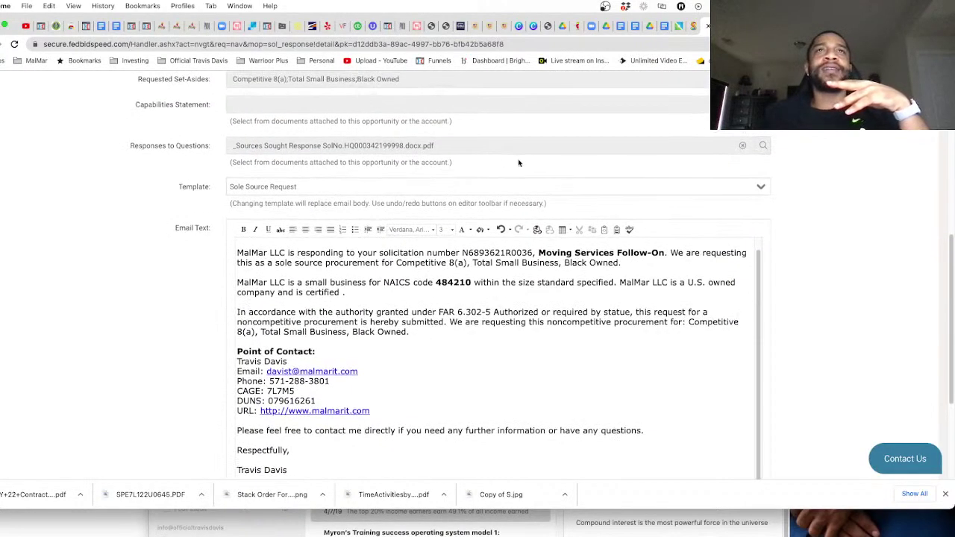
click(602, 111)
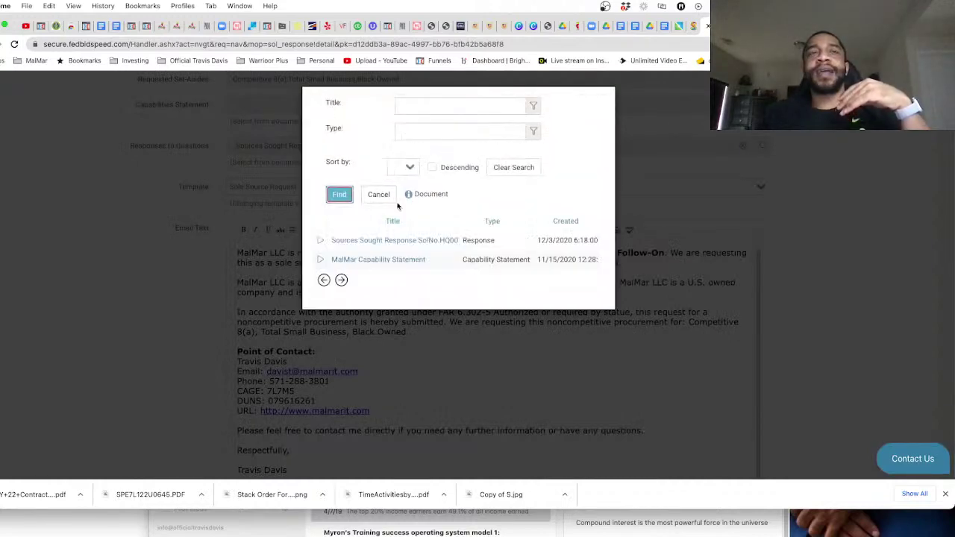
click(379, 259)
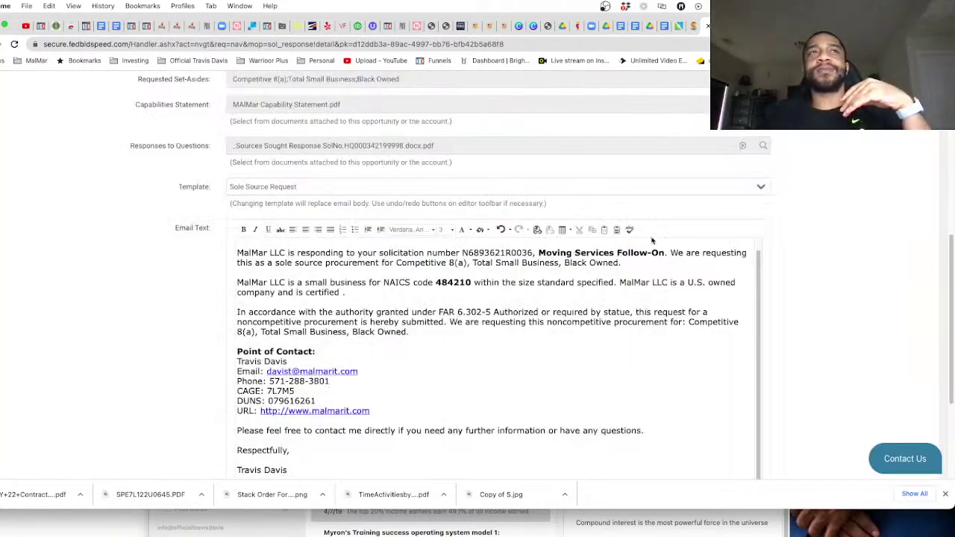
scroll(798, 233, down, 5)
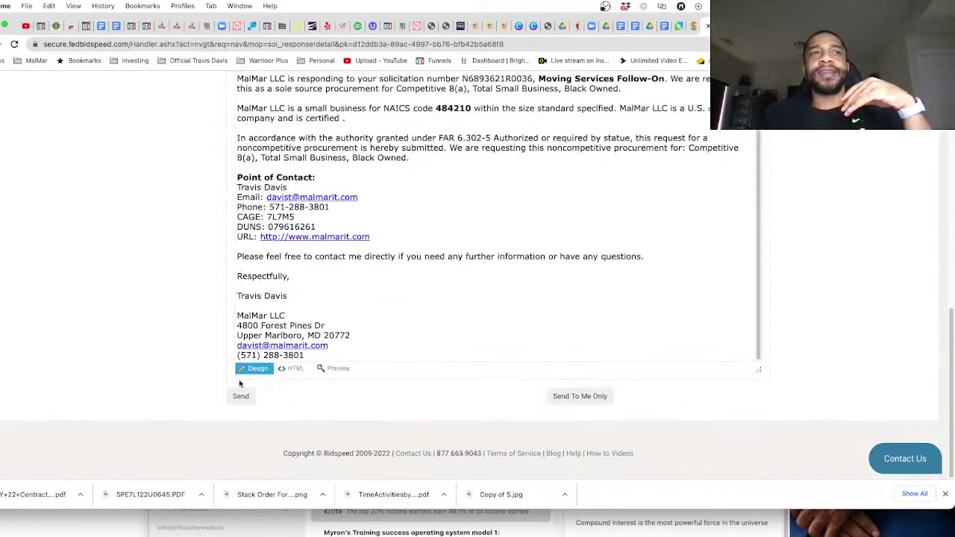
scroll(873, 140, up, 15)
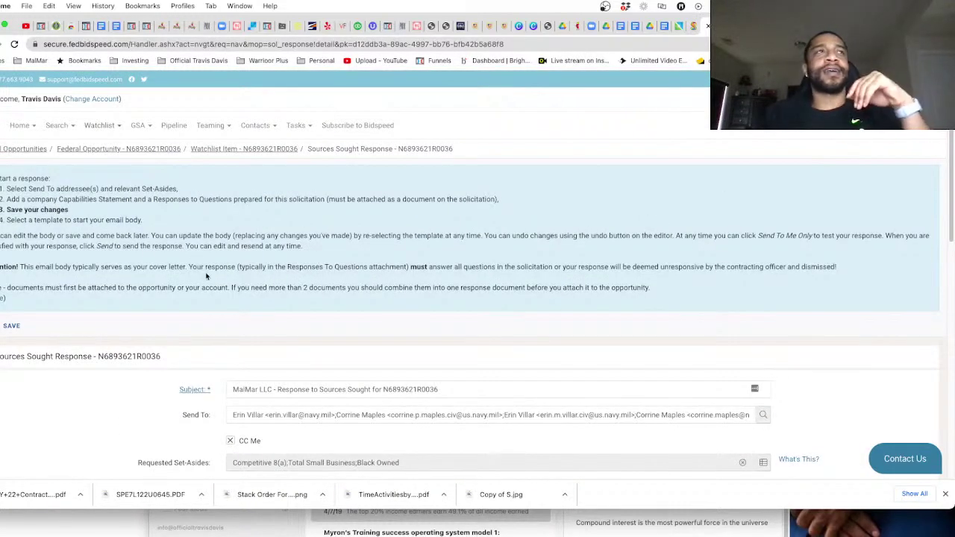
Return to the Moving Services Follow-On watchlist item and start a question addressed to Contracting Officers / Contacts
key(super+bracketleft)
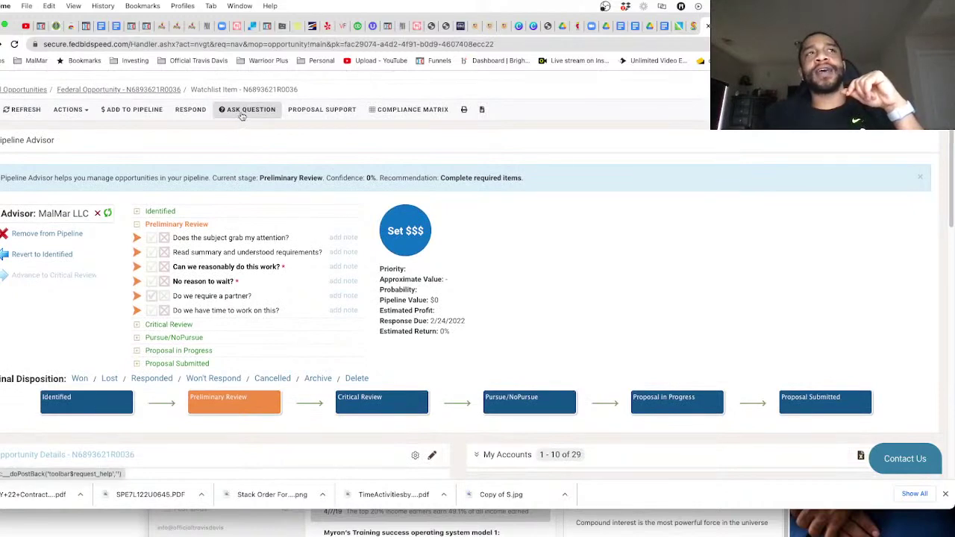
click(238, 119)
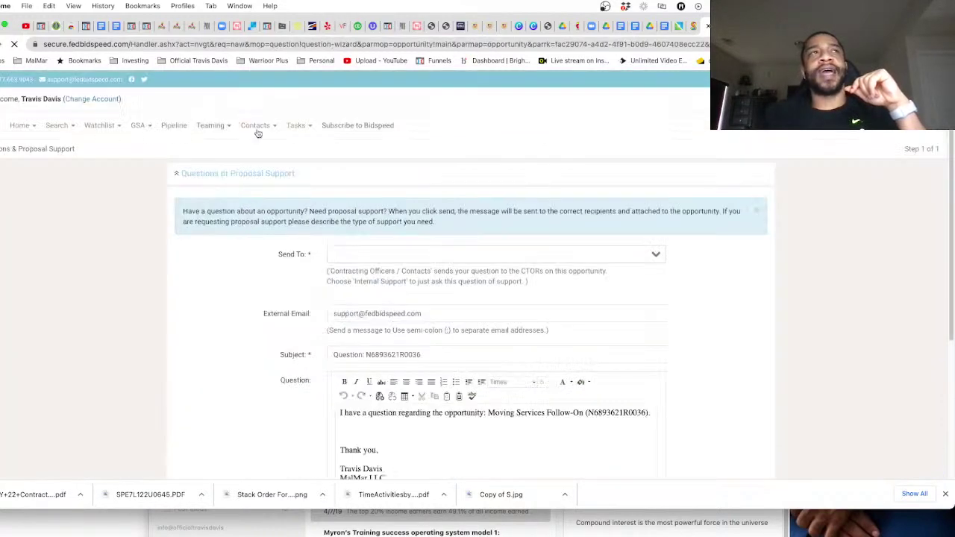
scroll(264, 216, down, 5)
scroll(544, 170, up, 1)
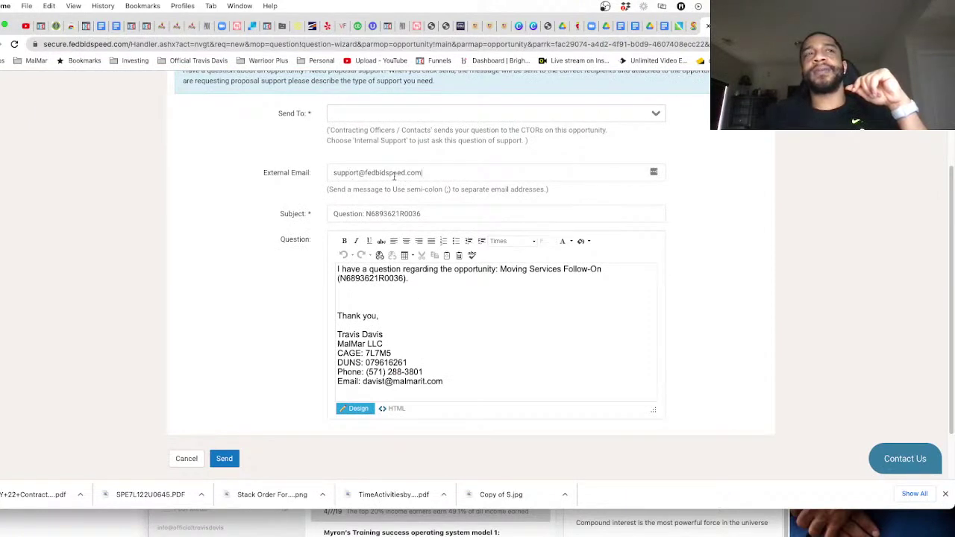
scroll(262, 205, down, 1)
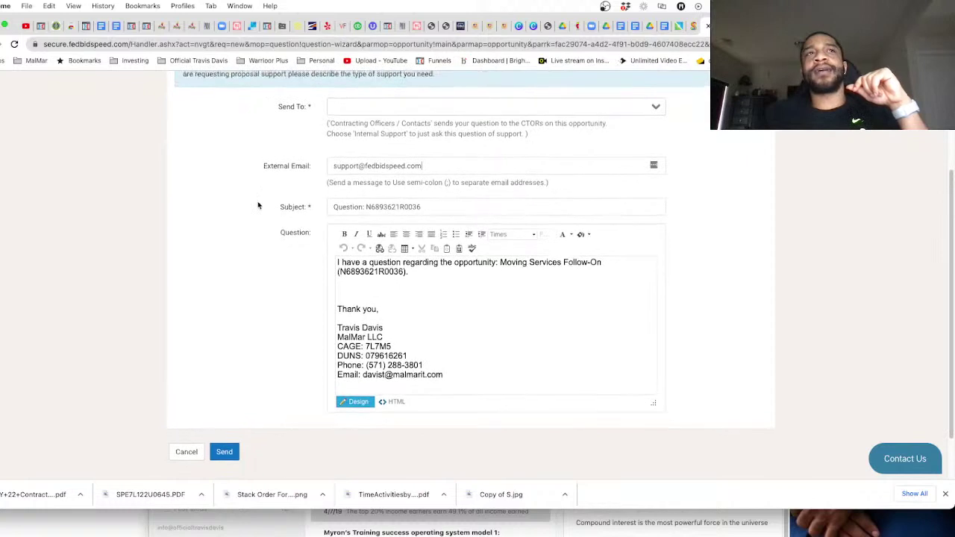
click(597, 106)
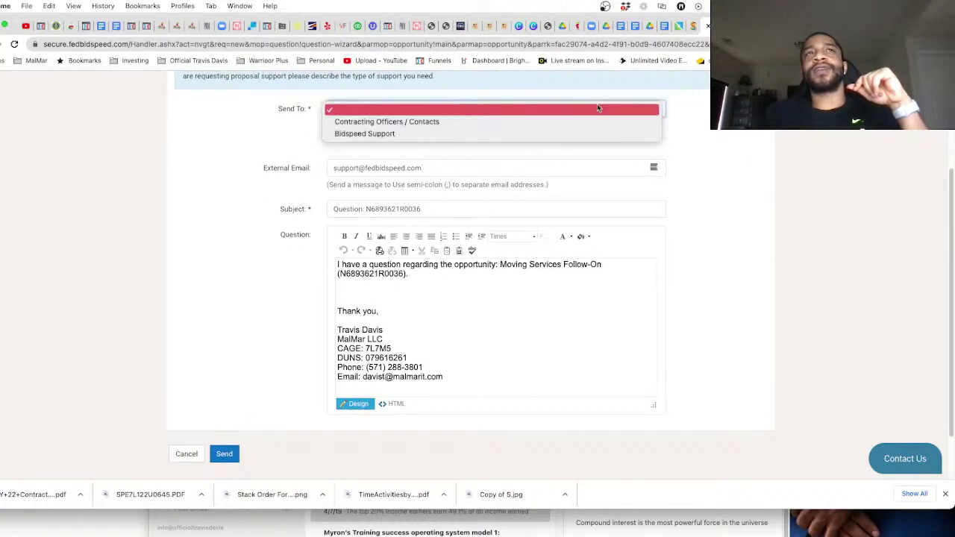
click(377, 122)
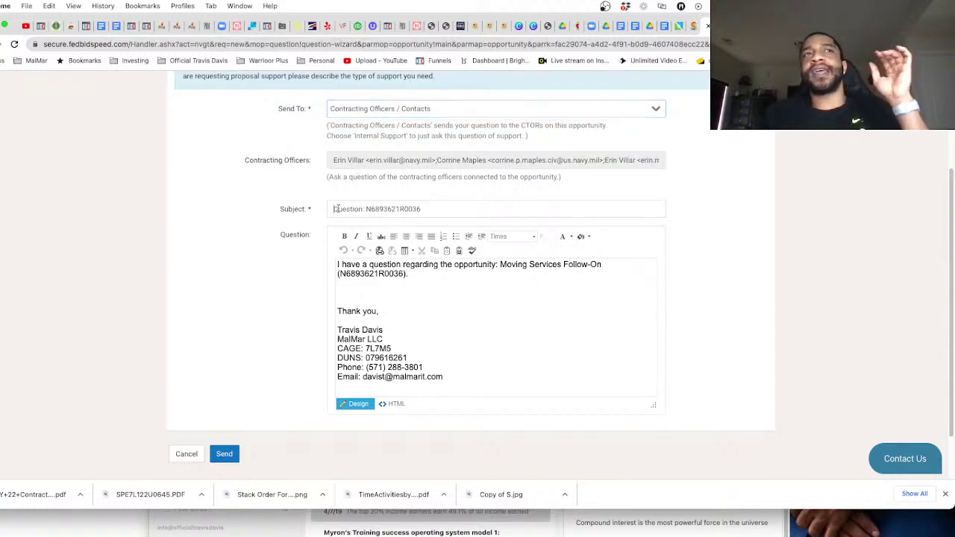
Highlight the question's prefilled subject and its opening sentence about the Moving Services Follow-On opportunity
drag(334, 209, 425, 208)
scroll(425, 208, up, 1)
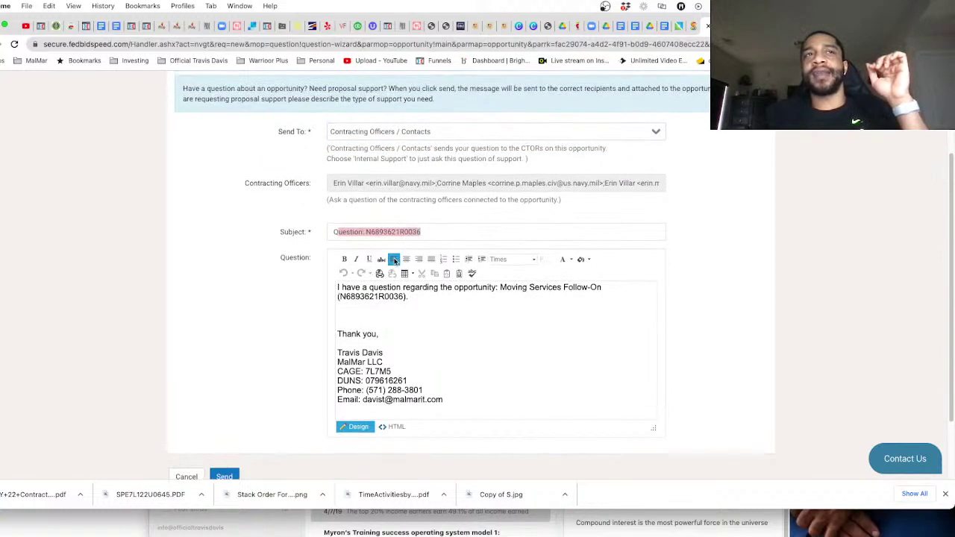
drag(410, 295, 335, 280)
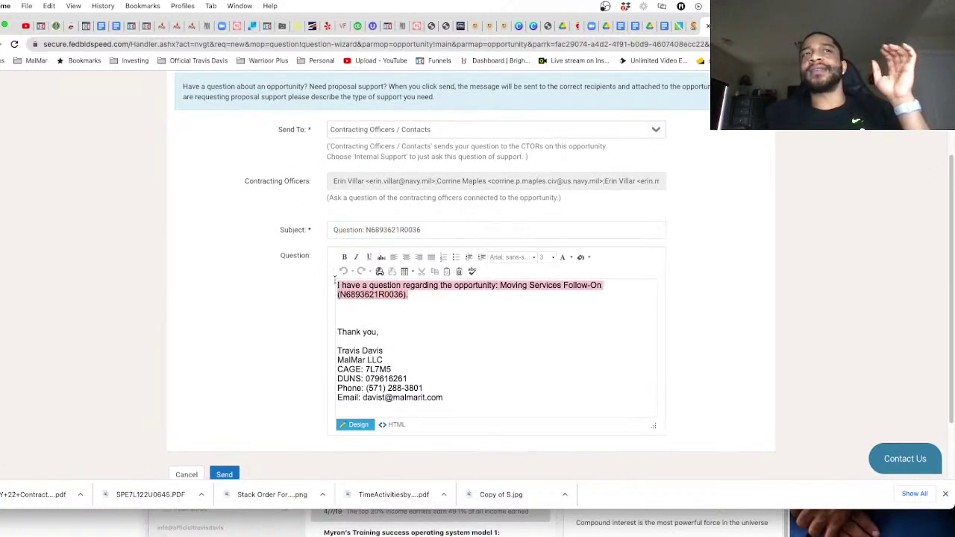
click(265, 310)
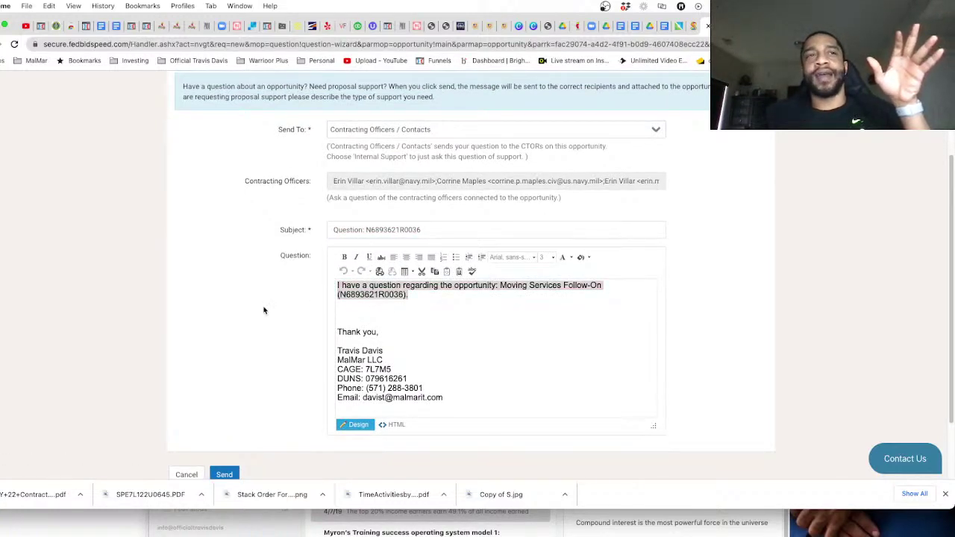
scroll(266, 303, up, 5)
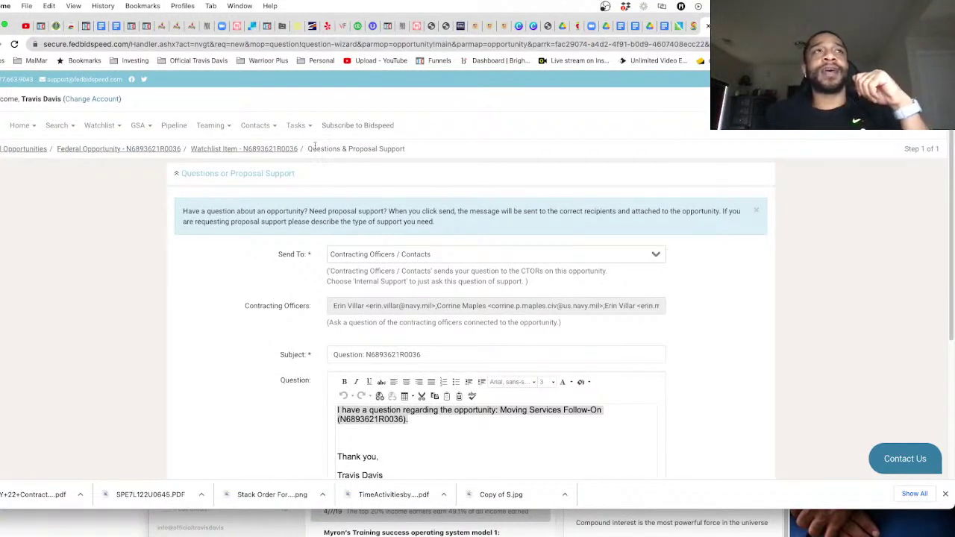
Open the teaming Partner Requests and examine the listing of primes looking for subcontractors
click(212, 126)
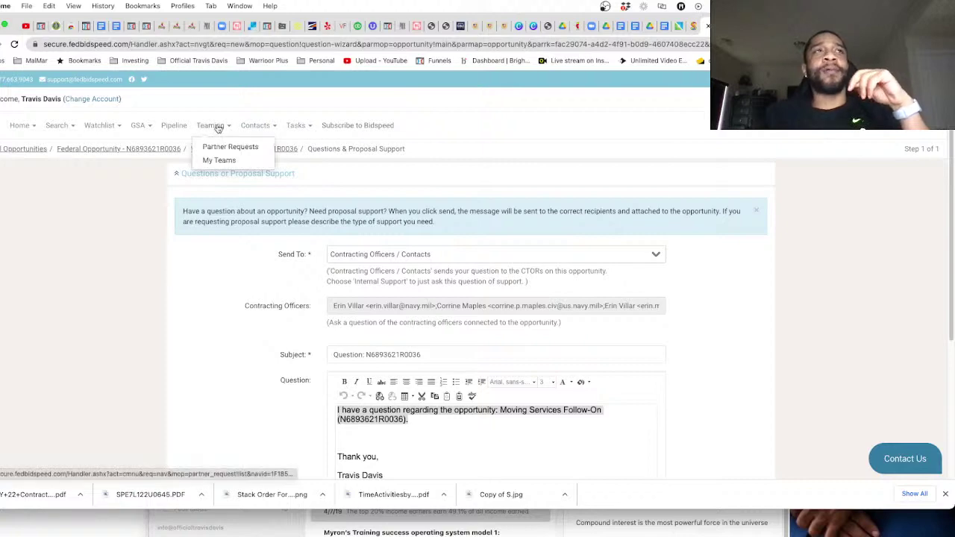
click(232, 147)
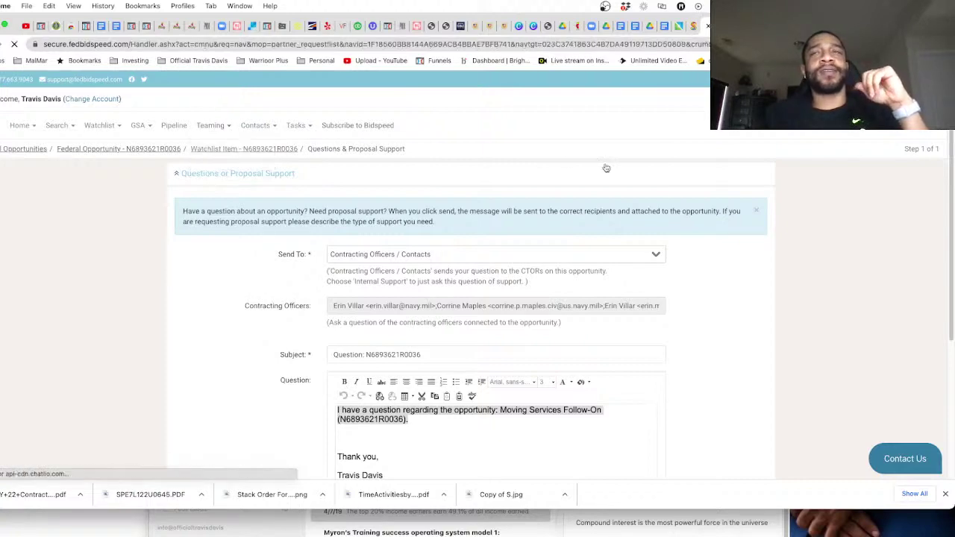
scroll(200, 270, down, 3)
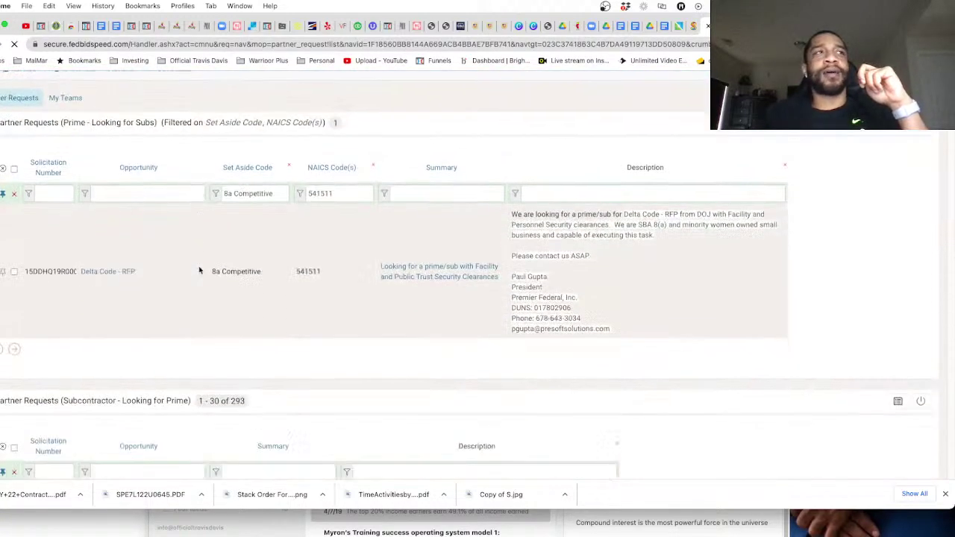
scroll(337, 324, up, 3)
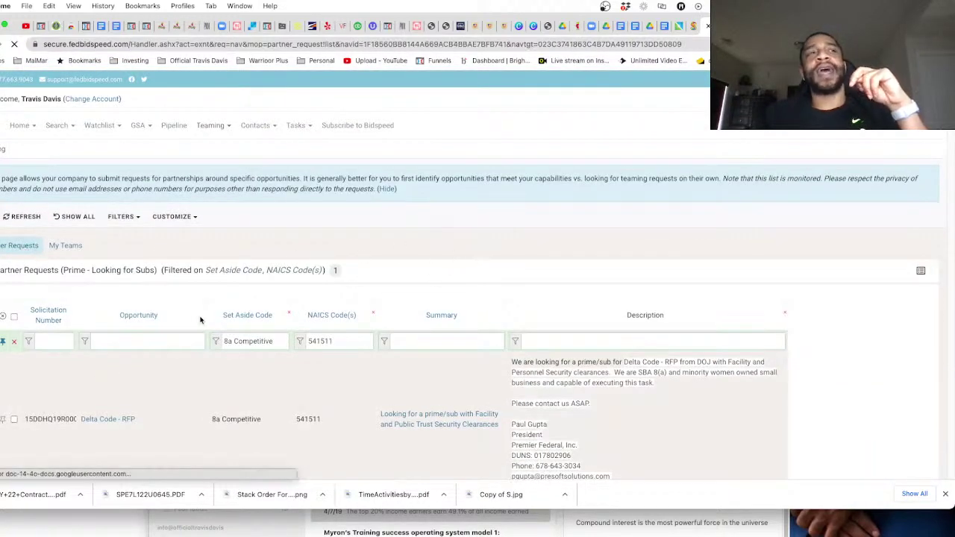
scroll(250, 377, down, 1)
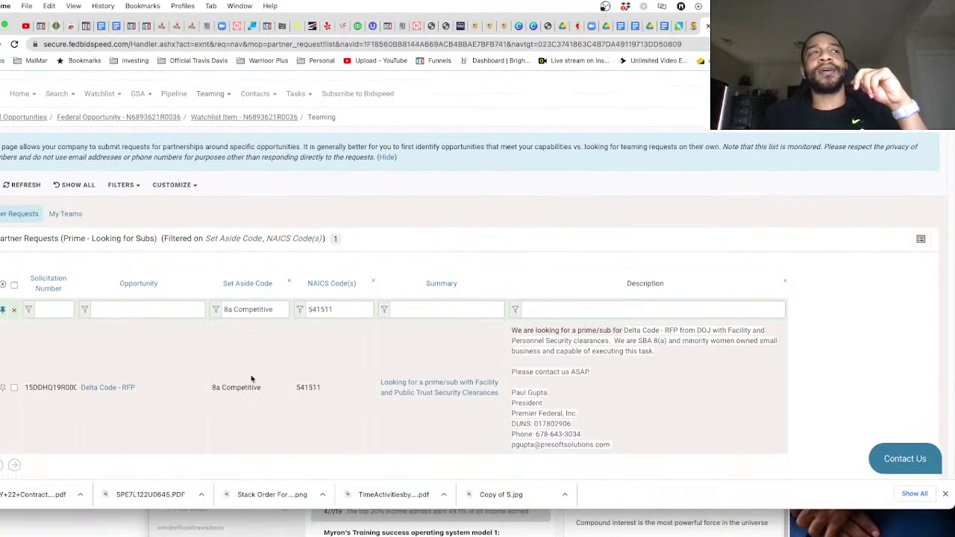
scroll(251, 377, down, 2)
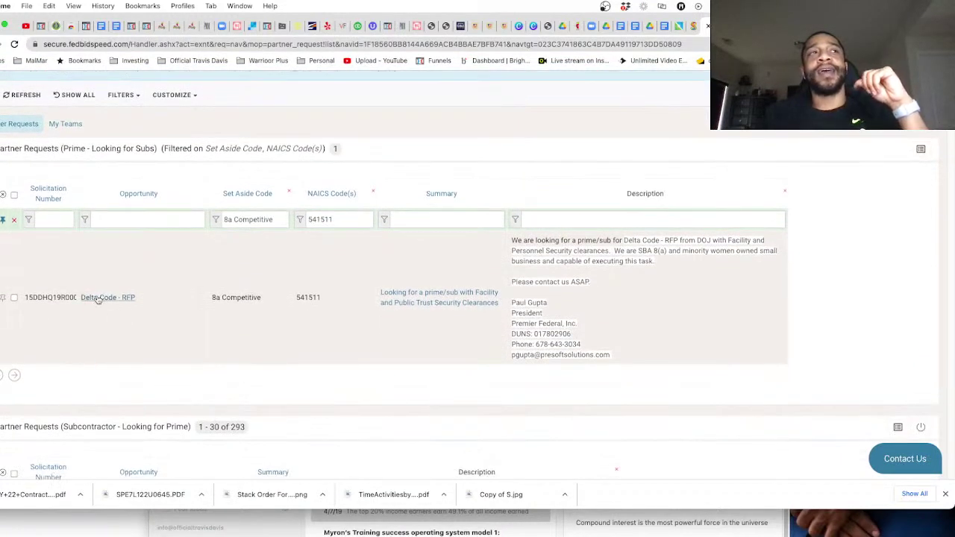
Browse the partner requests from subcontractors looking for a prime, checking their opportunities, summaries and descriptions
scroll(158, 308, down, 5)
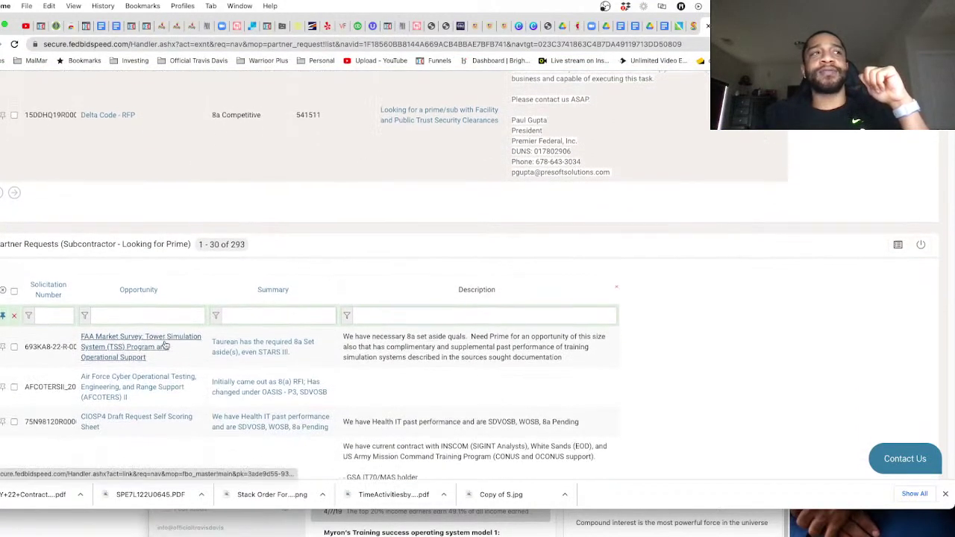
scroll(164, 346, down, 7)
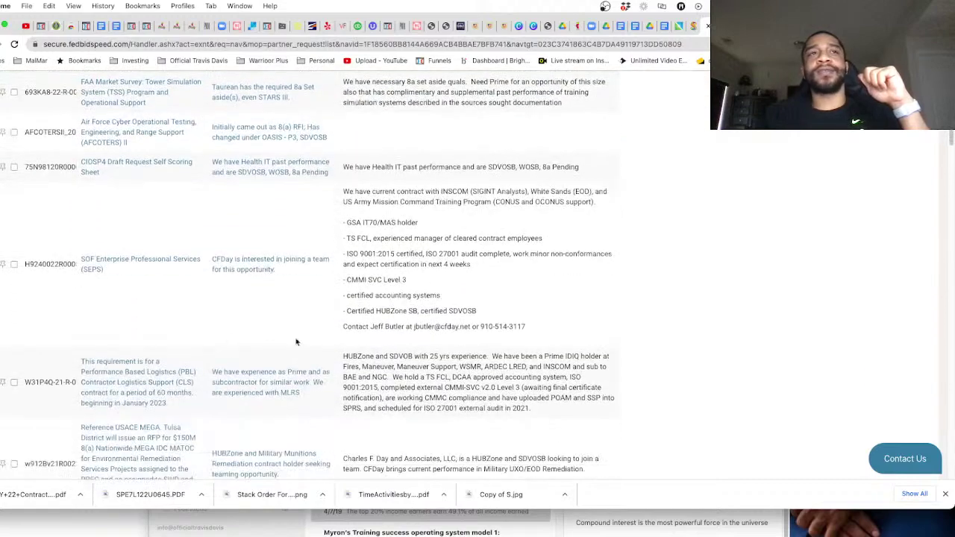
scroll(224, 314, down, 10)
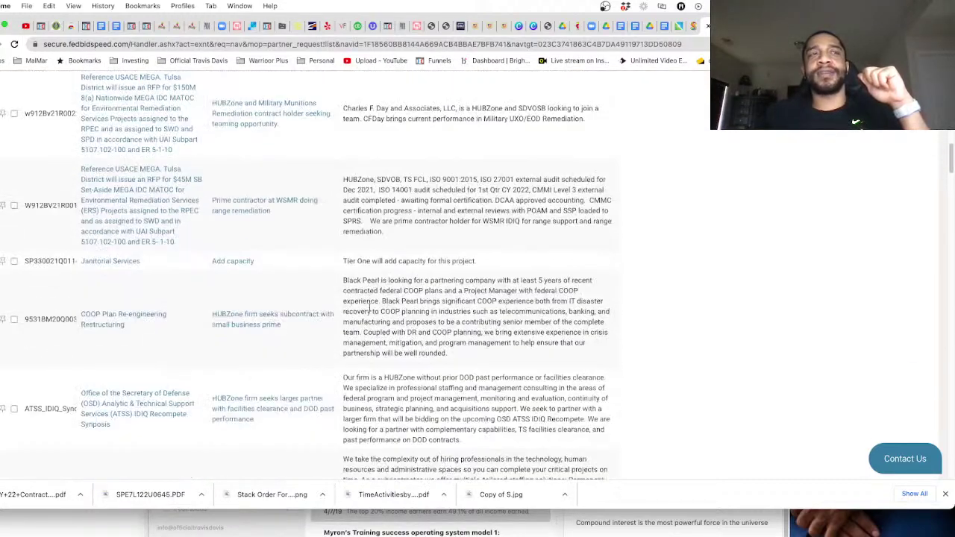
scroll(209, 320, down, 2)
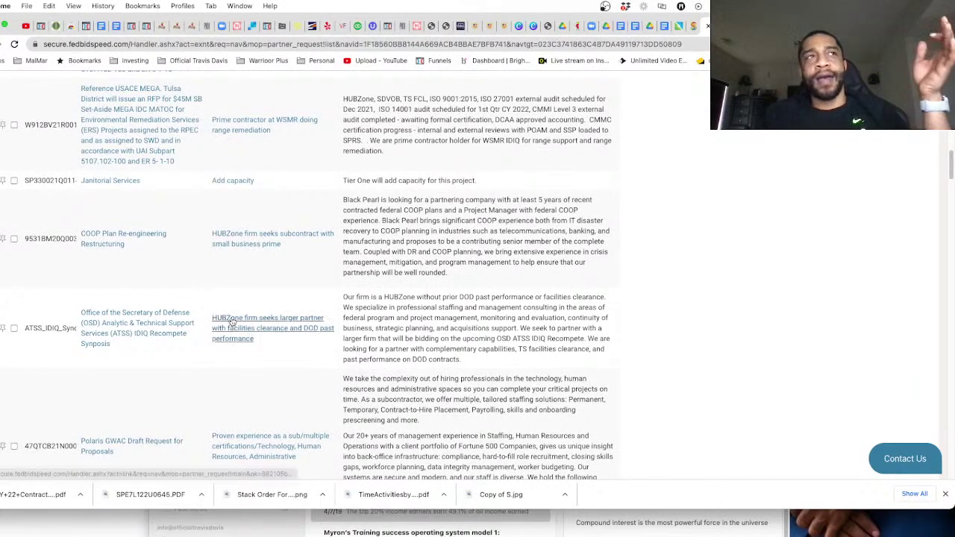
scroll(405, 316, down, 6)
scroll(406, 316, down, 5)
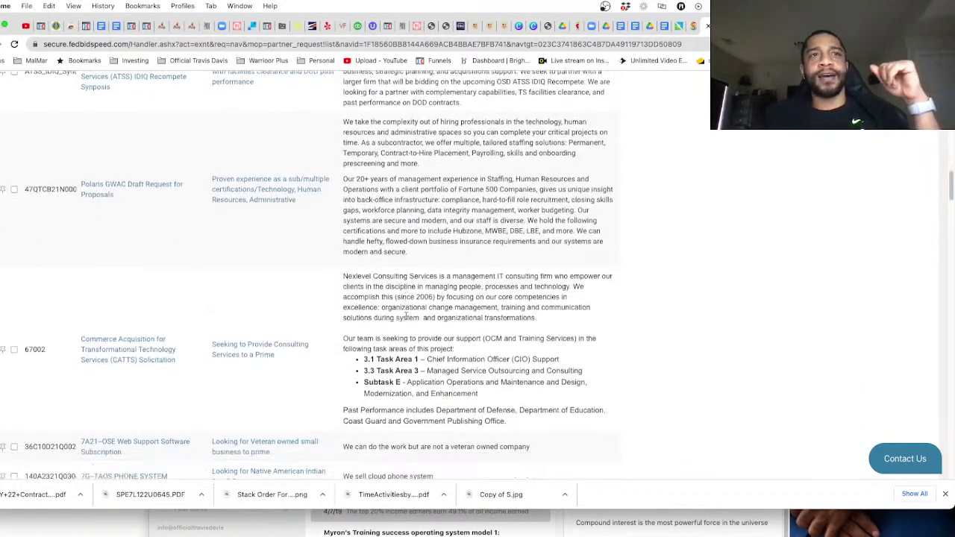
scroll(406, 316, down, 5)
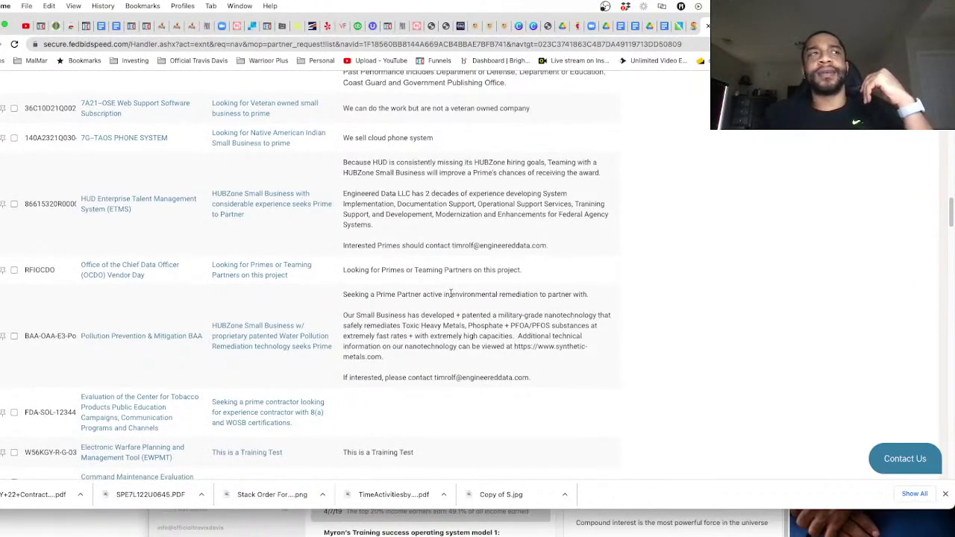
scroll(460, 303, up, 10)
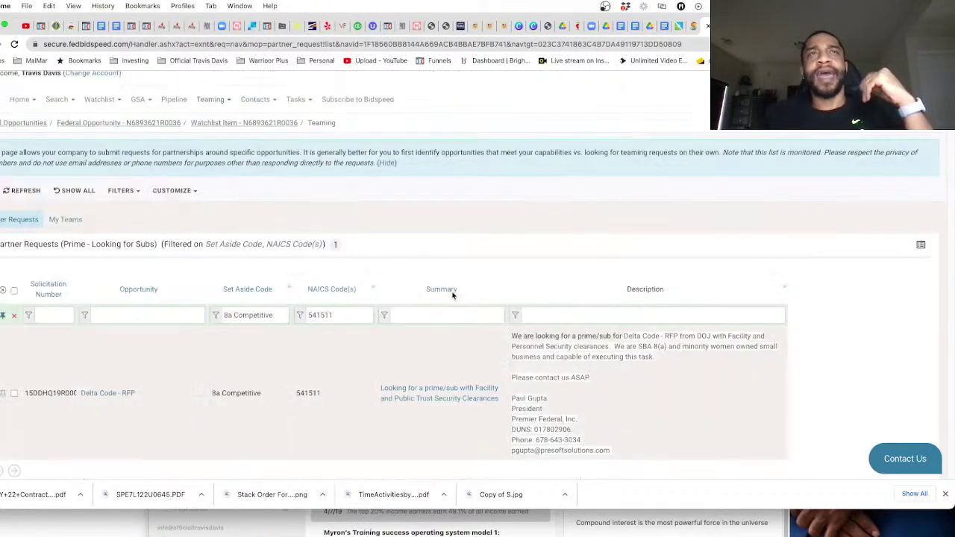
scroll(452, 295, up, 1)
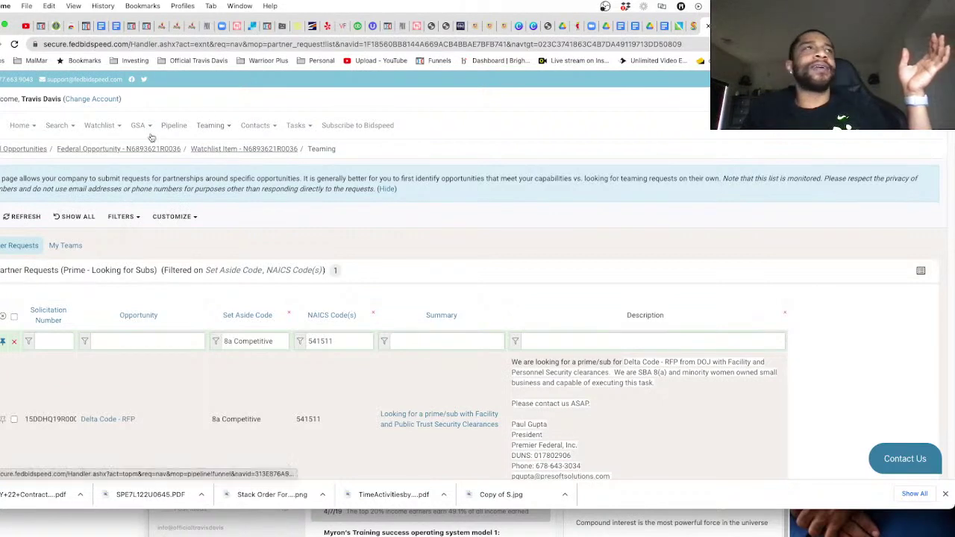
Open the federal opportunities search and filter the list by NAICS code 624229
click(59, 129)
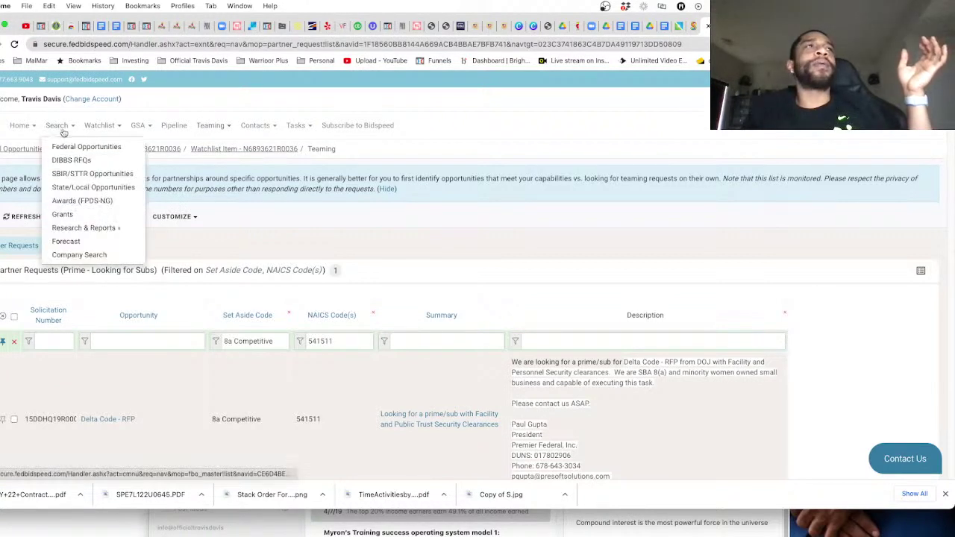
click(93, 152)
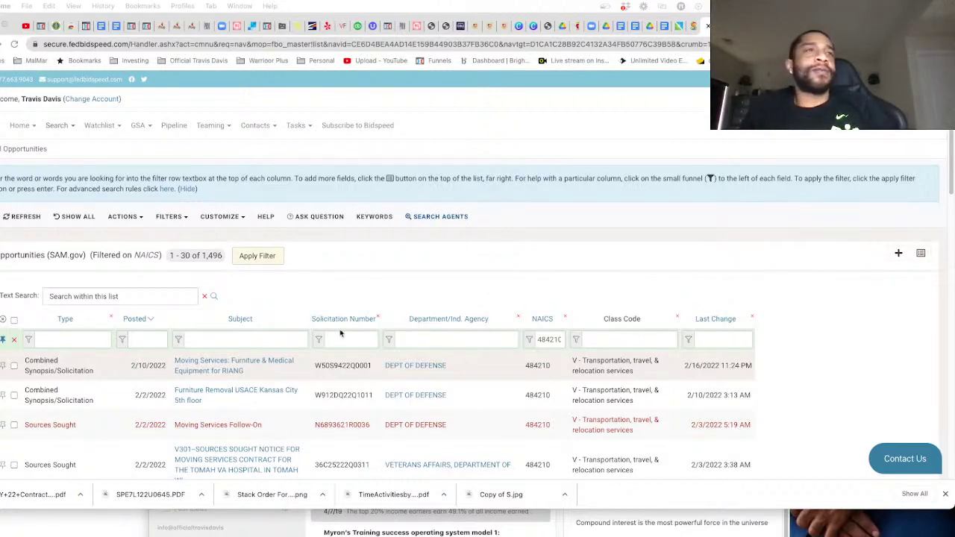
double_click(550, 340)
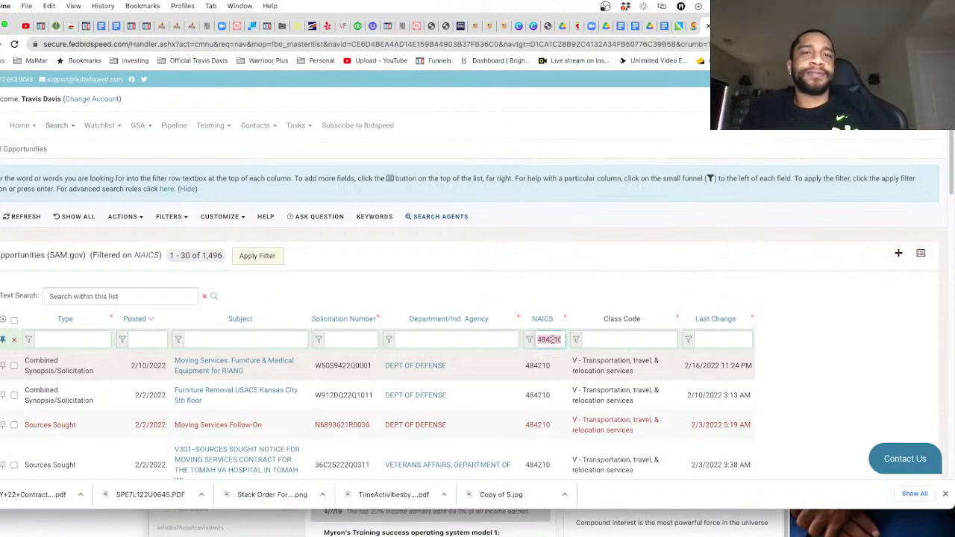
text(524229)
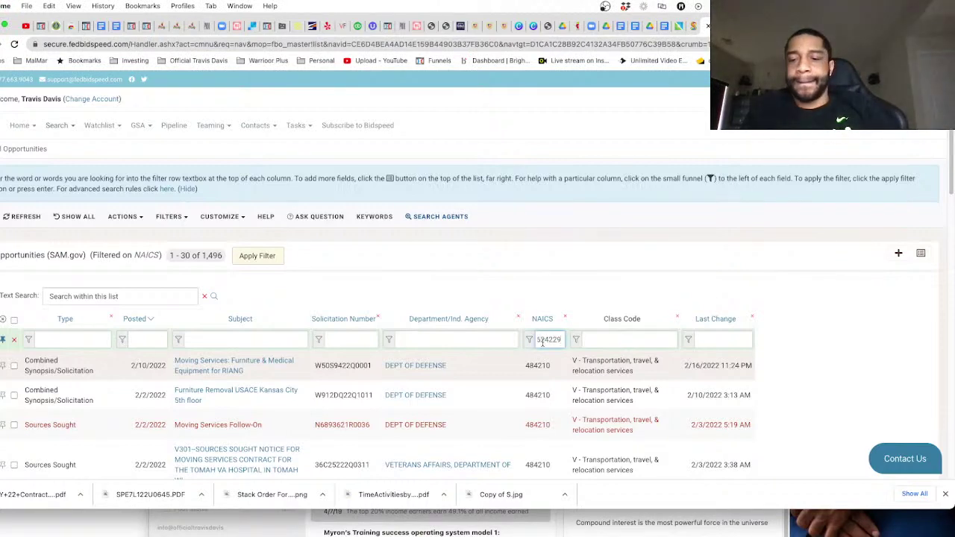
key(Return)
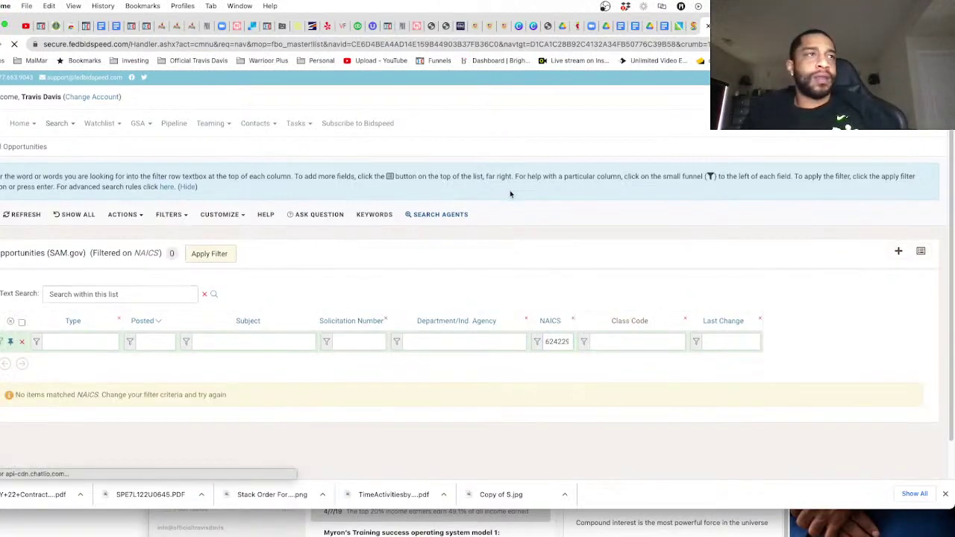
scroll(510, 194, down, 1)
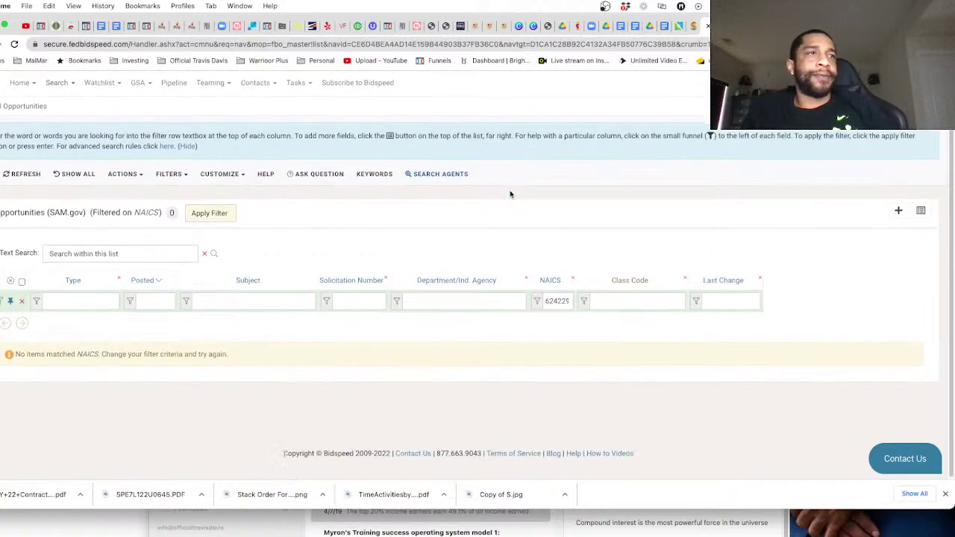
Copy the NAICS code from the filter, switch to SAM.gov and examine the filters offered by its general search
double_click(557, 300)
key(ctrl+c)
click(558, 300)
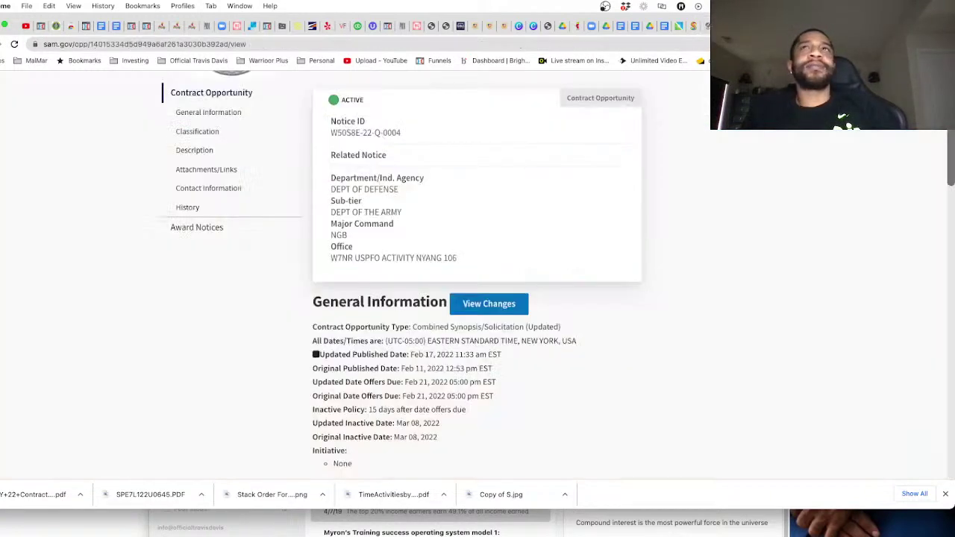
scroll(410, 209, up, 4)
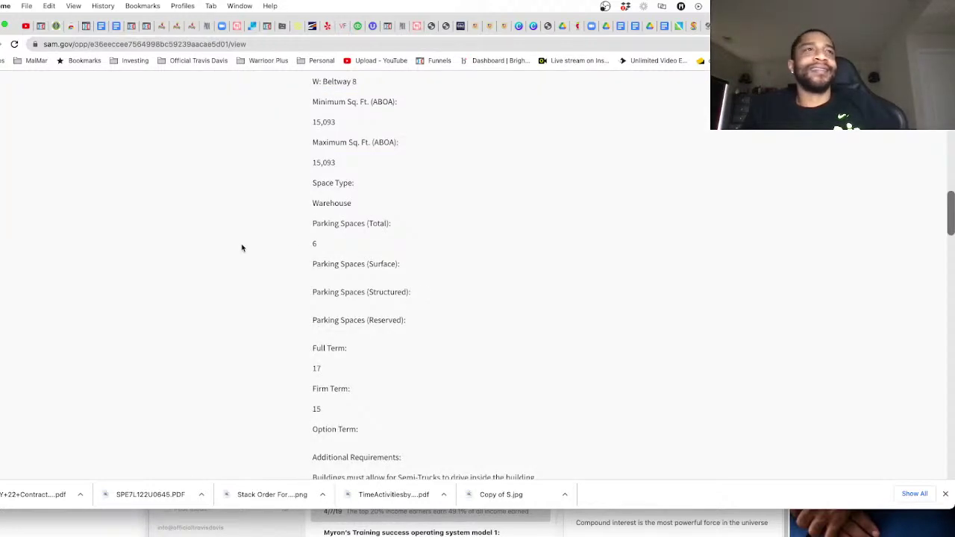
scroll(241, 247, up, 10)
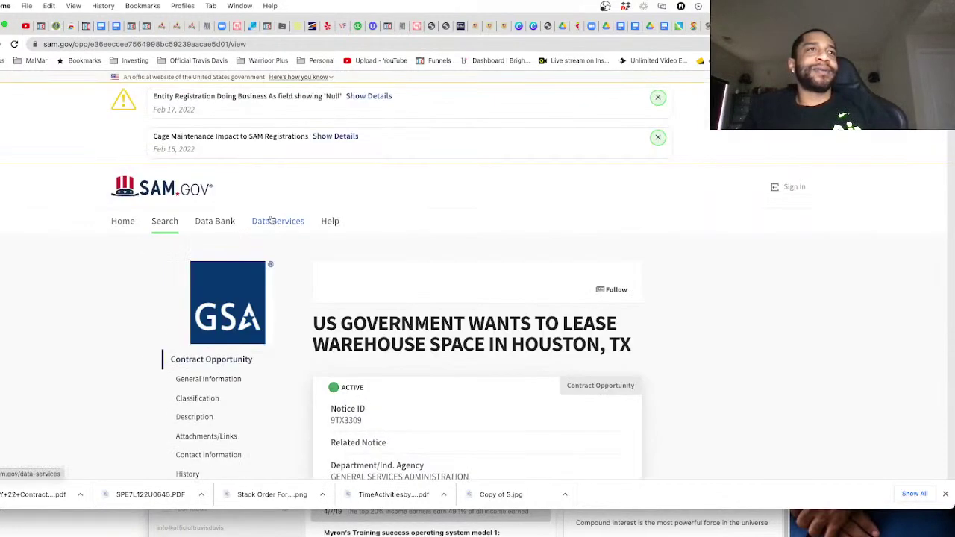
click(170, 229)
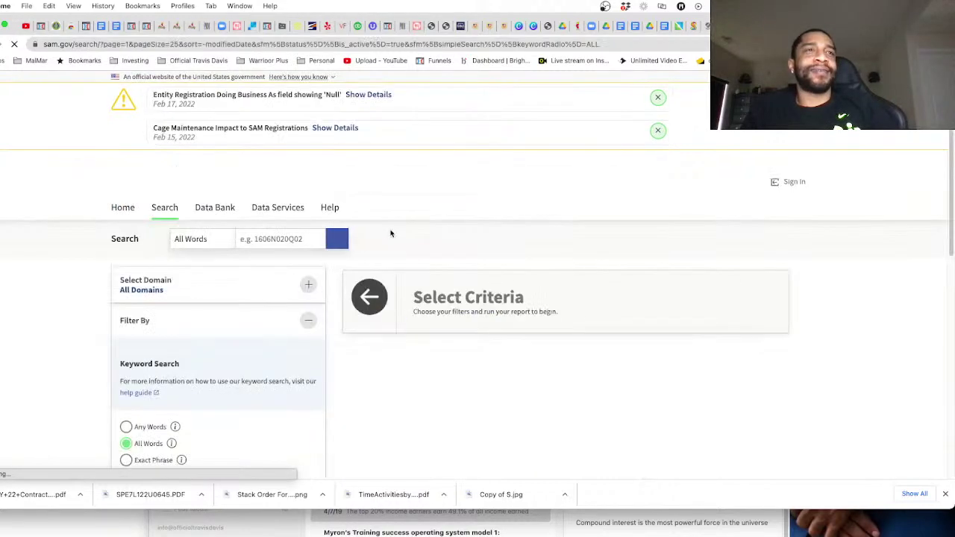
scroll(180, 371, down, 3)
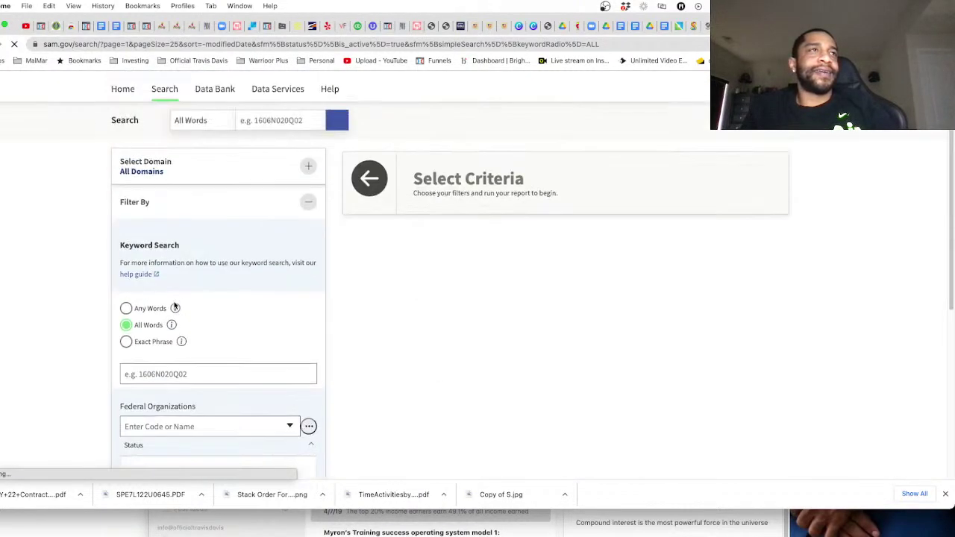
scroll(175, 308, down, 3)
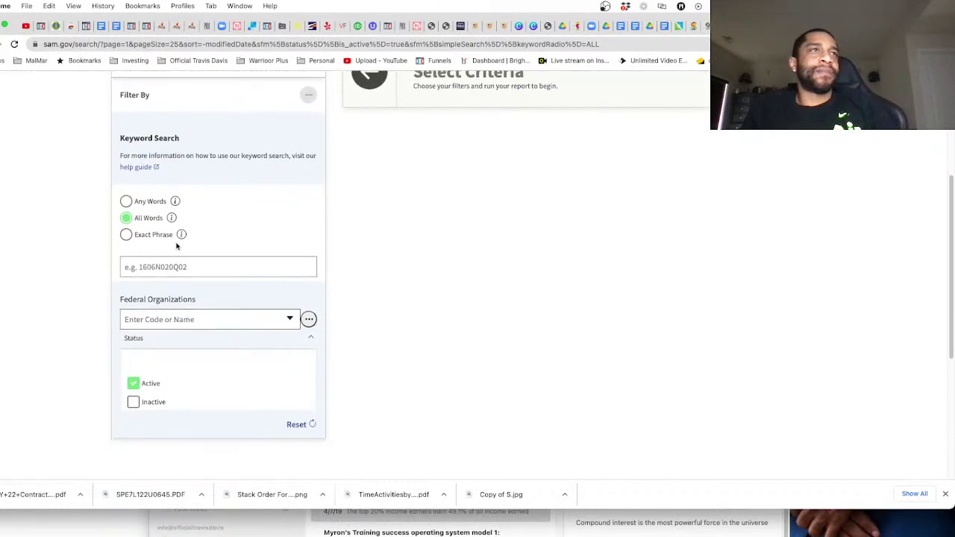
scroll(176, 247, up, 6)
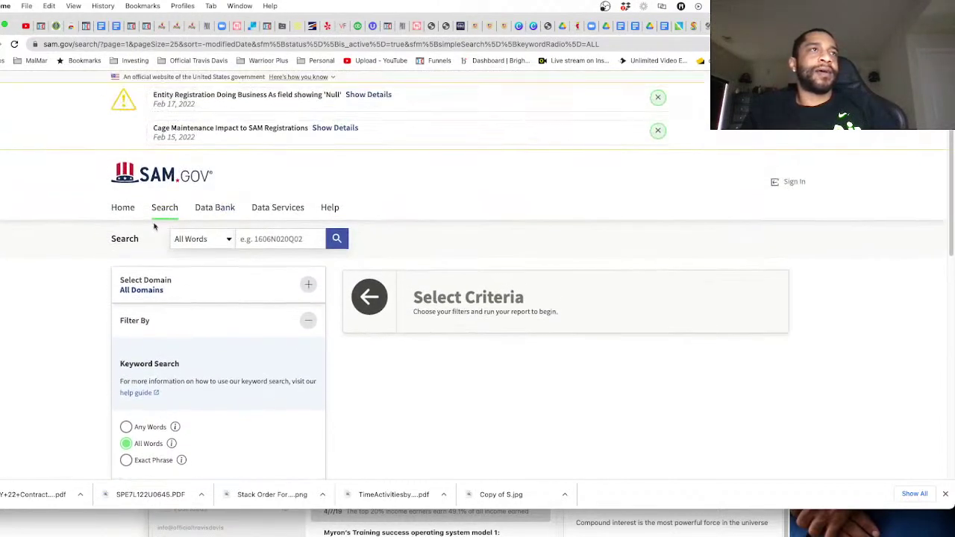
Go to the SAM.gov home page and open the advanced search for Contract Opportunities
click(123, 208)
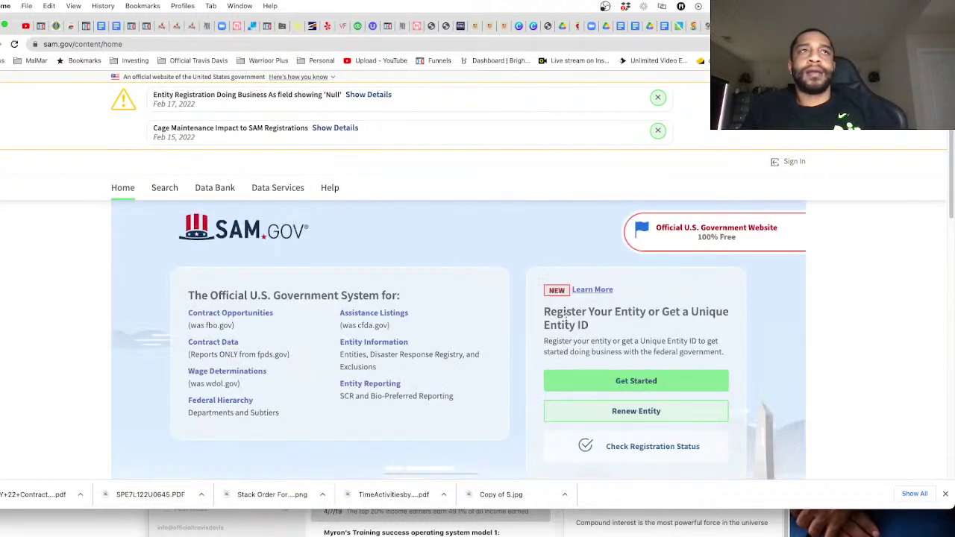
click(238, 314)
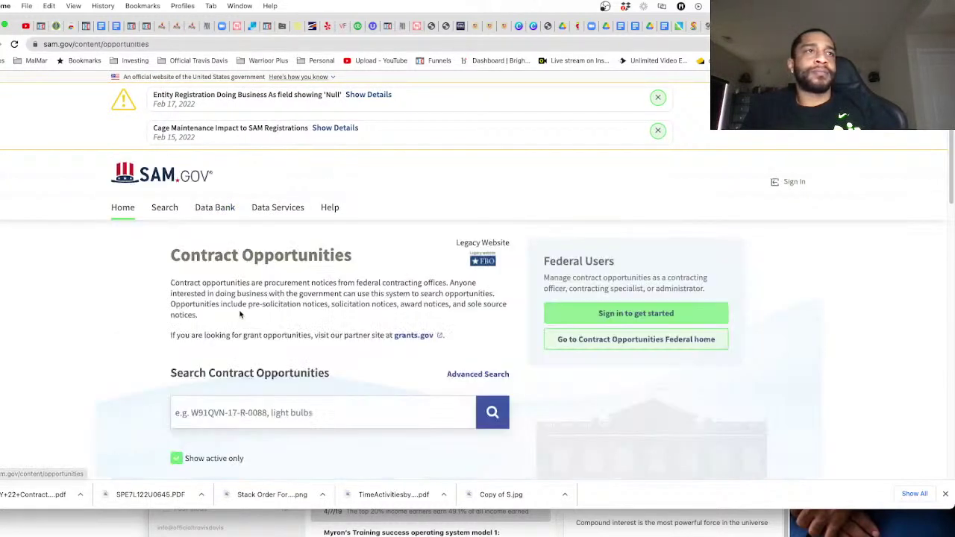
click(457, 376)
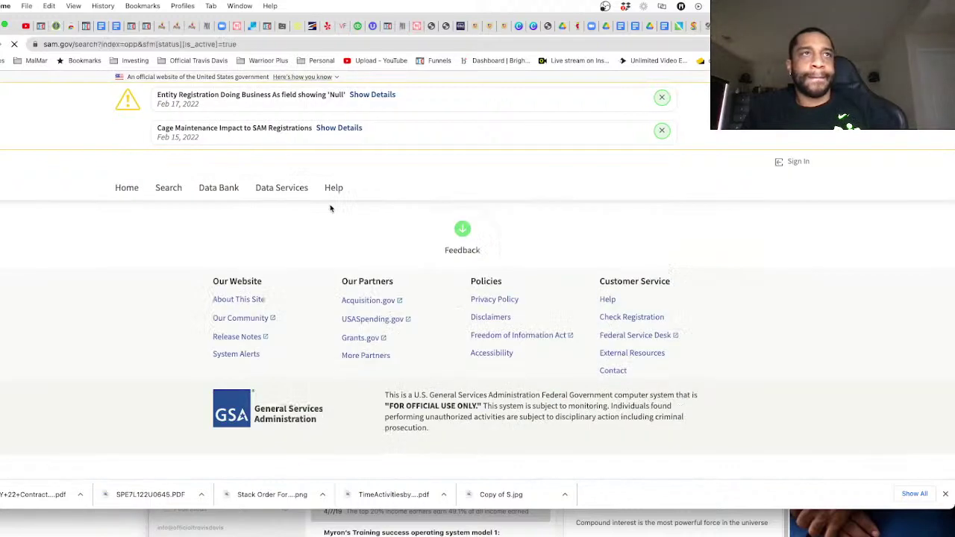
scroll(222, 360, down, 3)
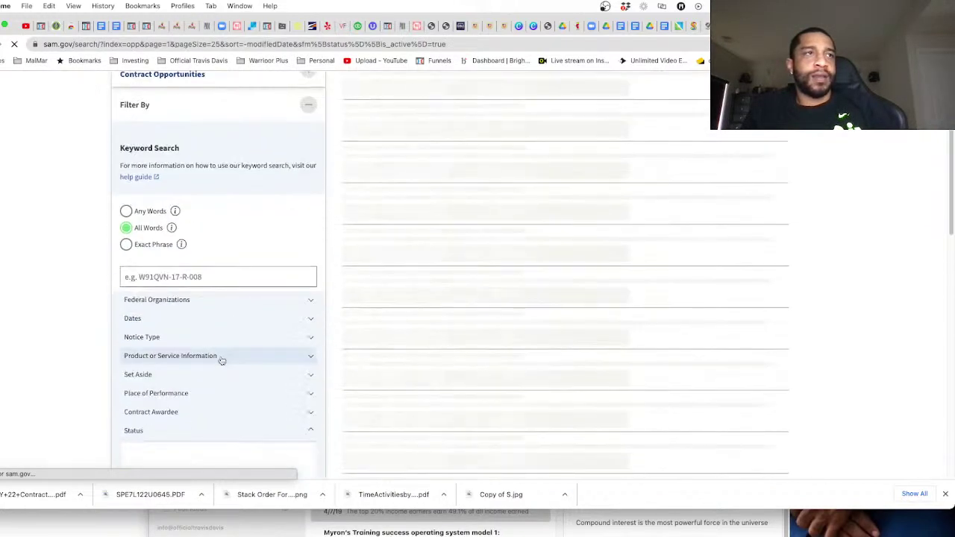
Try to filter the contract opportunities by a NAICS code beginning with 6242 under Product or Service Information
click(182, 356)
click(186, 406)
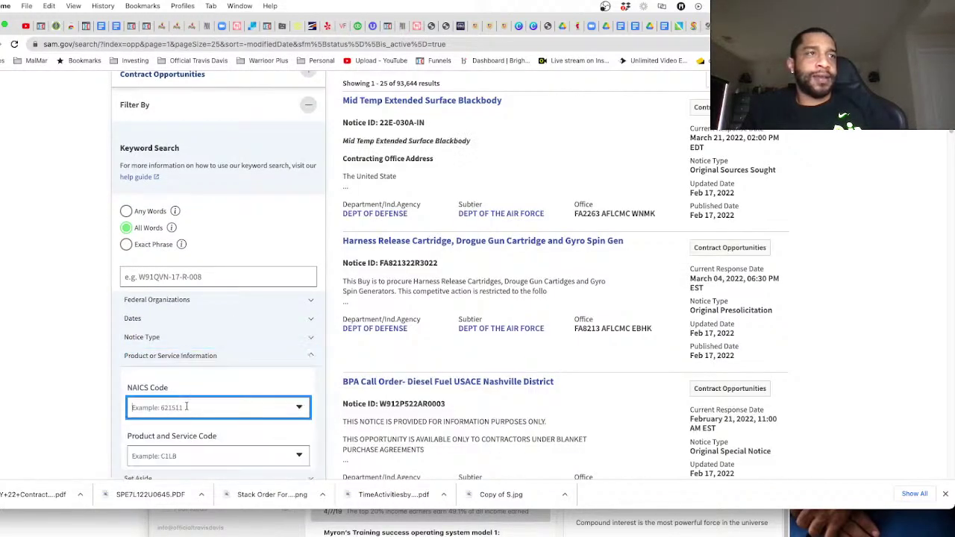
key(ctrl+v)
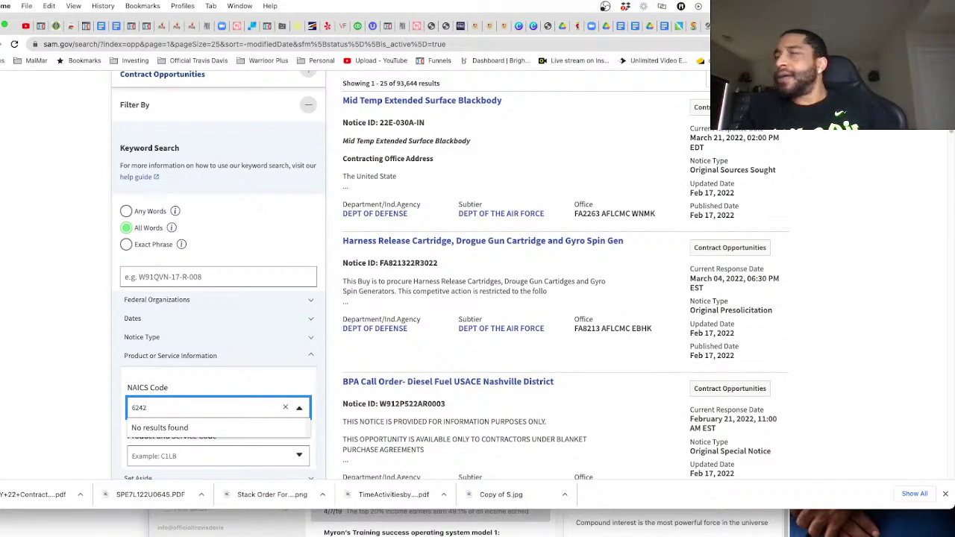
click(329, 379)
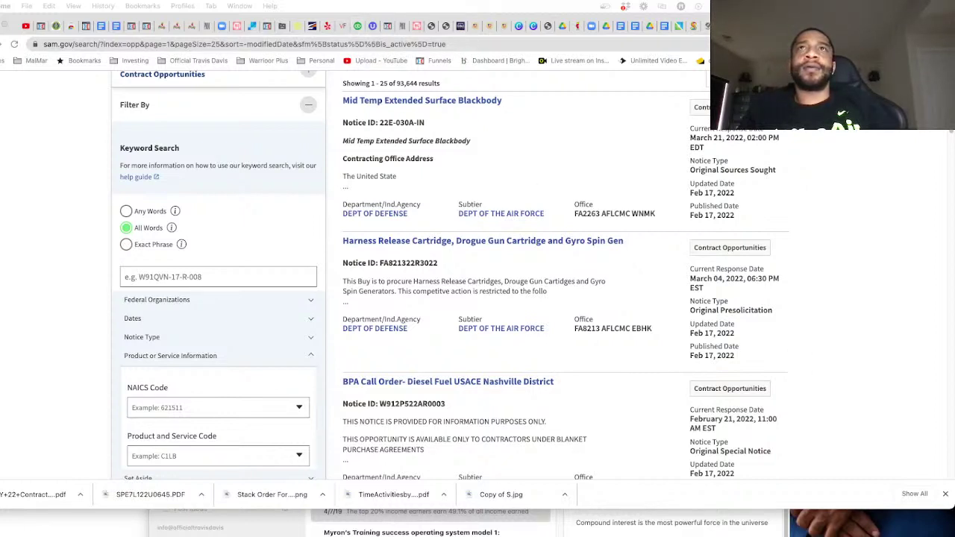
Switch back to the Bidspeed federal opportunities list and filter it by NAICS code 624221
key(super+Tab)
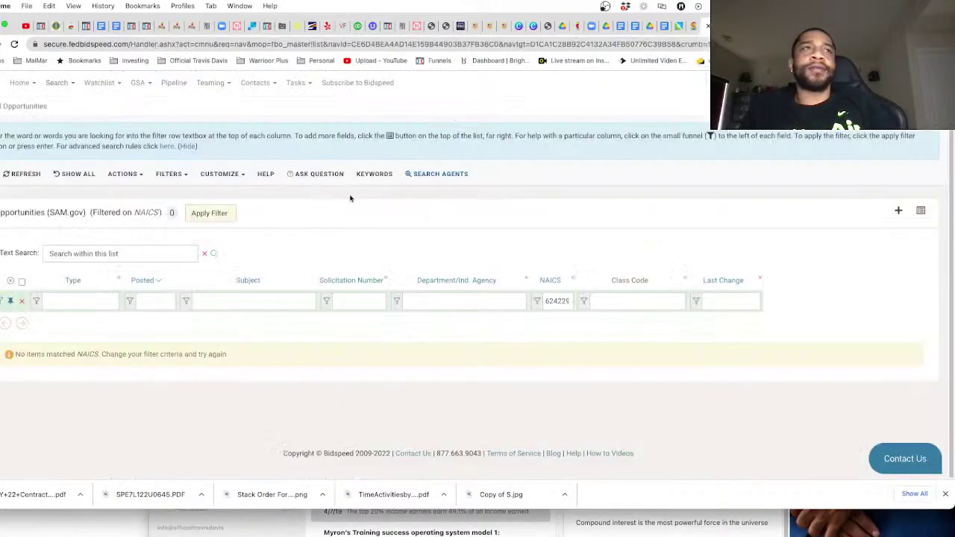
click(557, 300)
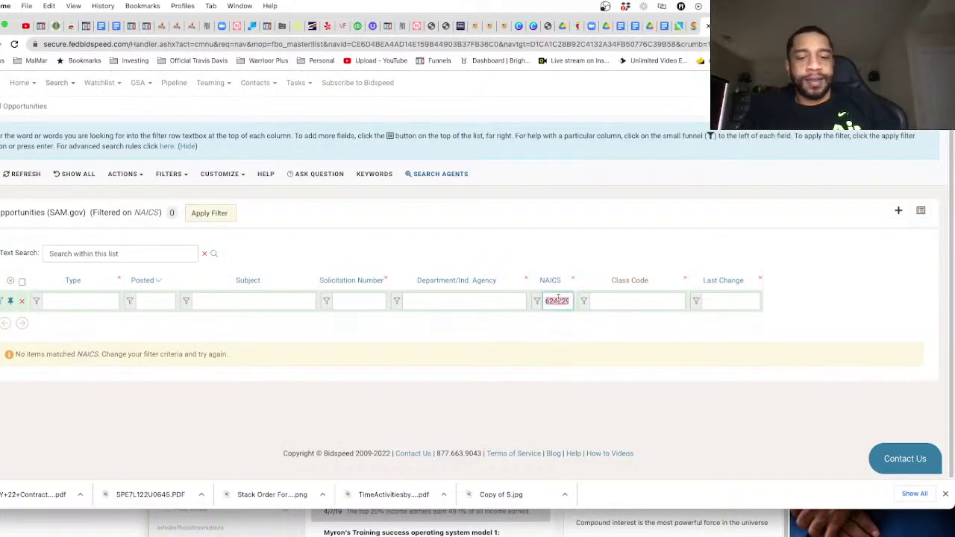
key(Return)
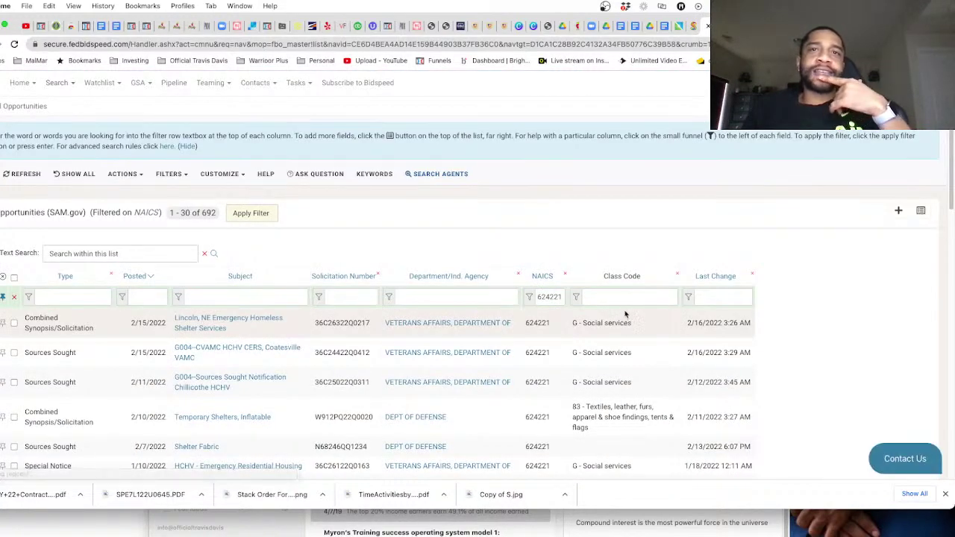
Browse the NAICS 624221 opportunities, examining their notice types, posting dates, subjects and agencies
scroll(626, 317, down, 2)
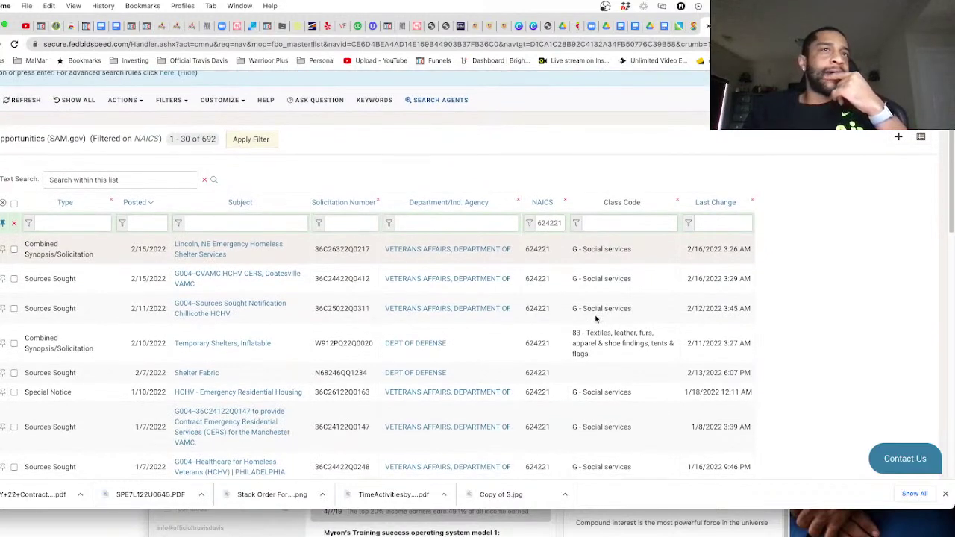
scroll(596, 318, down, 2)
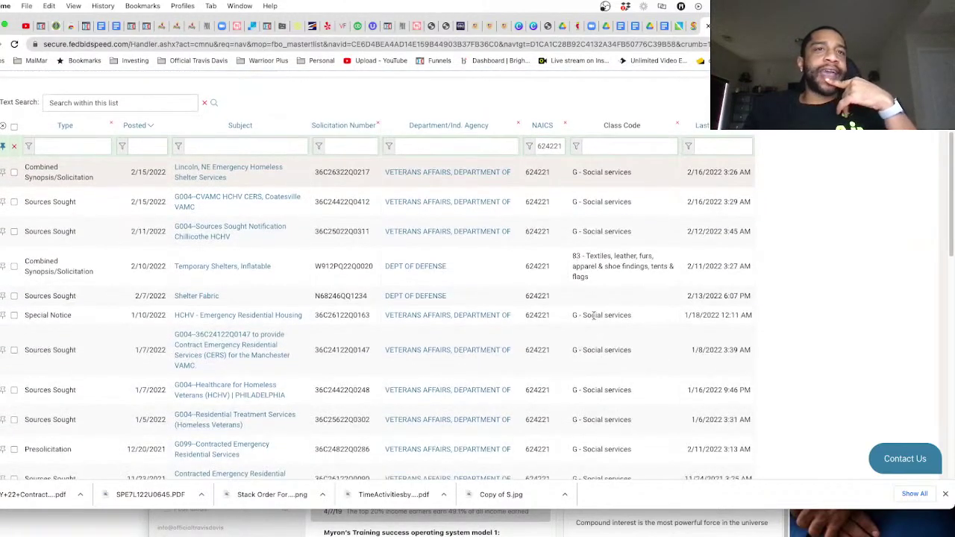
scroll(594, 317, down, 4)
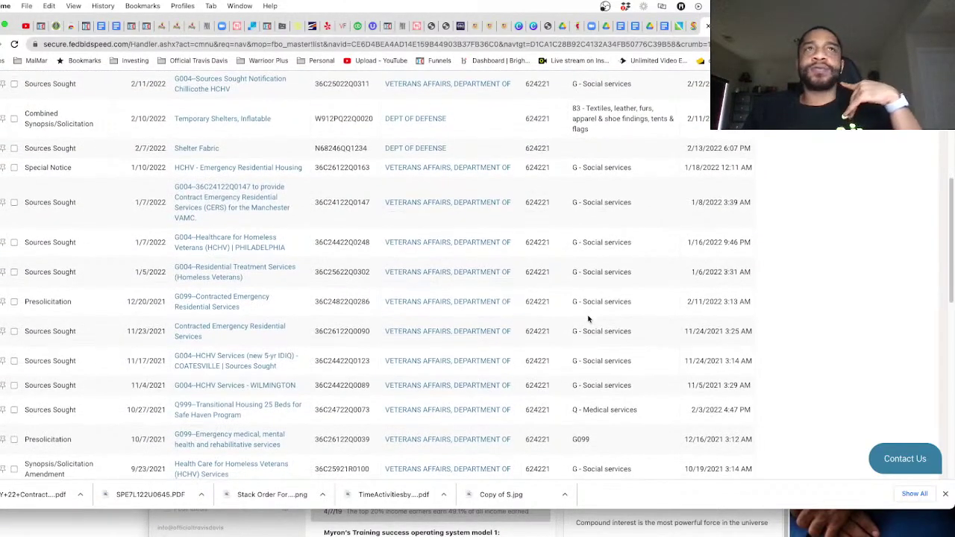
scroll(497, 302, down, 4)
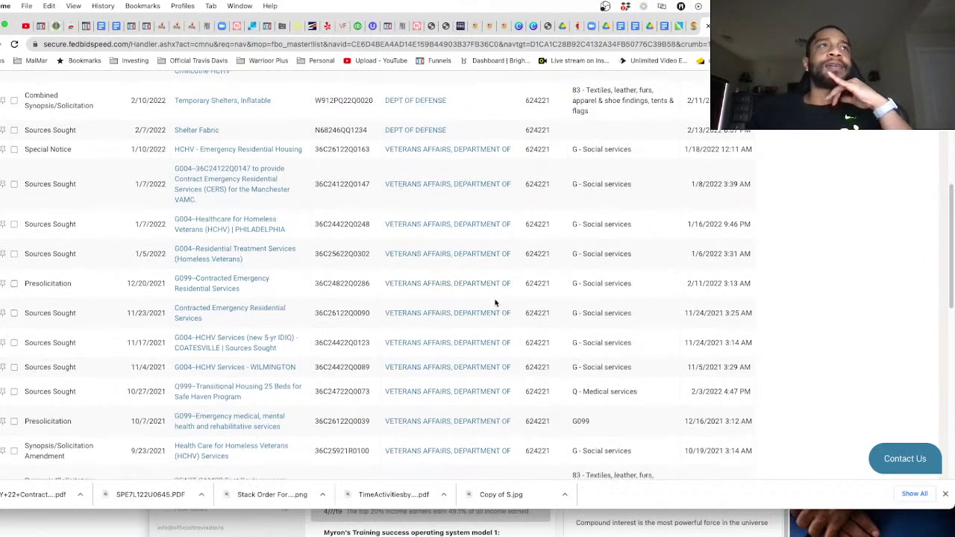
scroll(485, 300, down, 4)
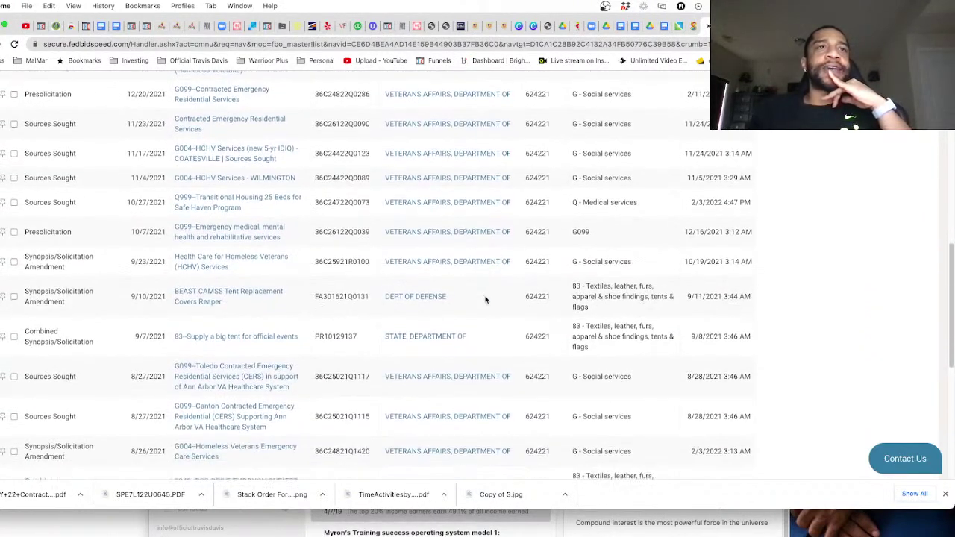
scroll(483, 298, down, 2)
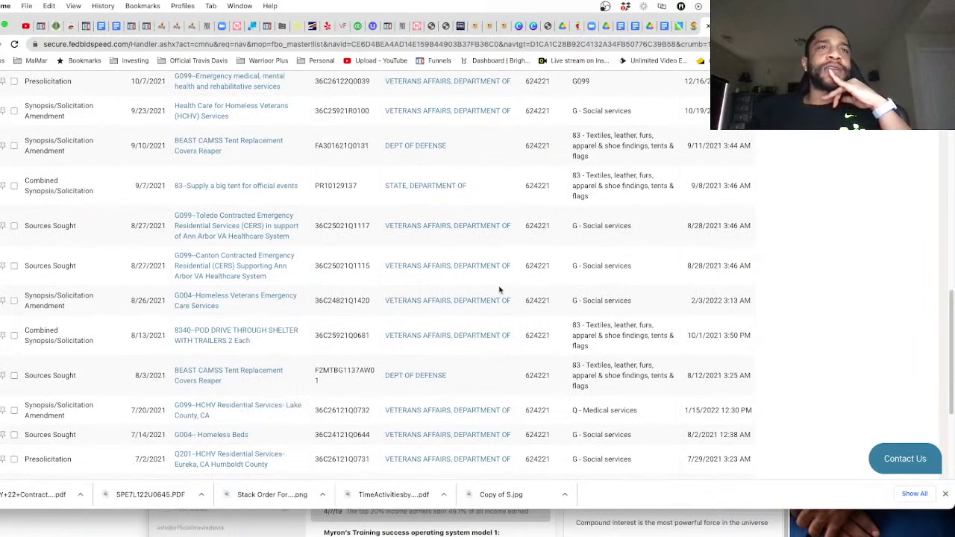
scroll(498, 289, up, 6)
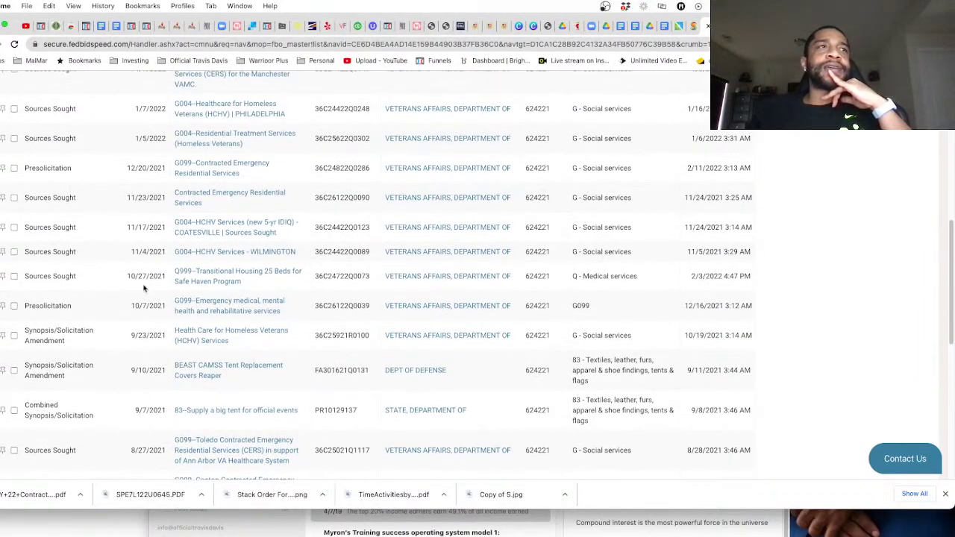
scroll(149, 238, up, 4)
scroll(136, 289, up, 1)
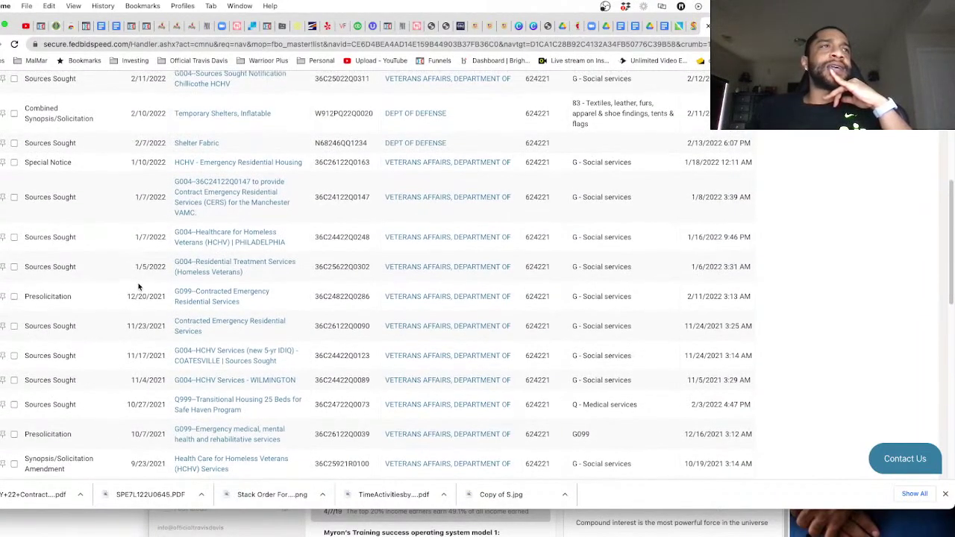
scroll(137, 283, down, 1)
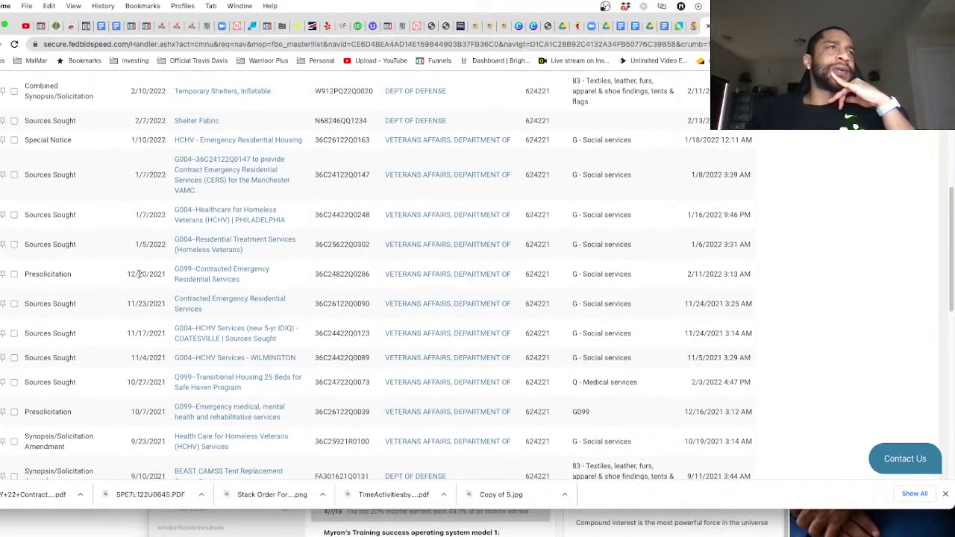
scroll(54, 219, up, 7)
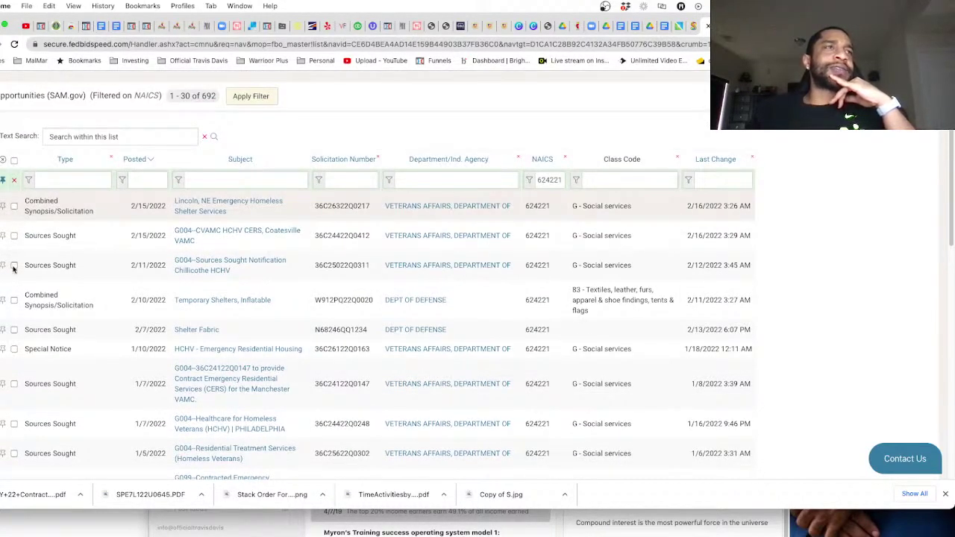
scroll(28, 293, down, 1)
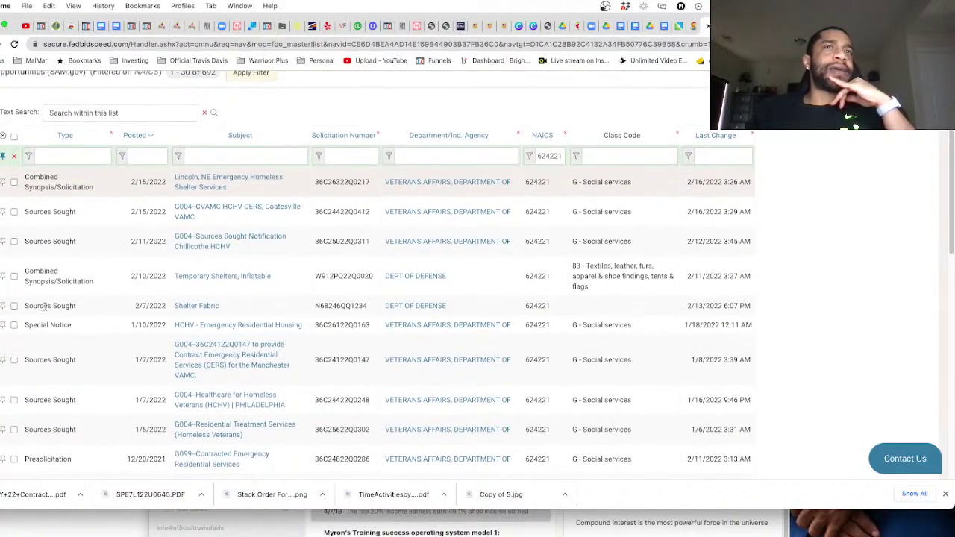
scroll(60, 339, down, 4)
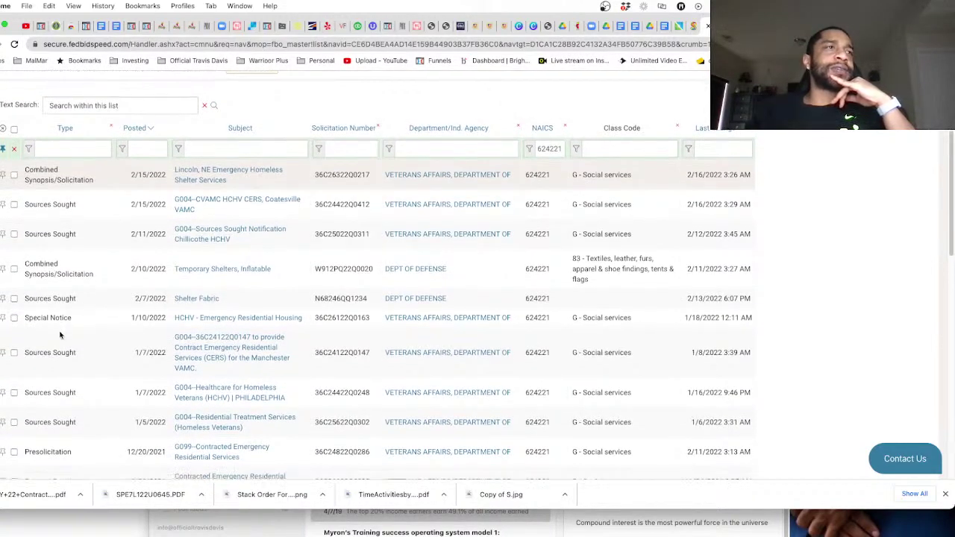
Look through the older NAICS 624221 opportunities down to the end of the list, including the BEAST CAMSS tent and homeless beds notices
scroll(59, 351, down, 8)
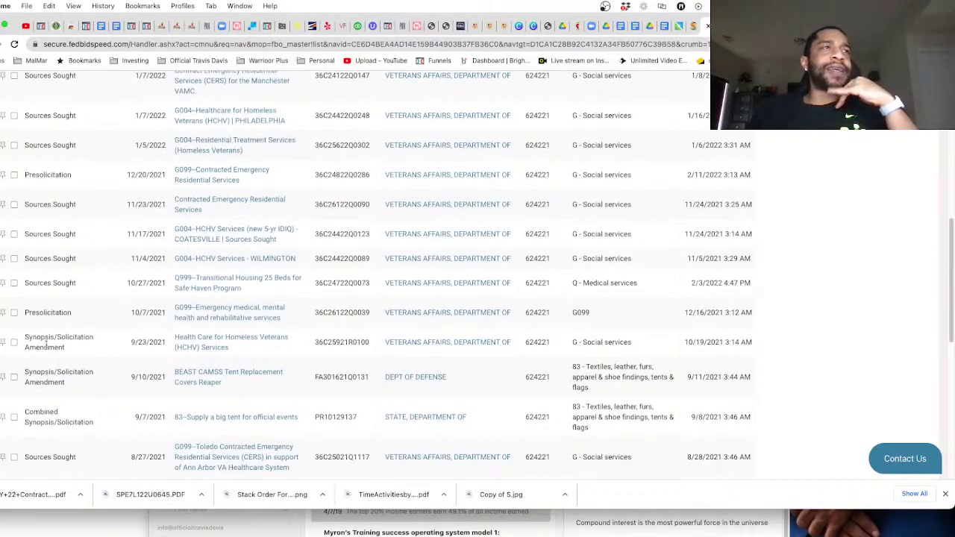
scroll(47, 362, down, 1)
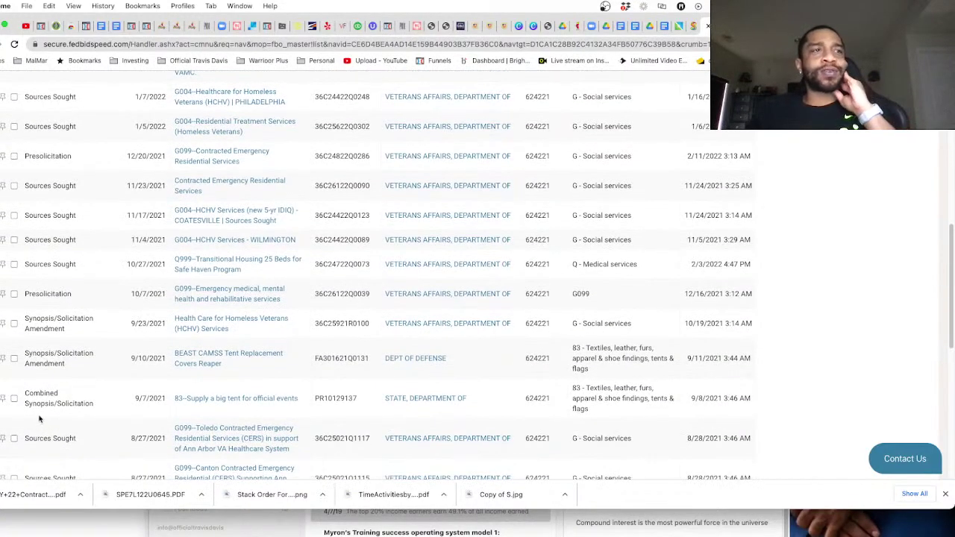
scroll(45, 426, down, 3)
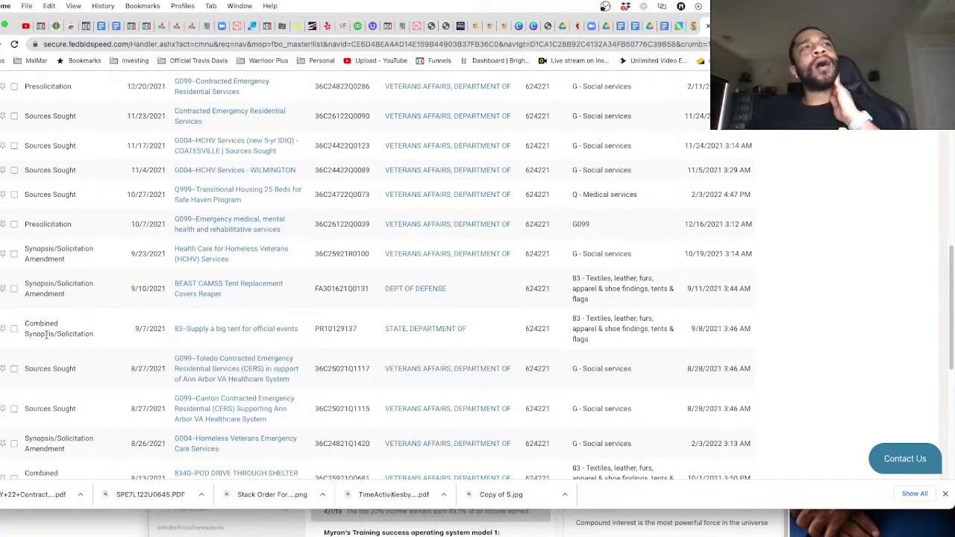
scroll(92, 331, down, 3)
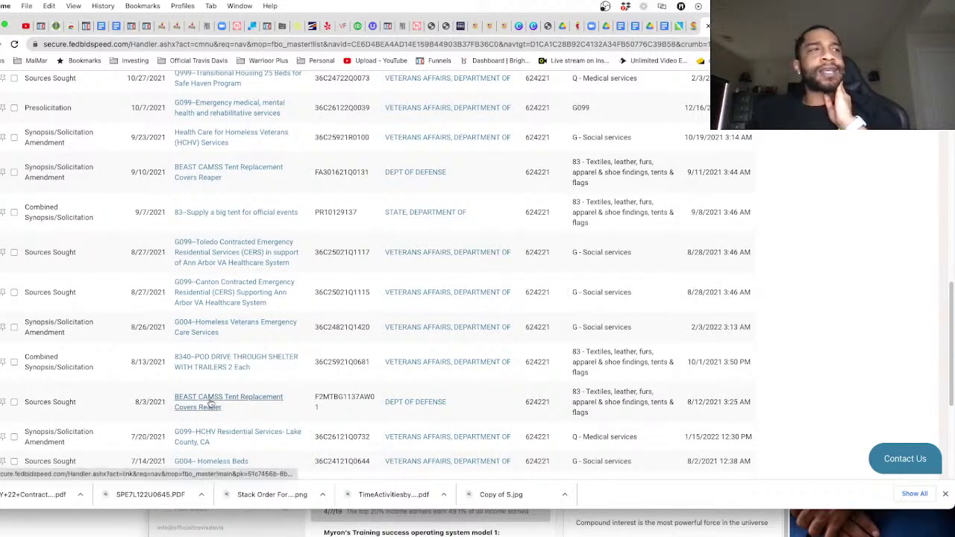
mouse_move(198, 404)
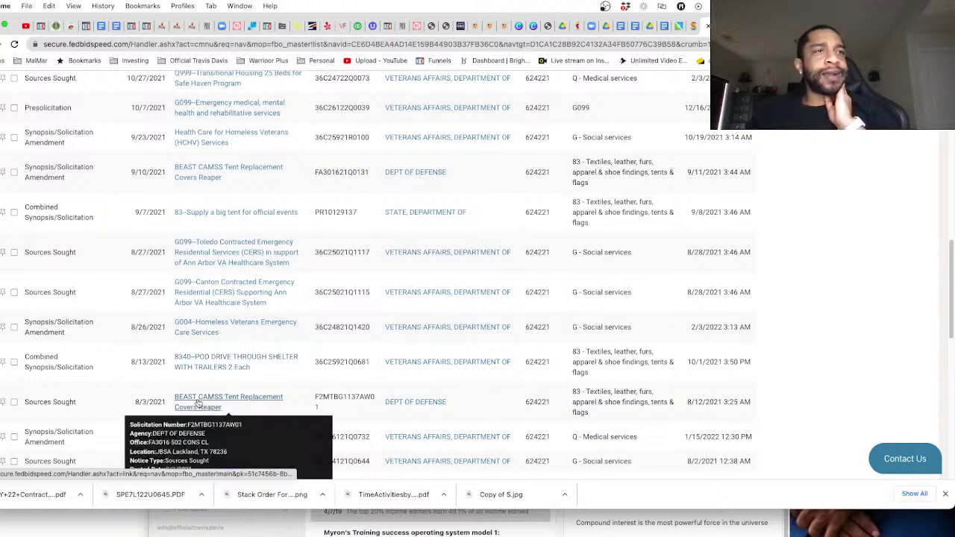
scroll(202, 388, down, 5)
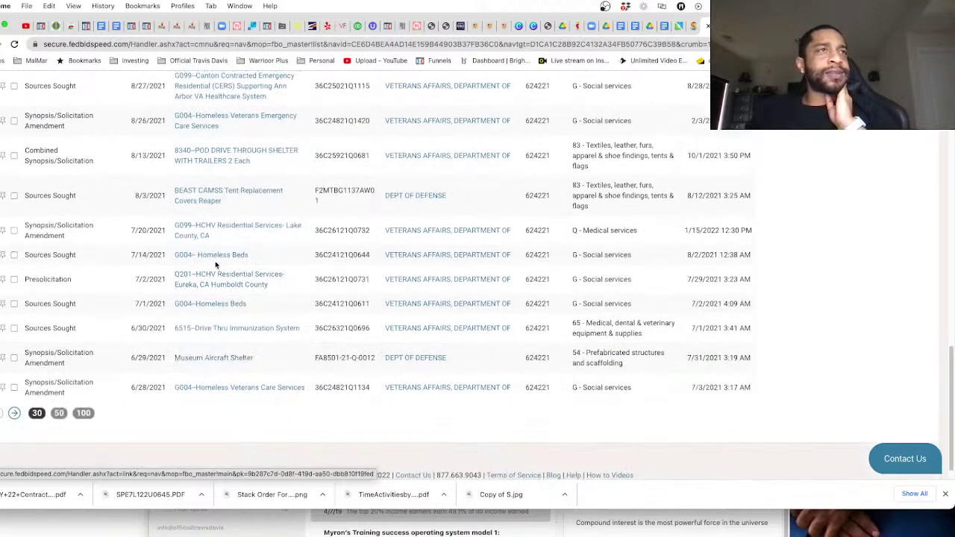
mouse_move(215, 256)
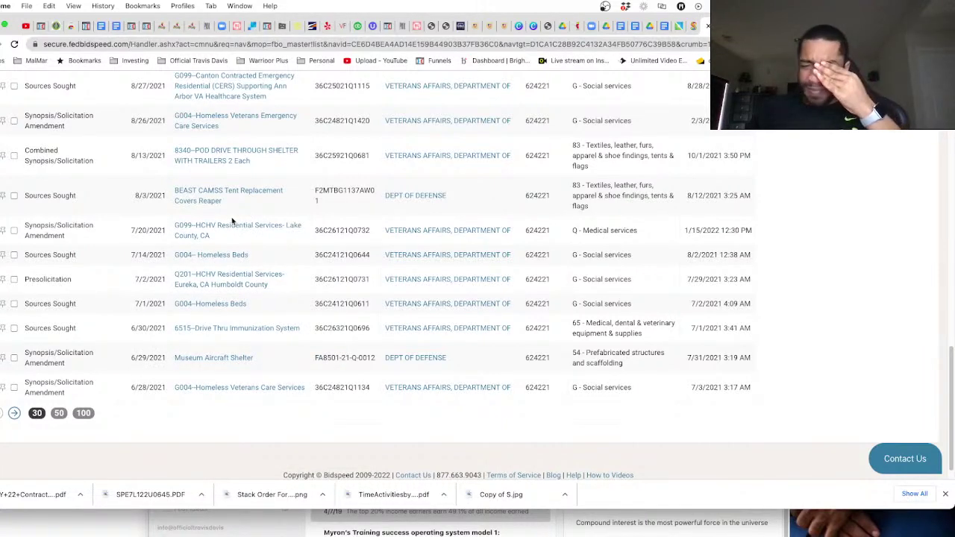
mouse_move(230, 226)
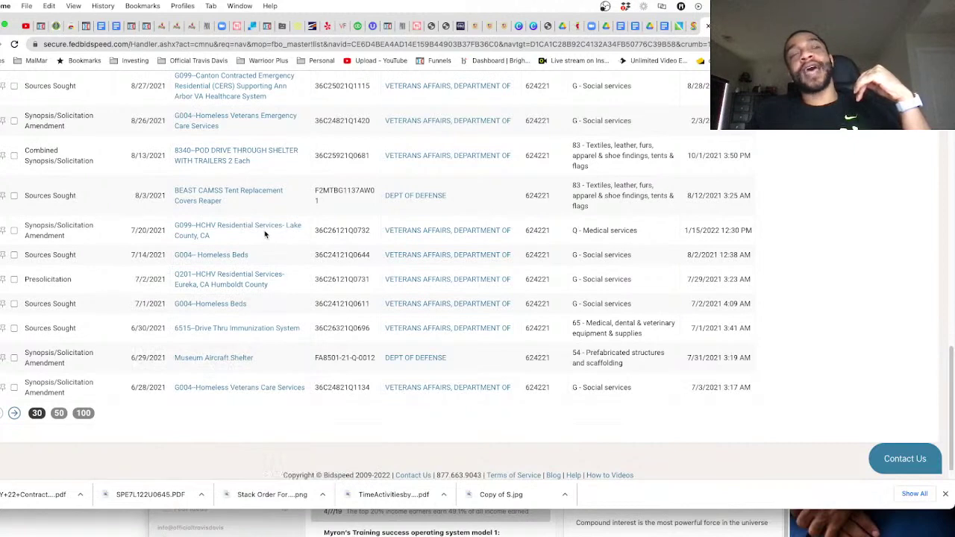
scroll(269, 237, up, 1)
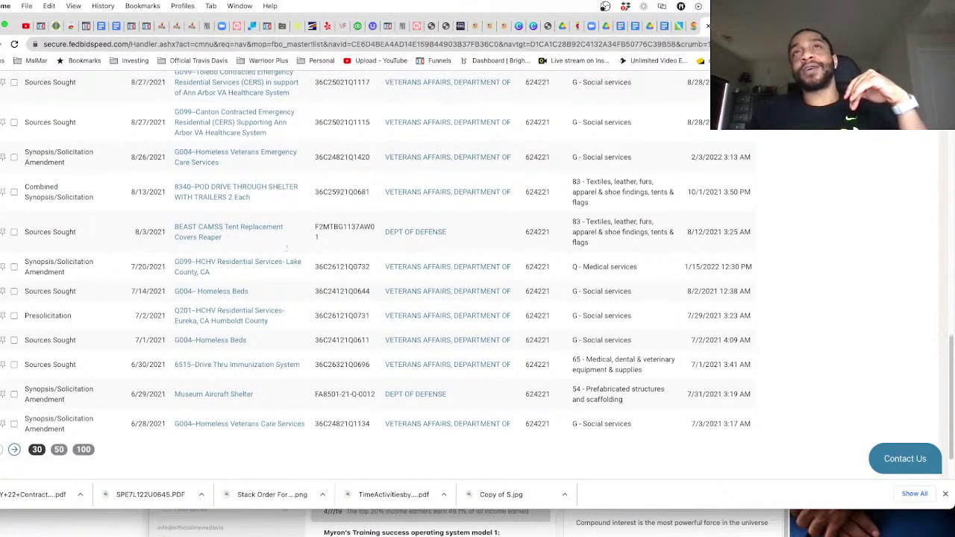
Switch to the Contracted Catering Service notice on SAM.gov and examine its contracting office address and points of contact
key(ctrl+Tab)
scroll(533, 312, down, 20)
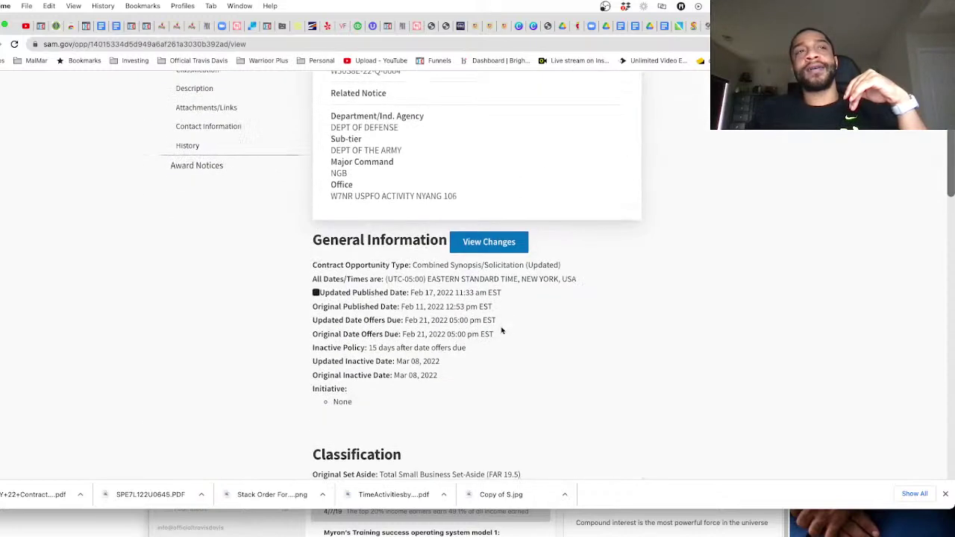
scroll(452, 303, down, 2)
scroll(453, 303, up, 6)
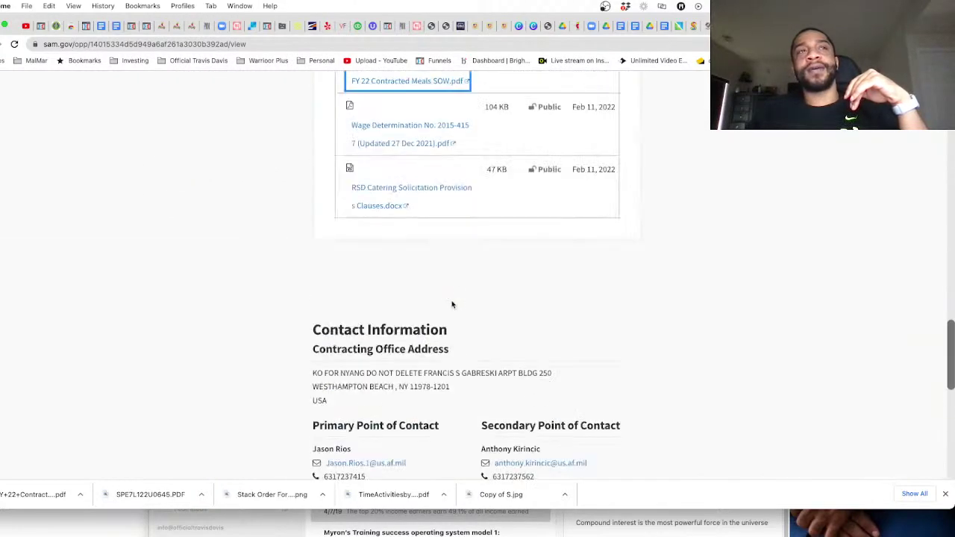
drag(307, 370, 394, 387)
click(449, 378)
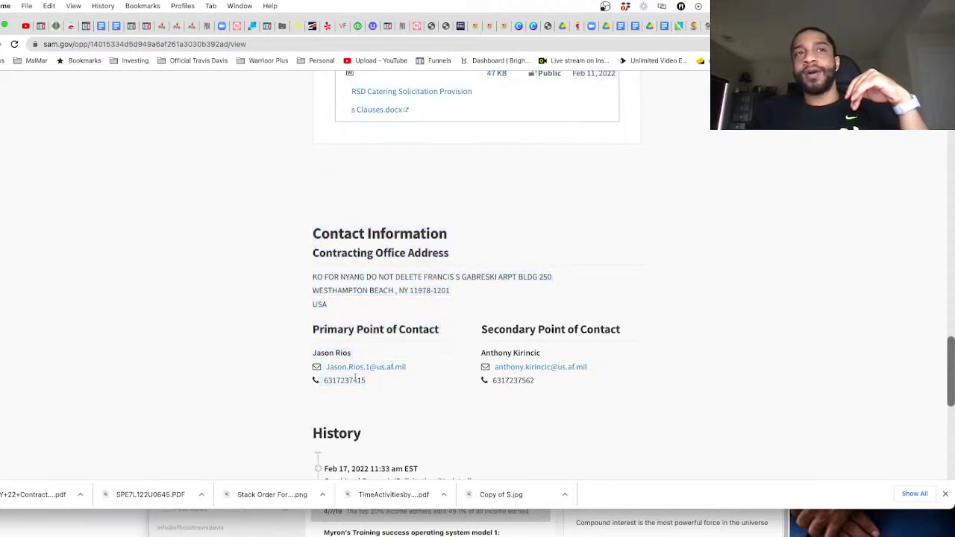
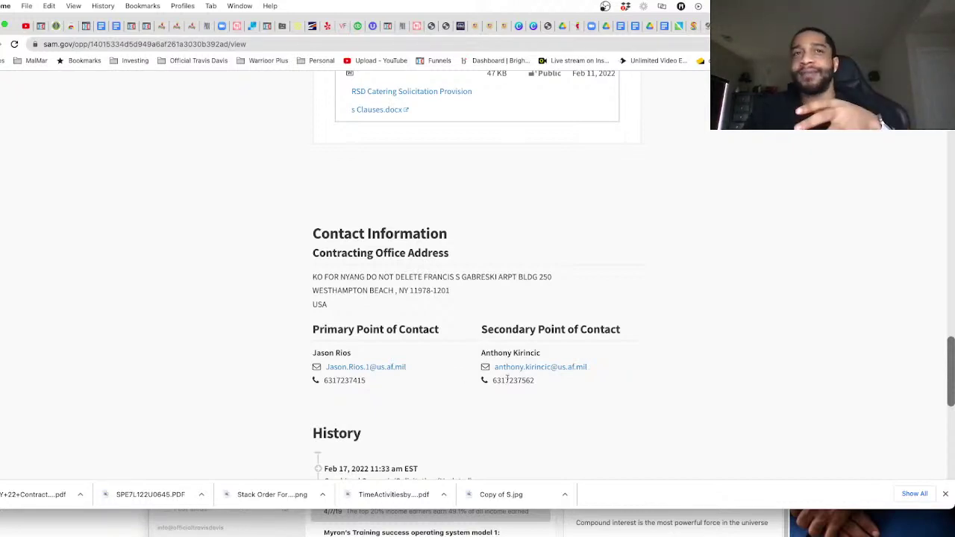
Review the catering notice's general information, description and attachments
scroll(568, 385, up, 10)
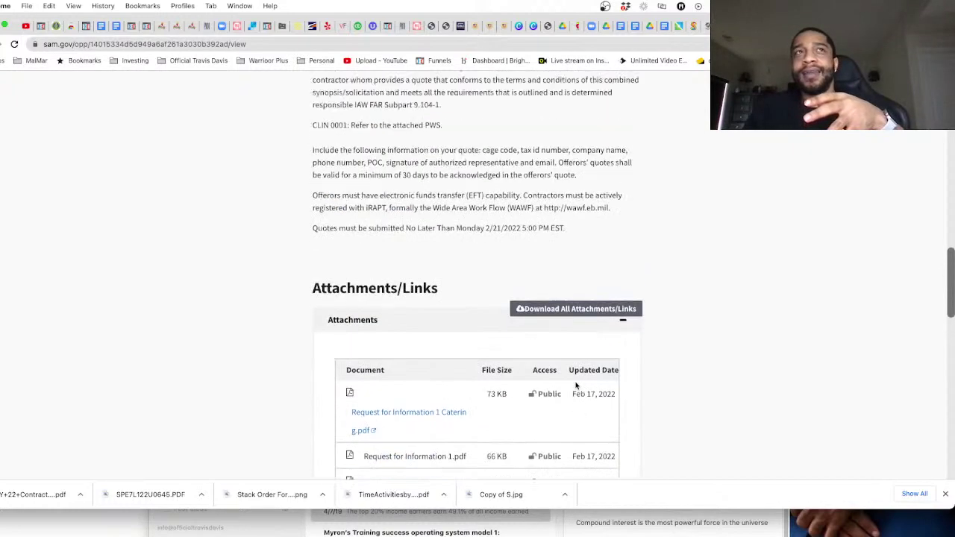
scroll(575, 382, up, 5)
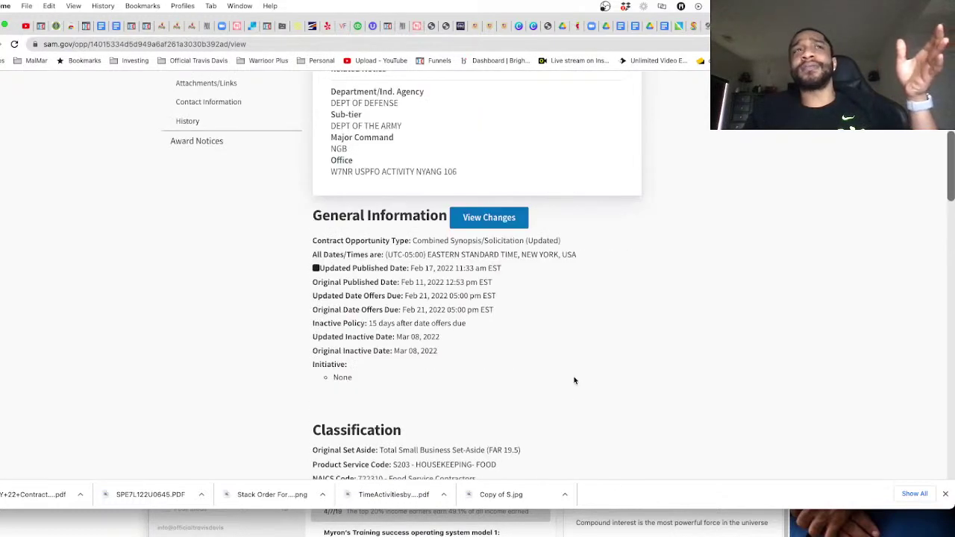
scroll(574, 381, up, 5)
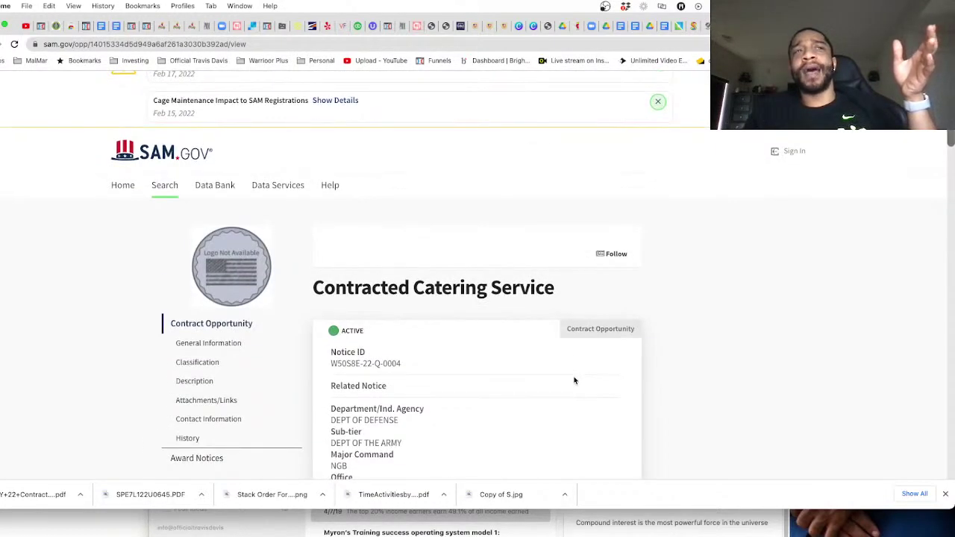
scroll(575, 380, down, 1)
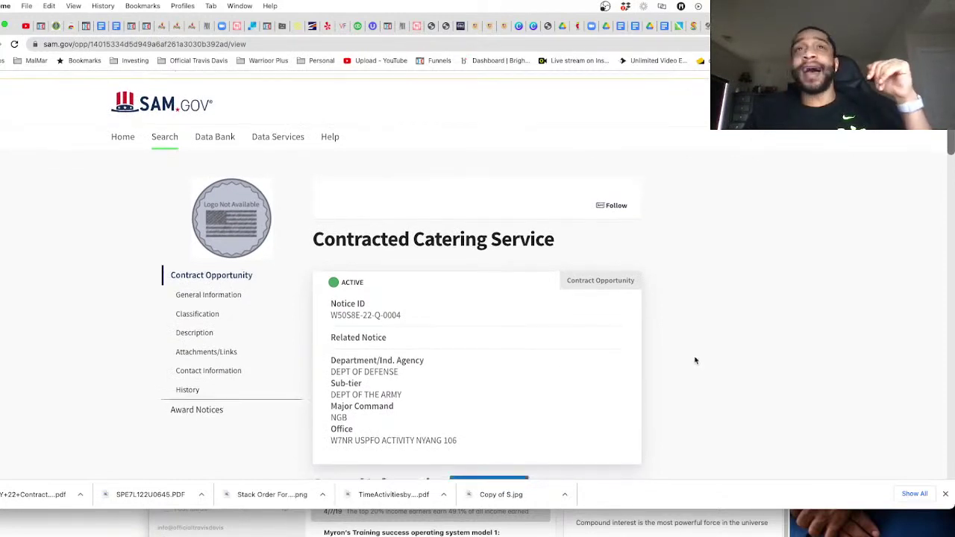
scroll(694, 362, down, 1)
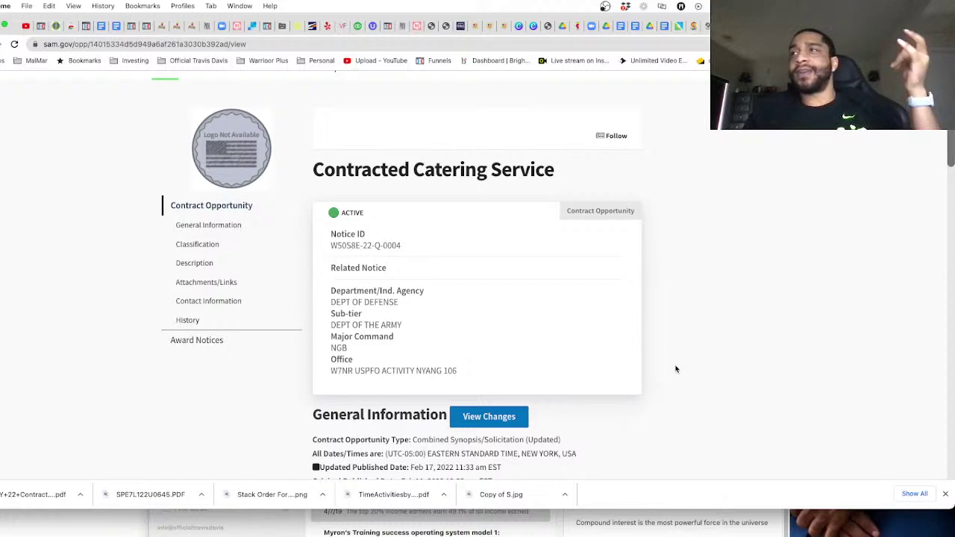
scroll(619, 386, down, 10)
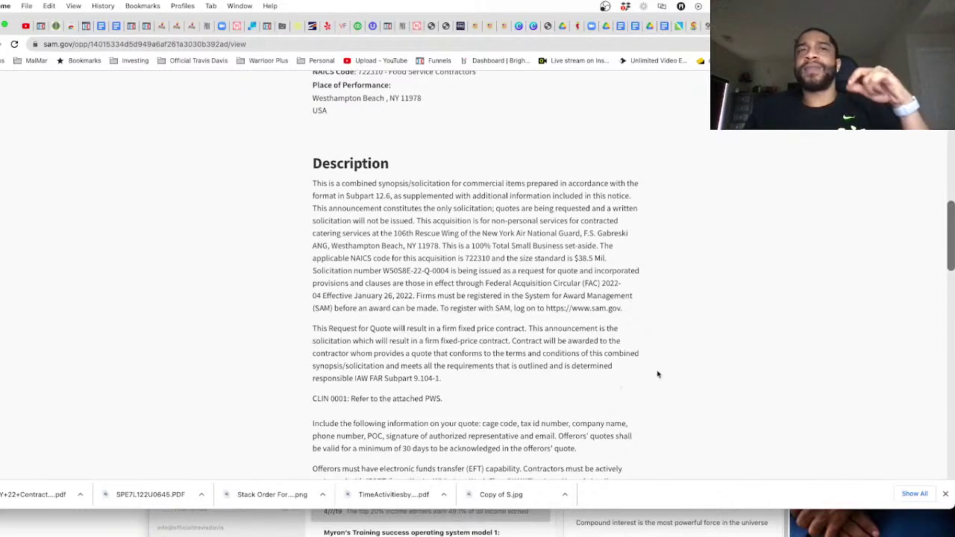
scroll(657, 373, down, 1)
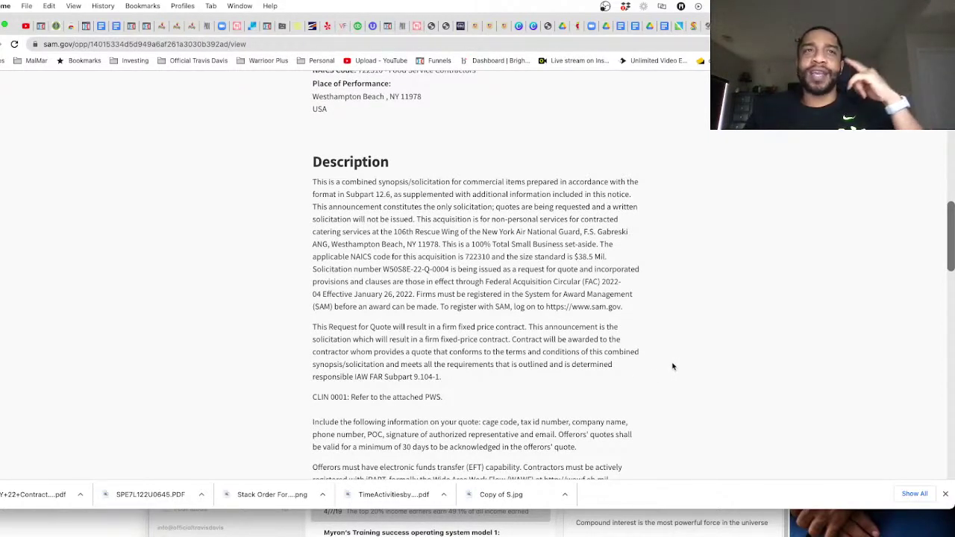
scroll(673, 366, down, 8)
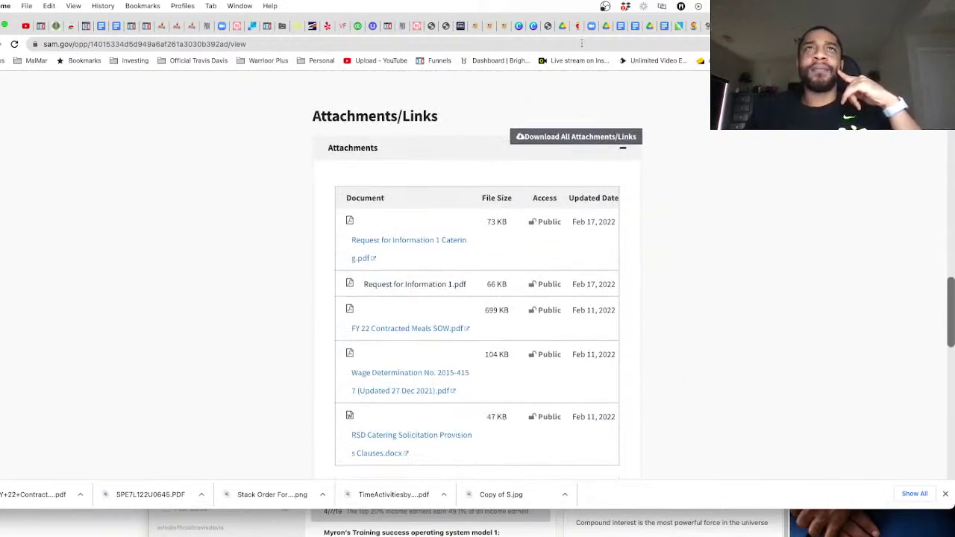
Go to the usaspending.gov home page
click(581, 43)
text(usa)
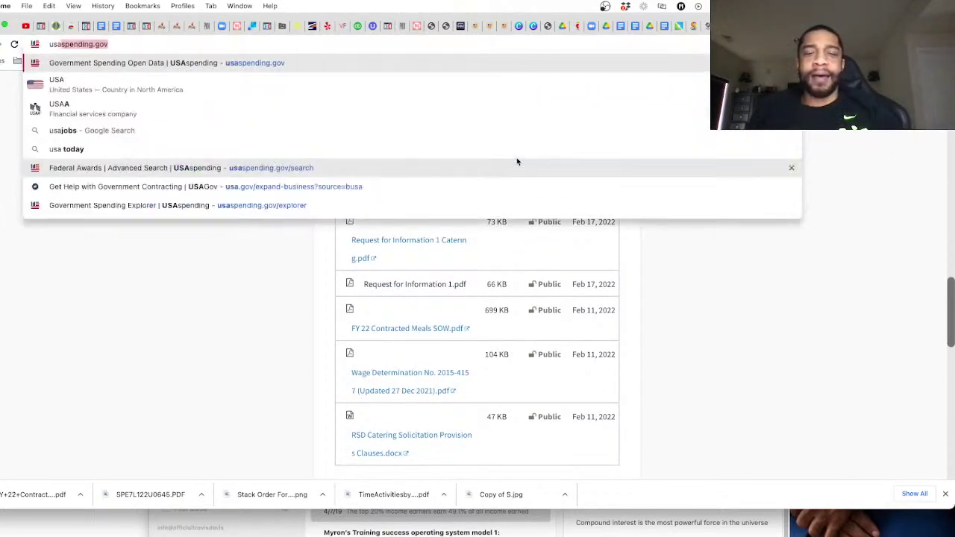
key(Return)
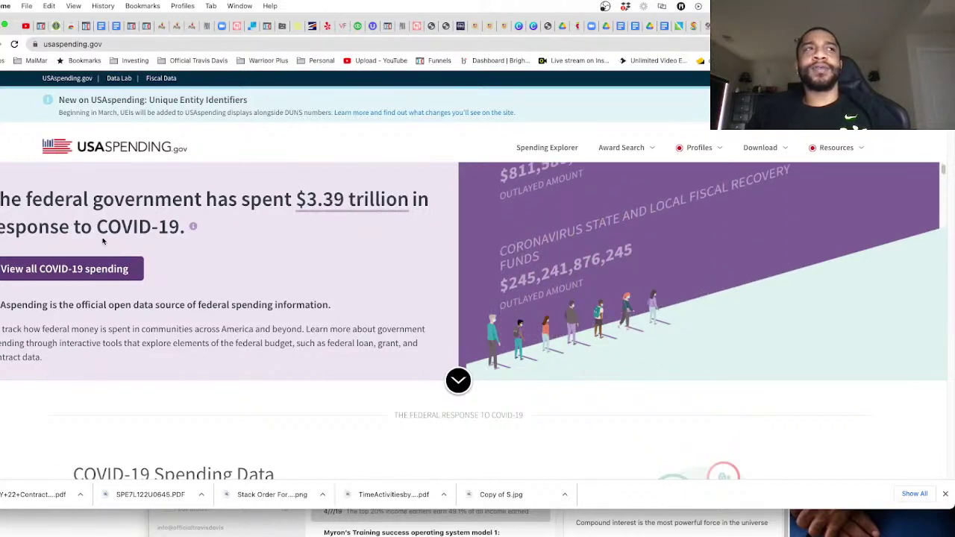
Highlight COVID-19 and the federal spending amount in the home page headline
drag(96, 226, 181, 228)
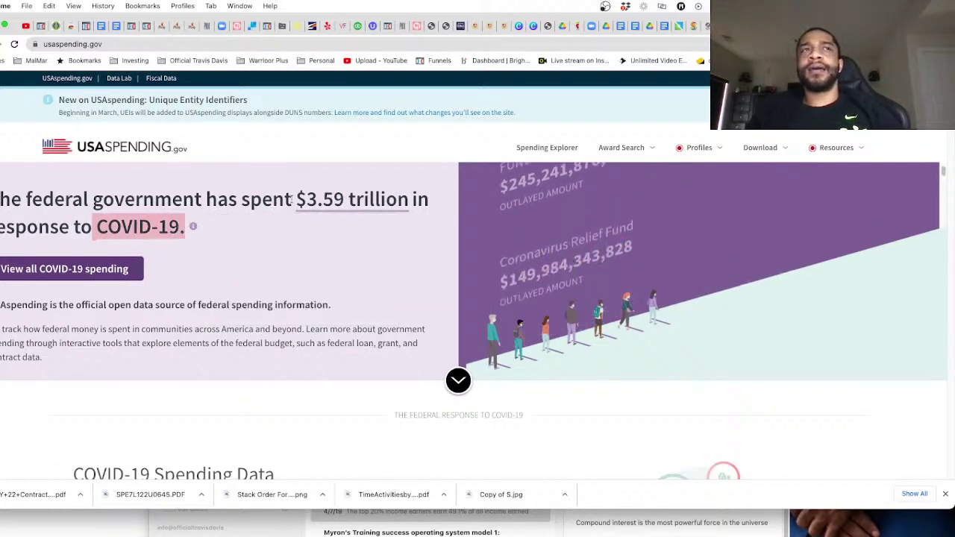
drag(296, 198, 450, 198)
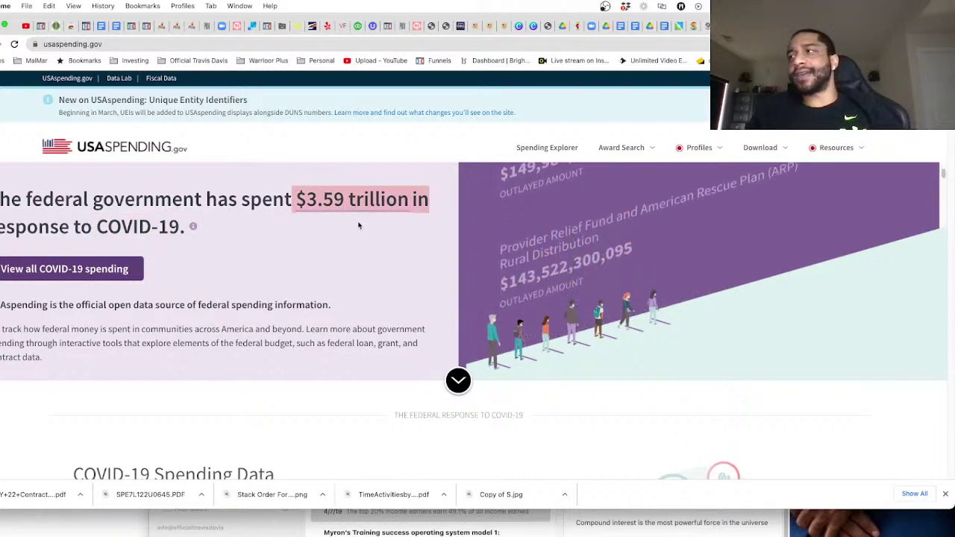
click(315, 238)
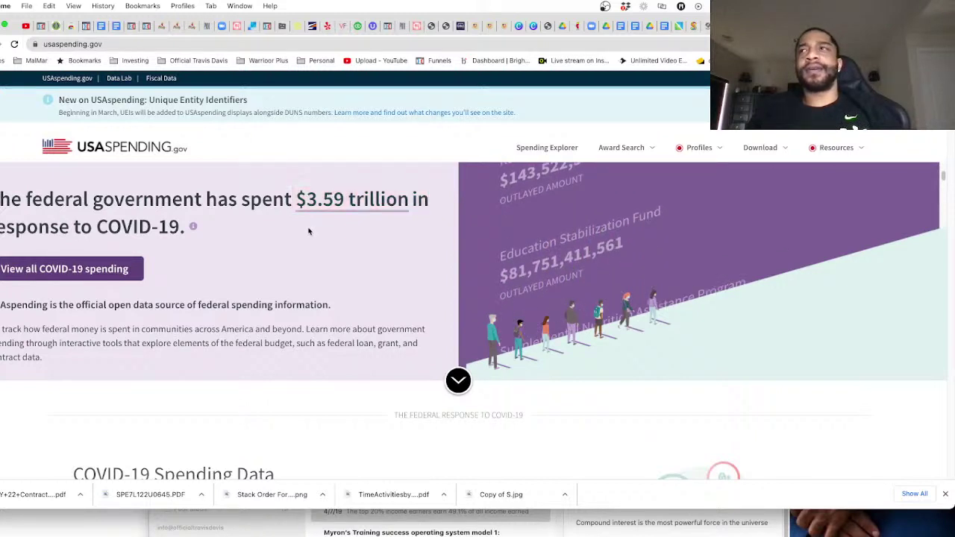
drag(296, 199, 443, 209)
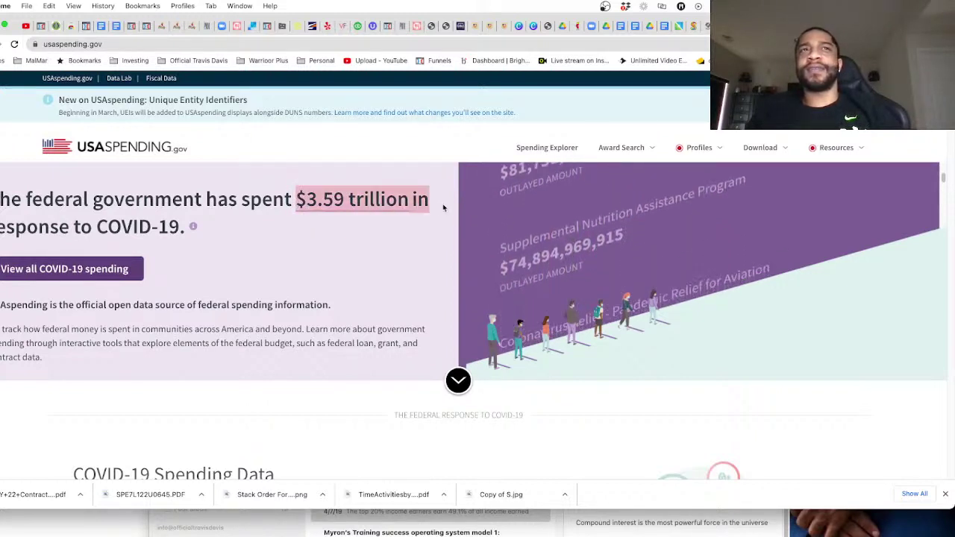
Examine the COVID-19 Spending Data section, then return to the headline and highlight the spending amount again
scroll(371, 266, down, 1)
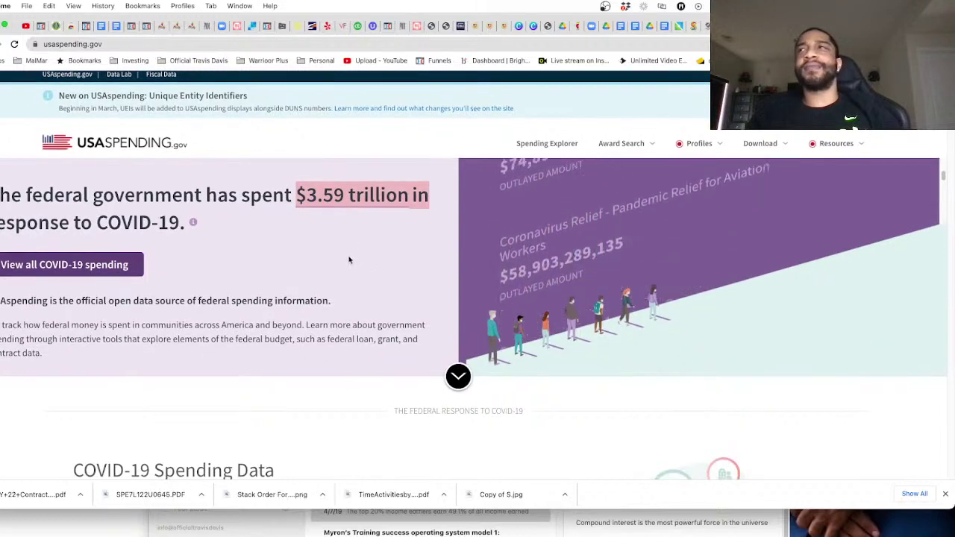
scroll(346, 259, down, 2)
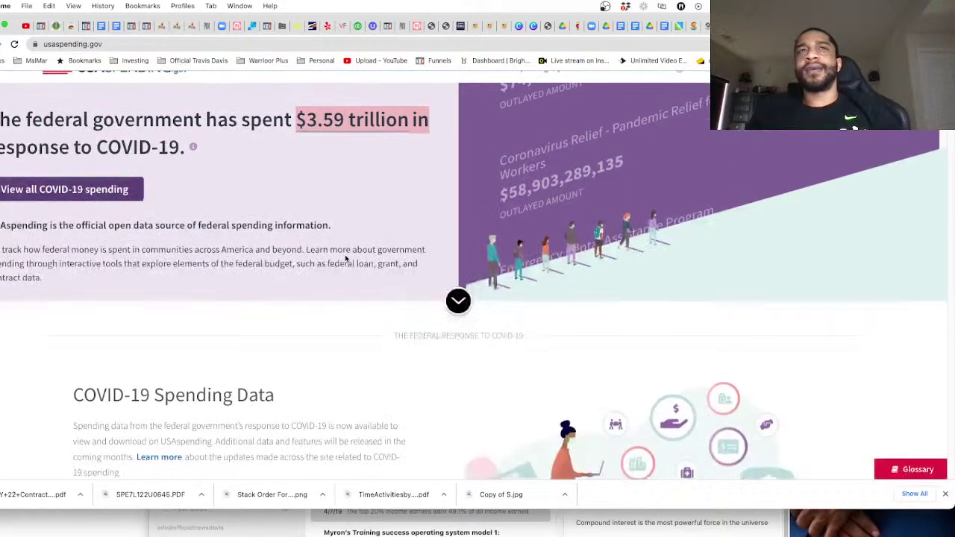
scroll(346, 259, down, 2)
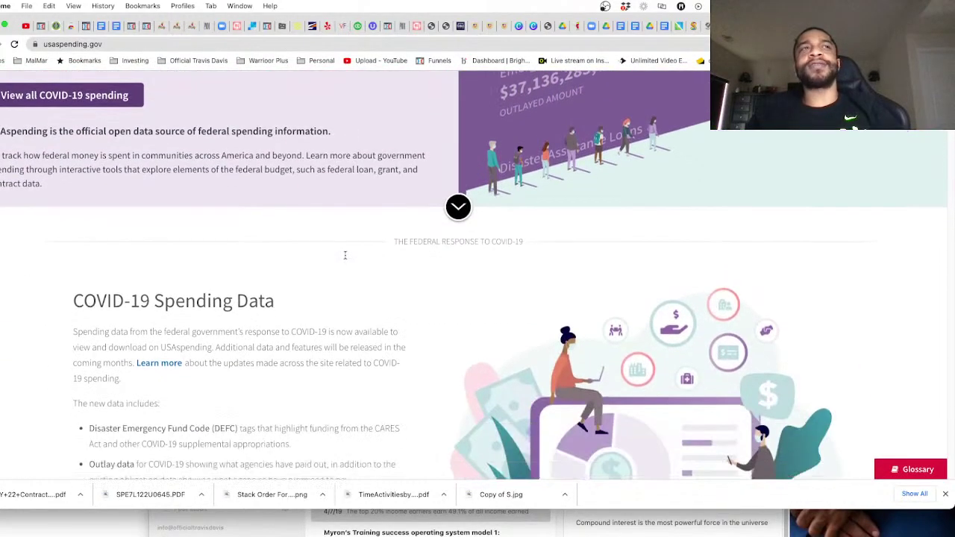
scroll(346, 259, up, 5)
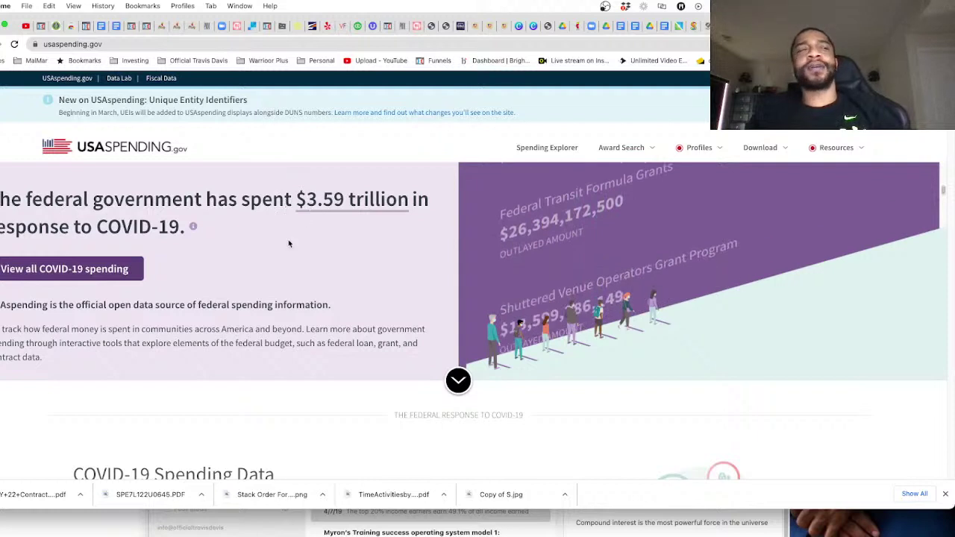
scroll(281, 253, down, 1)
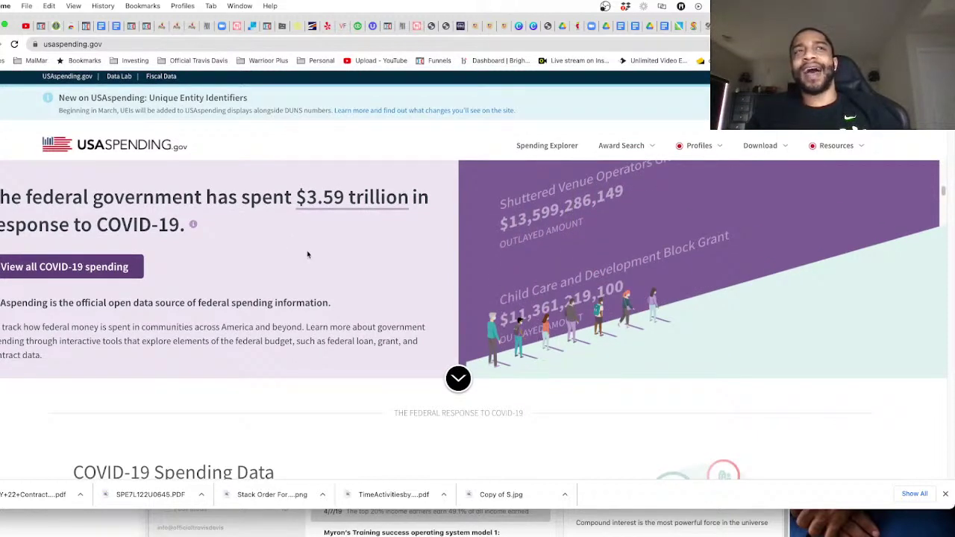
scroll(306, 254, down, 1)
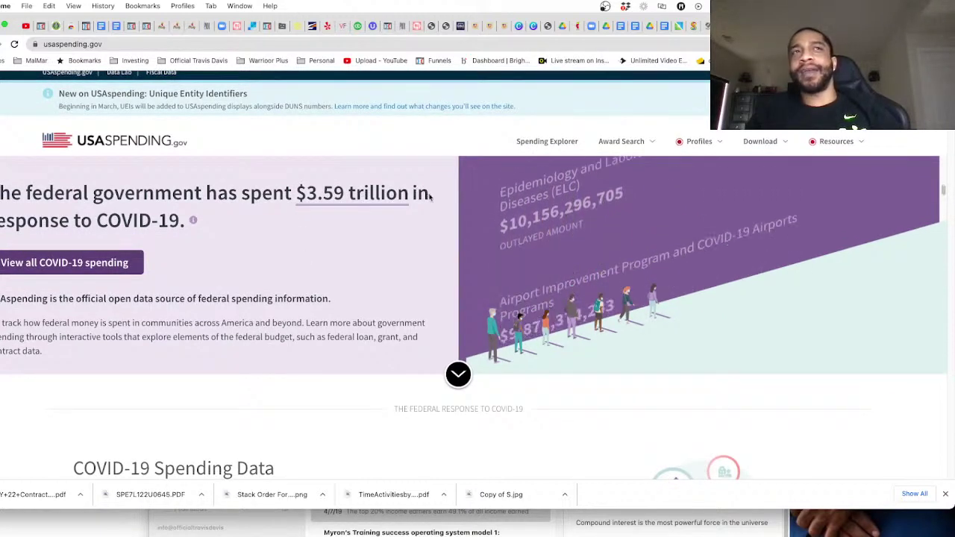
drag(427, 194, 297, 197)
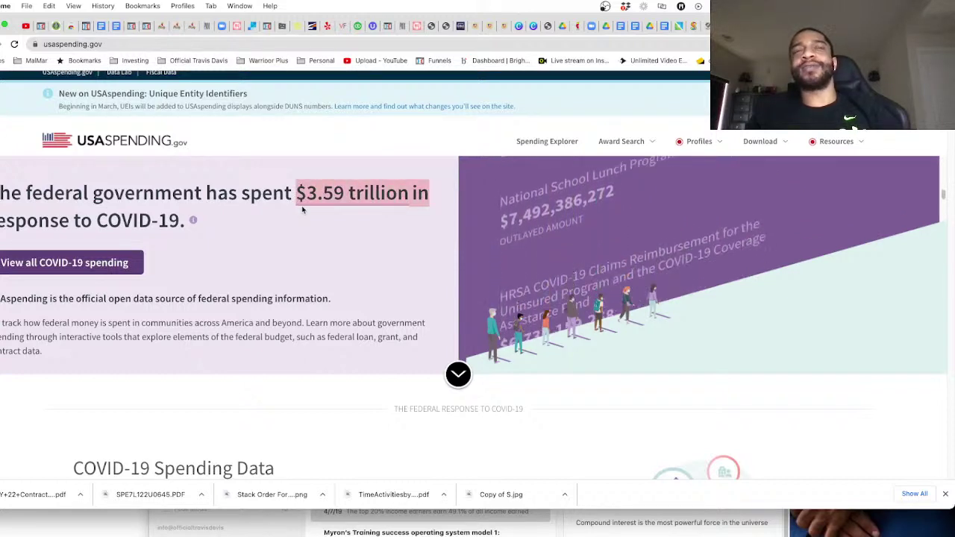
click(302, 210)
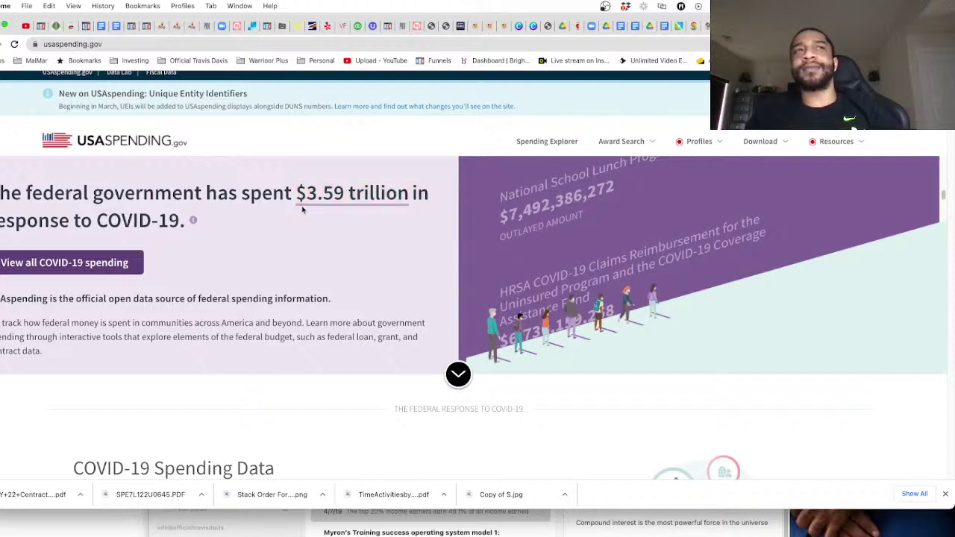
Look through the home page's COVID-19 and award data sections and open the Spending Explorer
scroll(301, 221, down, 5)
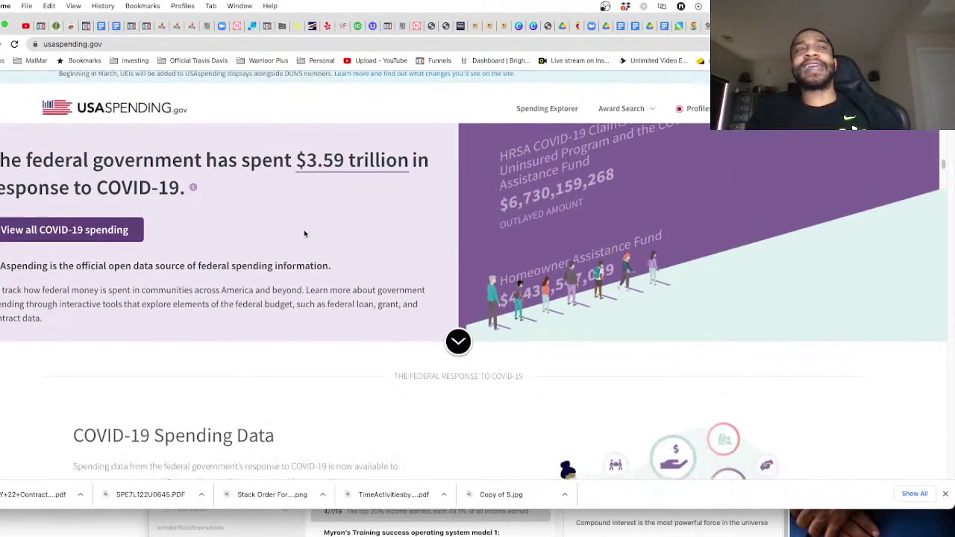
scroll(305, 235, down, 5)
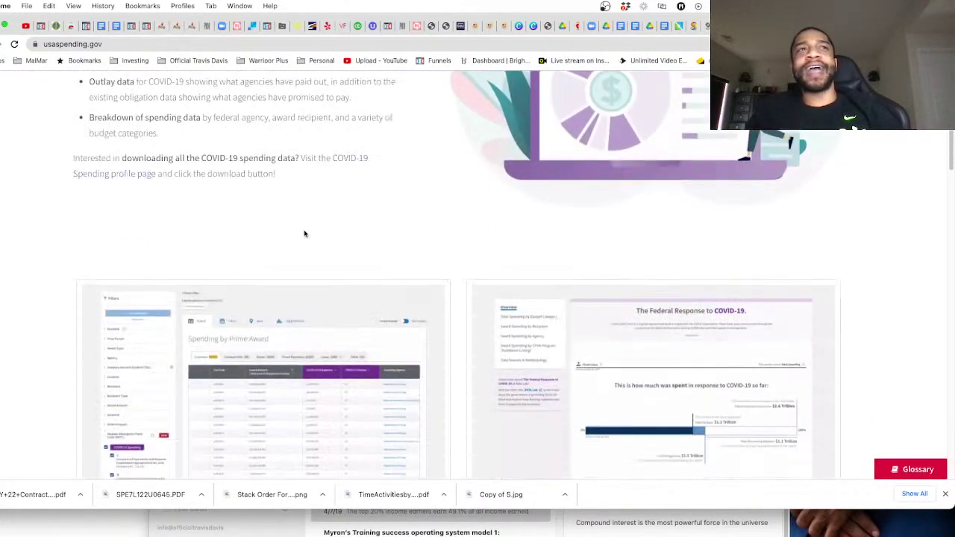
scroll(303, 234, down, 7)
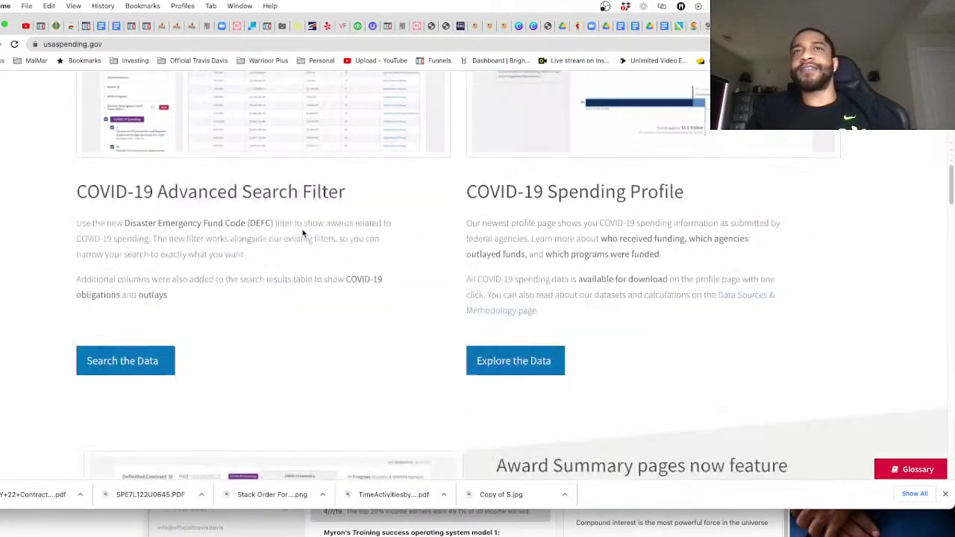
scroll(303, 234, down, 7)
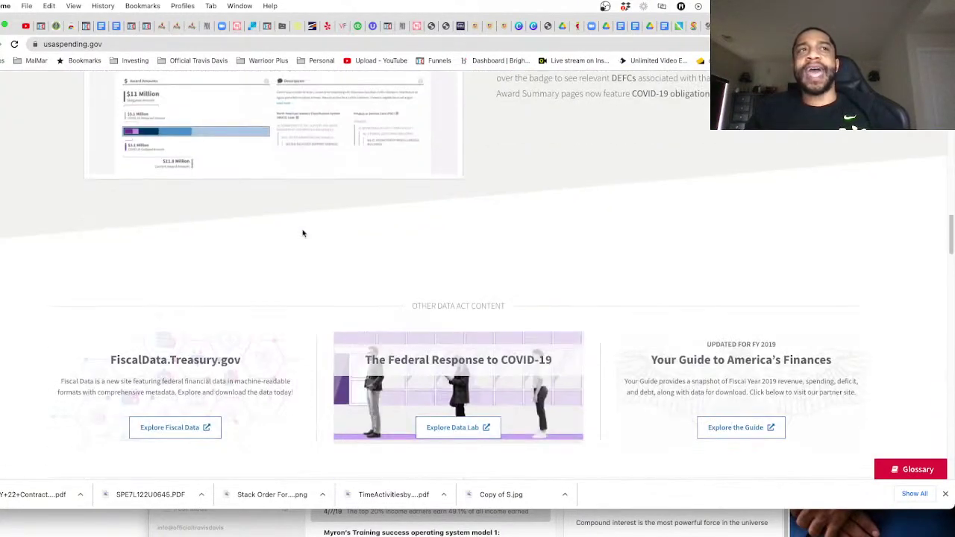
scroll(303, 234, down, 3)
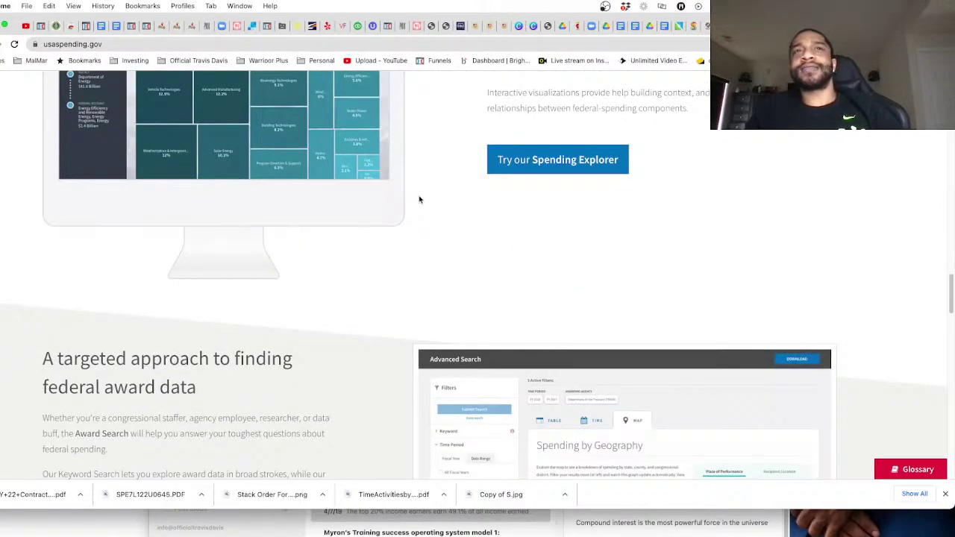
scroll(415, 197, down, 2)
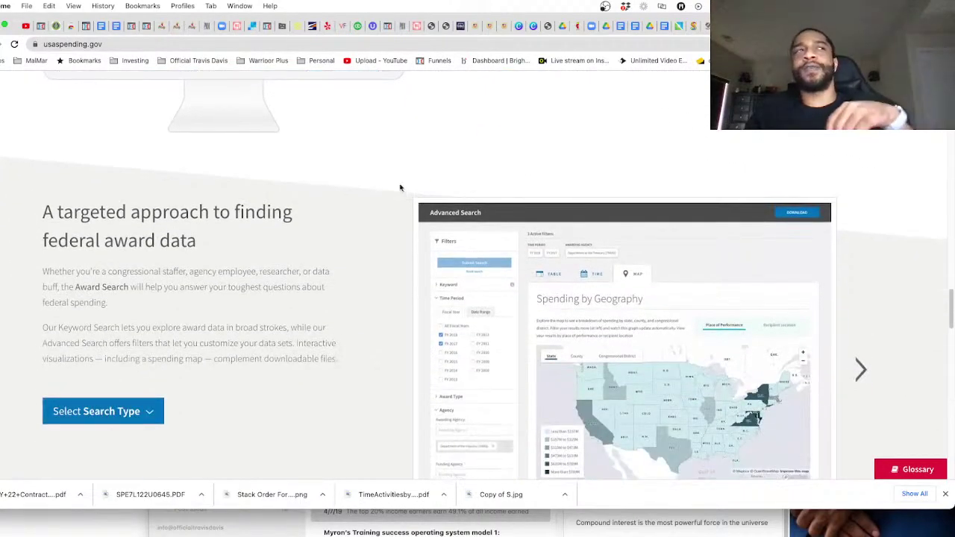
scroll(413, 196, down, 7)
scroll(400, 187, up, 4)
scroll(400, 188, up, 6)
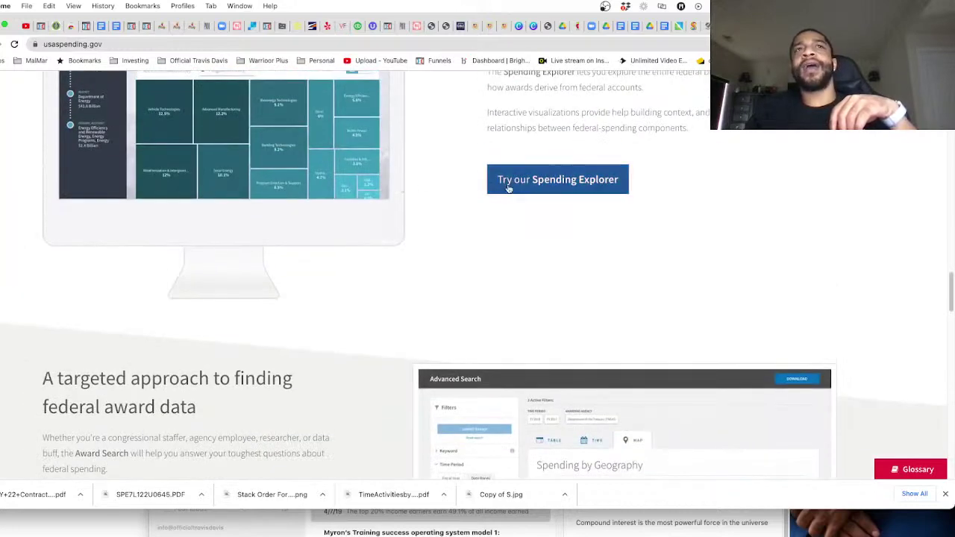
click(510, 187)
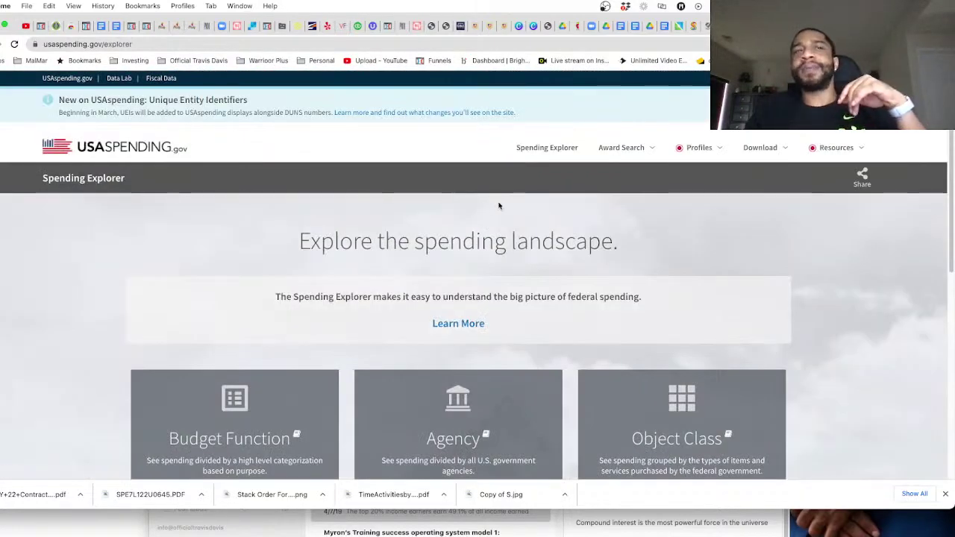
Start the Spending Explorer by Budget Function and examine the FY 2022 breakdown, including the Health and National Defense amounts
scroll(499, 206, down, 2)
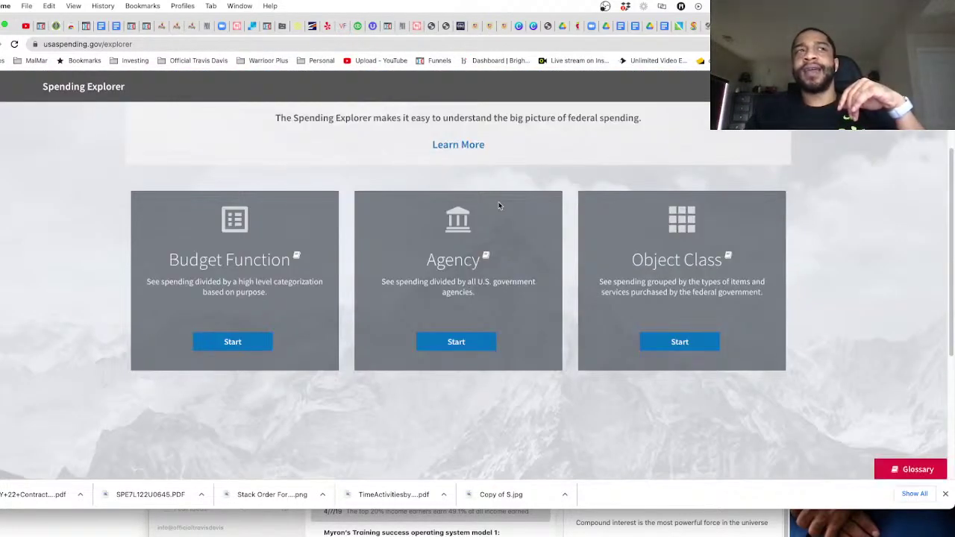
click(260, 344)
scroll(565, 330, down, 5)
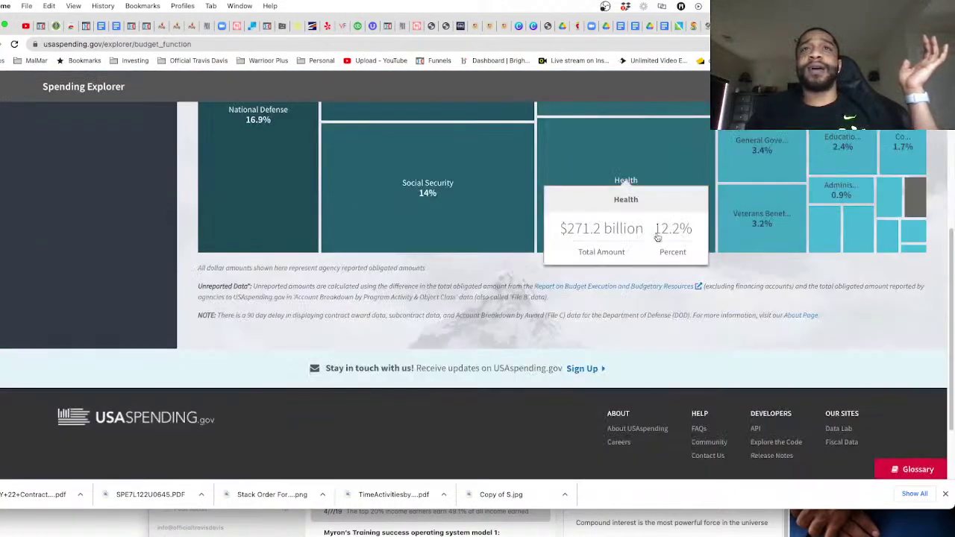
scroll(665, 224, up, 5)
scroll(656, 340, down, 3)
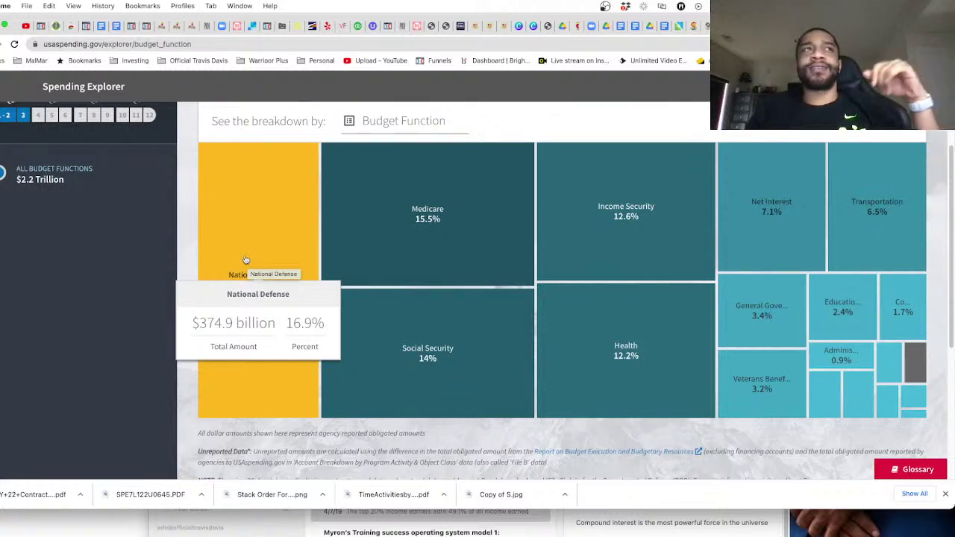
scroll(246, 259, up, 2)
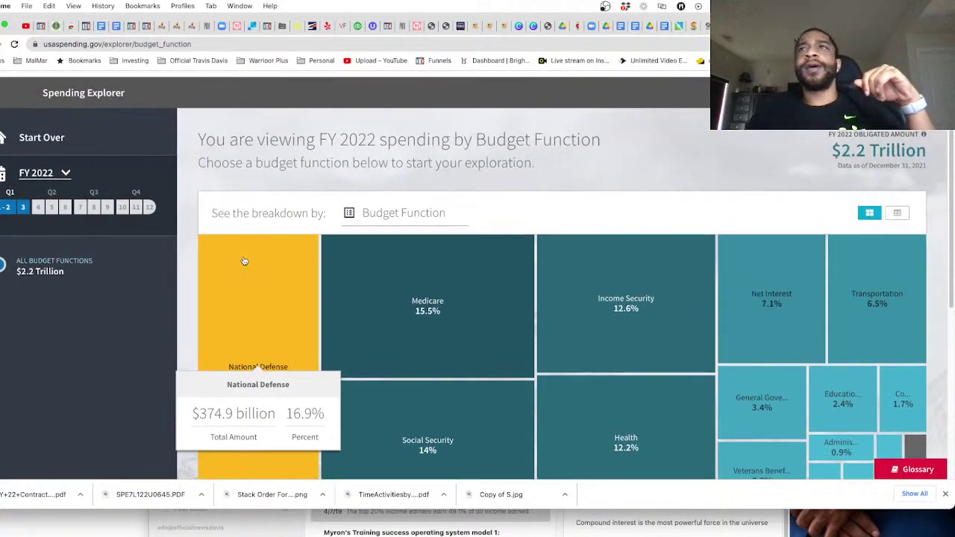
scroll(243, 263, down, 1)
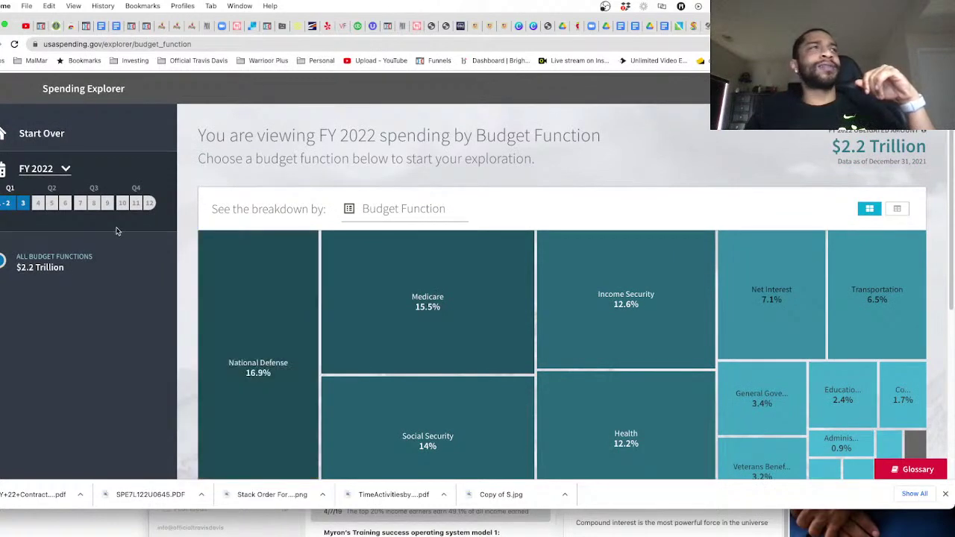
Switch the budget function breakdown to FY 2021 and show the amount and percentage for Income Security
click(66, 169)
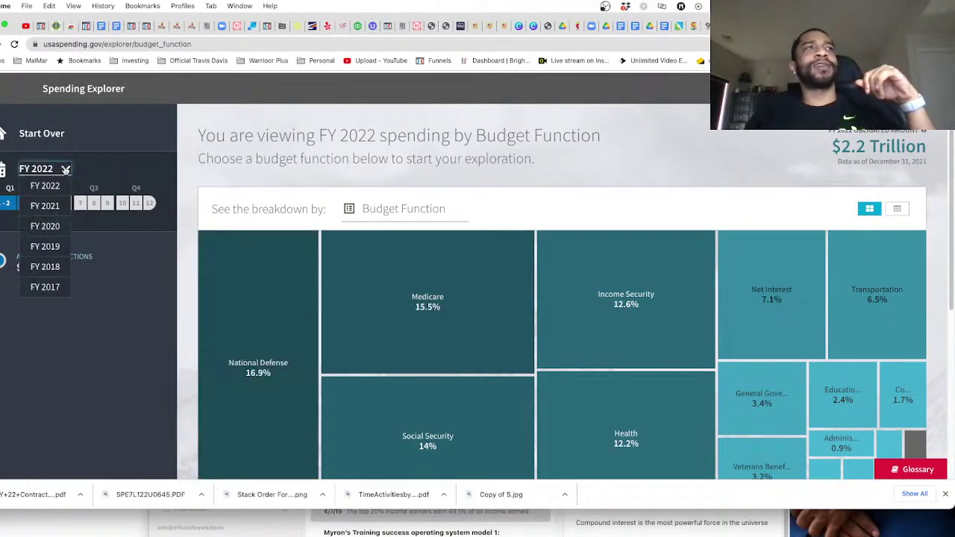
click(47, 206)
scroll(256, 133, down, 4)
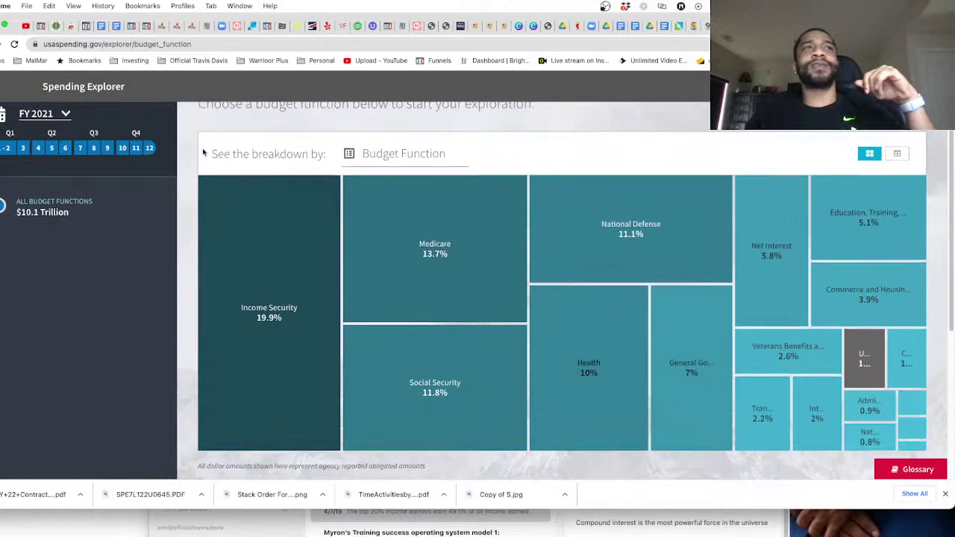
scroll(193, 162, down, 1)
mouse_move(267, 171)
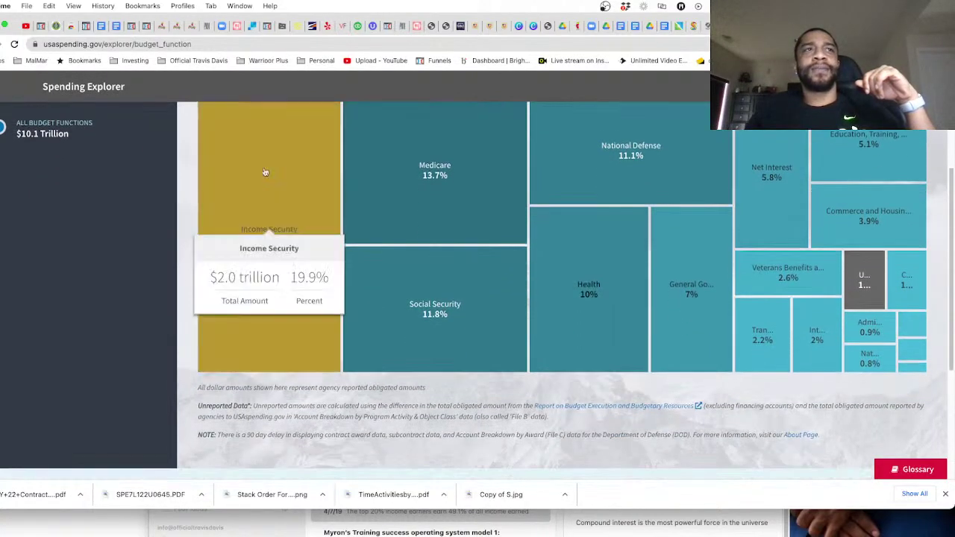